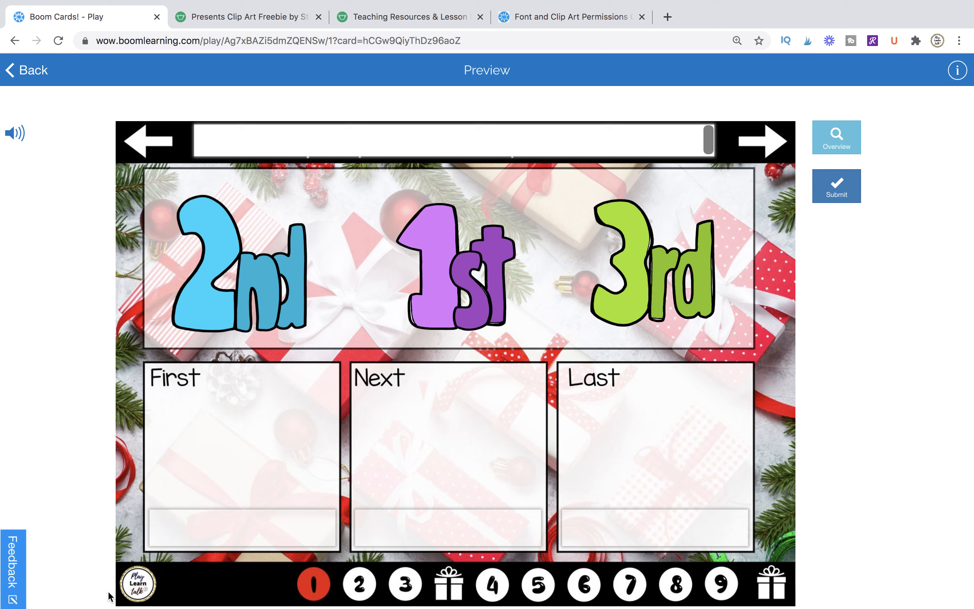
# Sort the 1st, 2nd and 3rd pictures into the First, Next and Last boxes and submit the answer
pyautogui.moveTo(484, 268); pyautogui.dragTo(297, 429)
pyautogui.moveTo(257, 282); pyautogui.dragTo(505, 444)
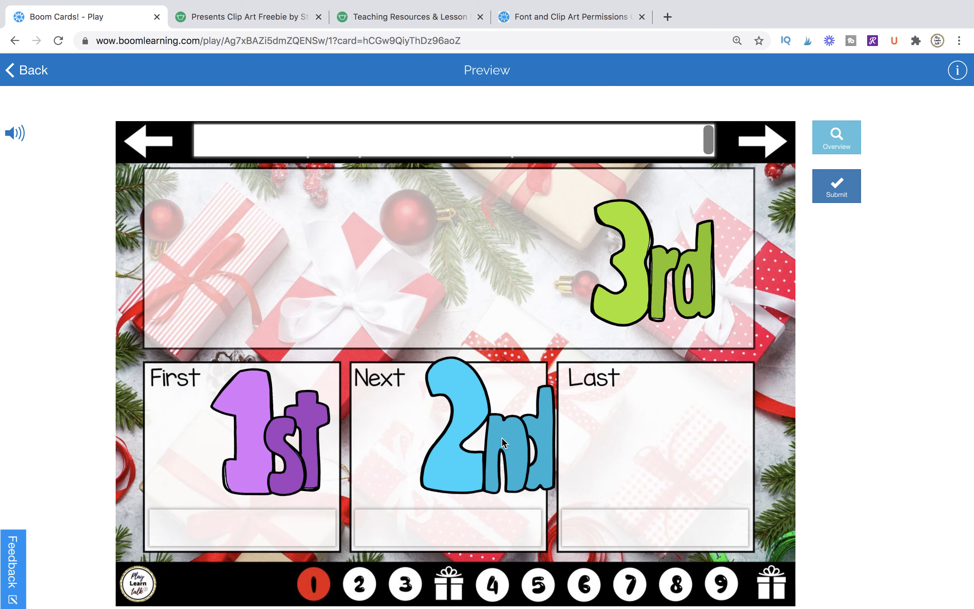
pyautogui.moveTo(649, 294); pyautogui.dragTo(674, 446)
pyautogui.moveTo(495, 463); pyautogui.dragTo(466, 467)
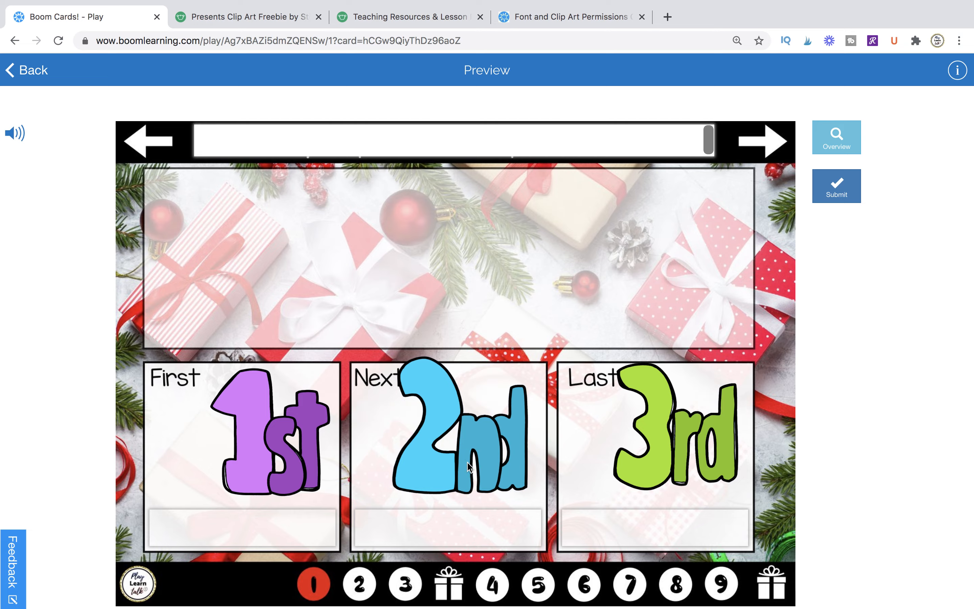
pyautogui.click(817, 201)
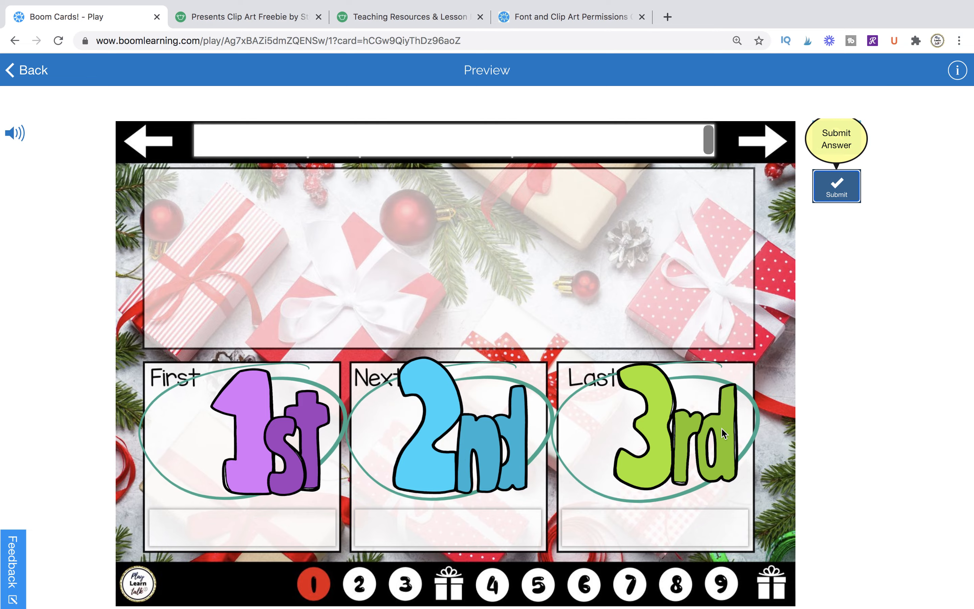
# View card 2 and the tic-tac-toe gift card of the deck, dismissing the Instagram notification
pyautogui.click(754, 148)
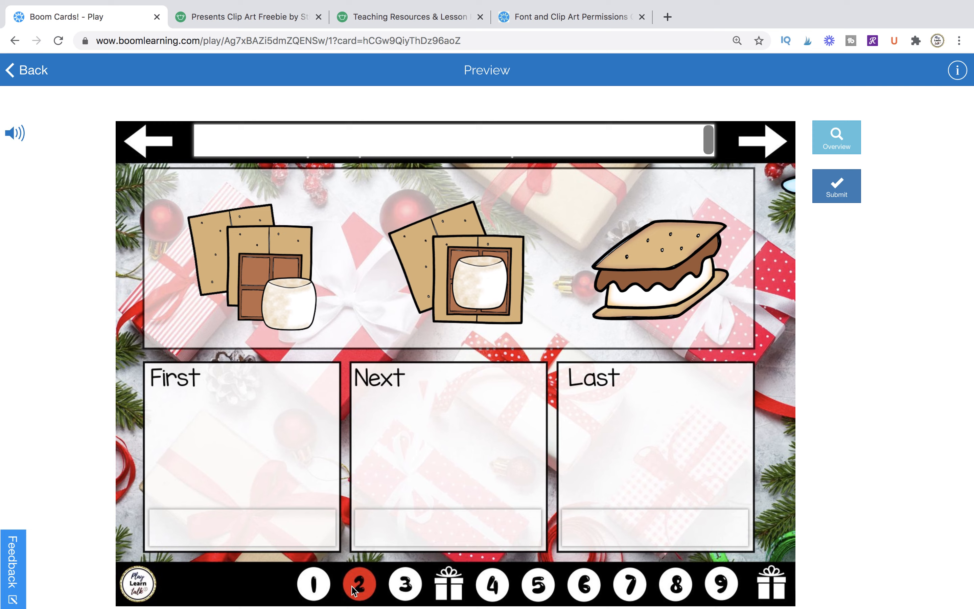
pyautogui.click(785, 591)
pyautogui.click(788, 594)
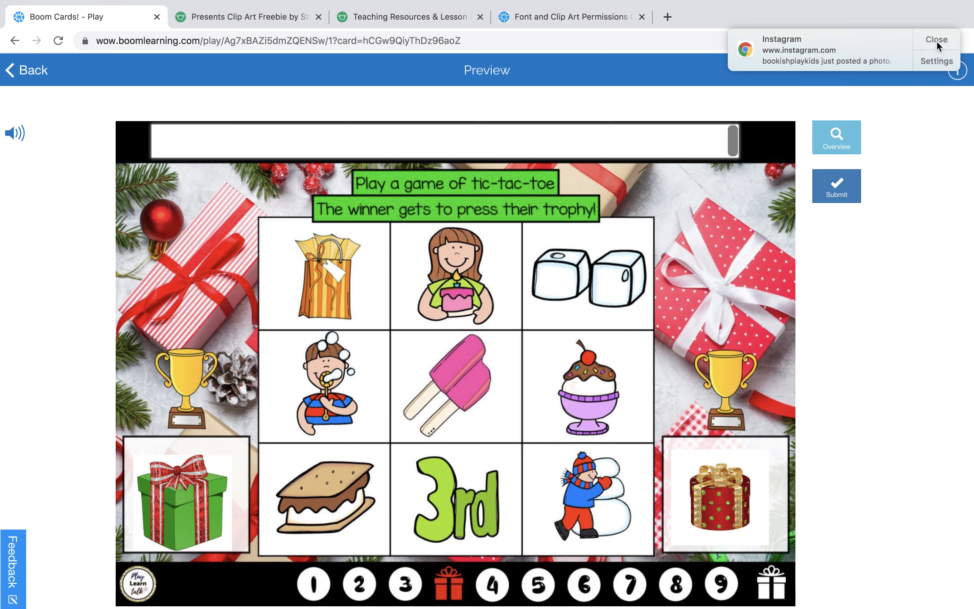
pyautogui.click(938, 42)
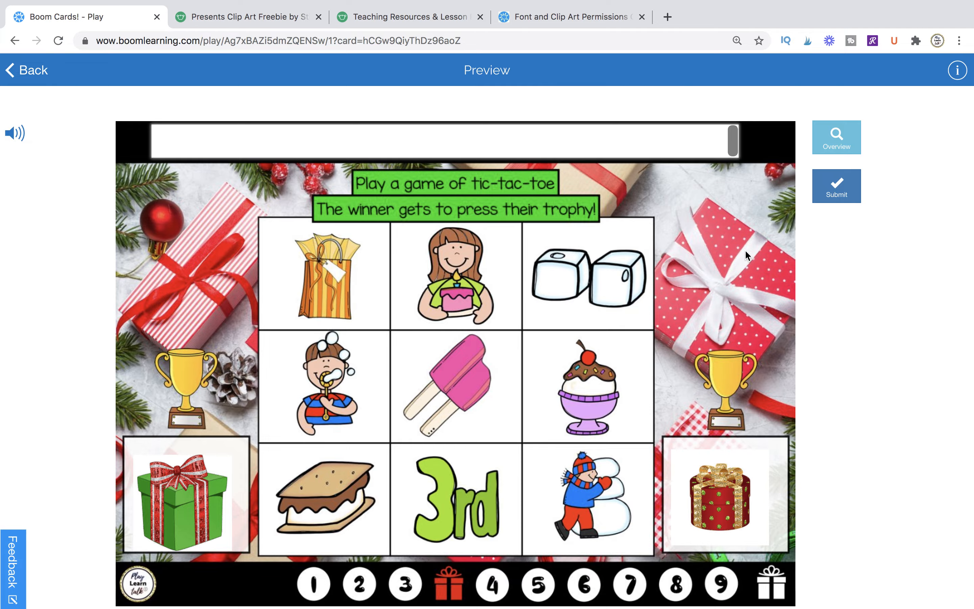
# Page through the remaining cards up to the flashlight picture card, and go back to the gift bag card 9
pyautogui.press('Right')
pyautogui.press('Right')
pyautogui.press('Right')
pyautogui.press('Right')
pyautogui.press('Right')
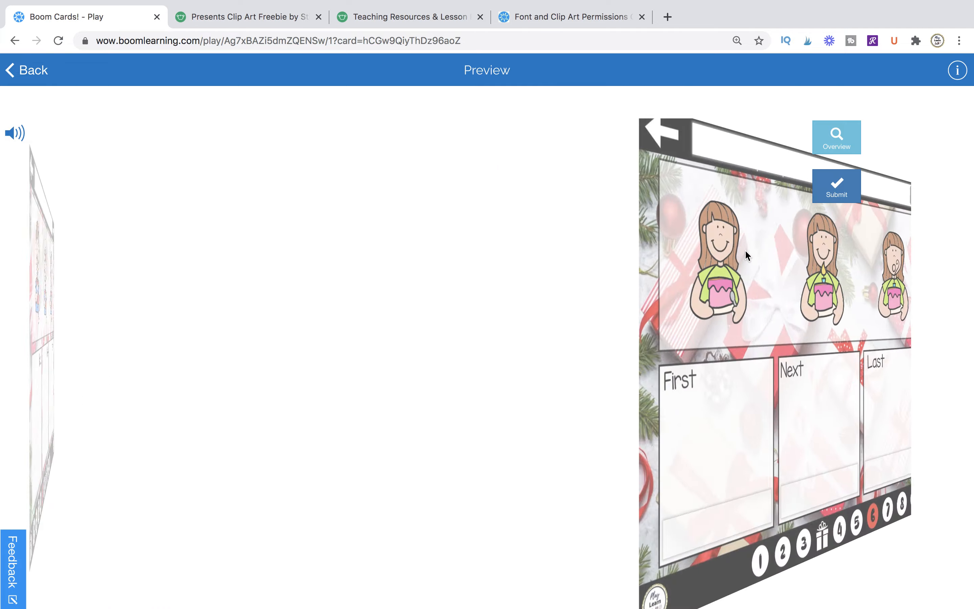
pyautogui.press('Right')
pyautogui.press('Right')
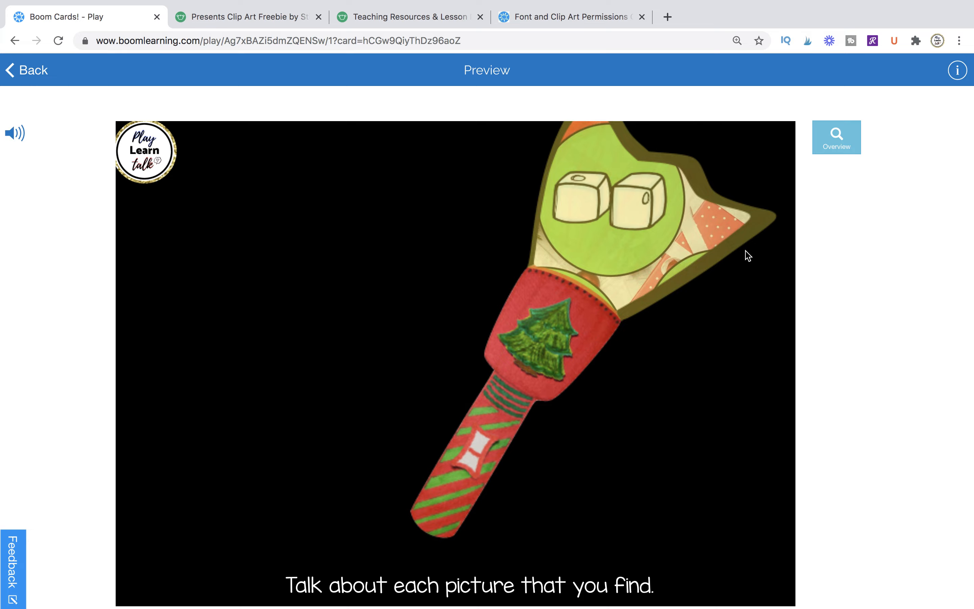
pyautogui.press('Left')
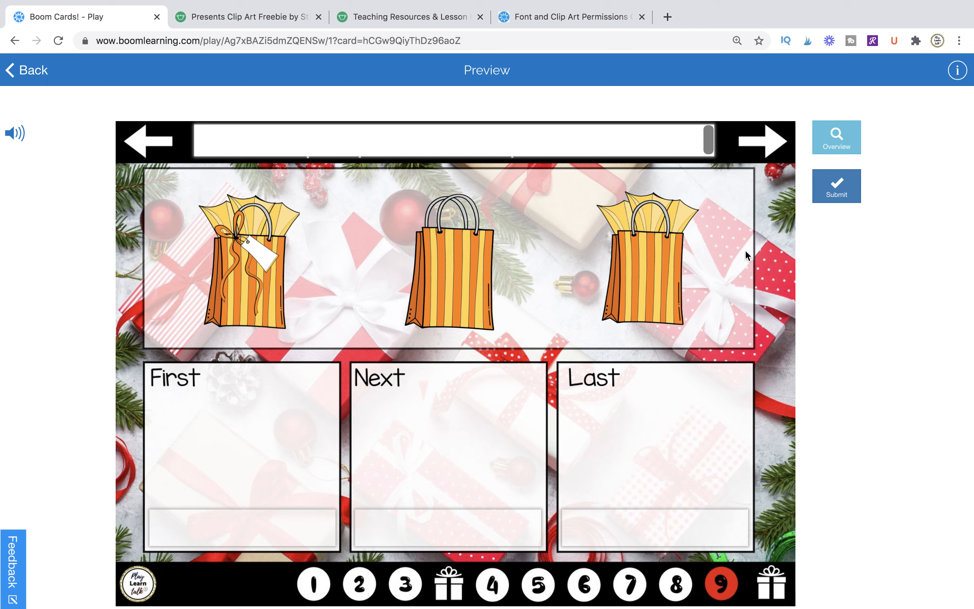
# Examine the Presents Clip Art Freebie product page, including its black-and-white preview image
pyautogui.click(274, 19)
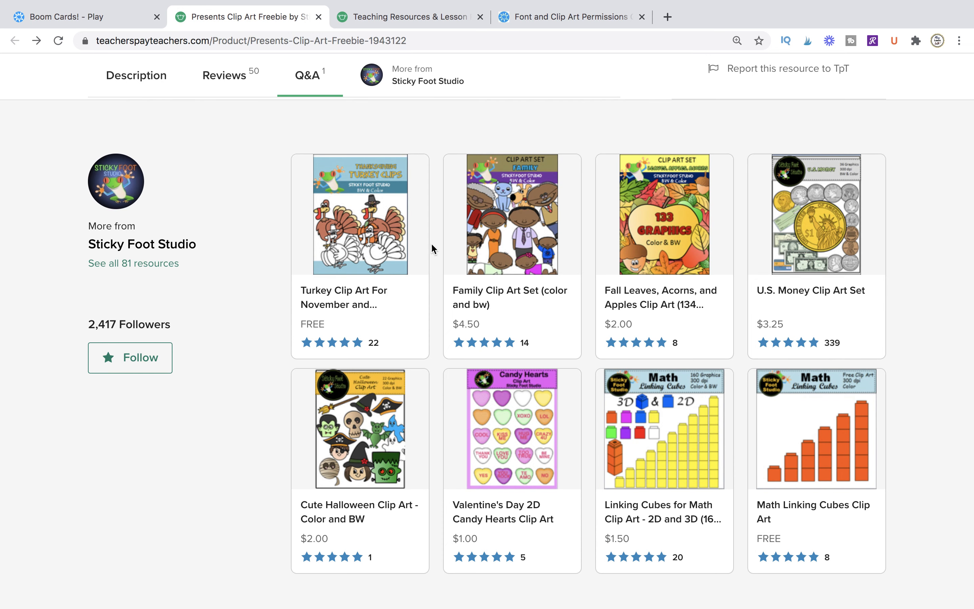
pyautogui.scroll(10, 449, 297)
pyautogui.scroll(4, 449, 299)
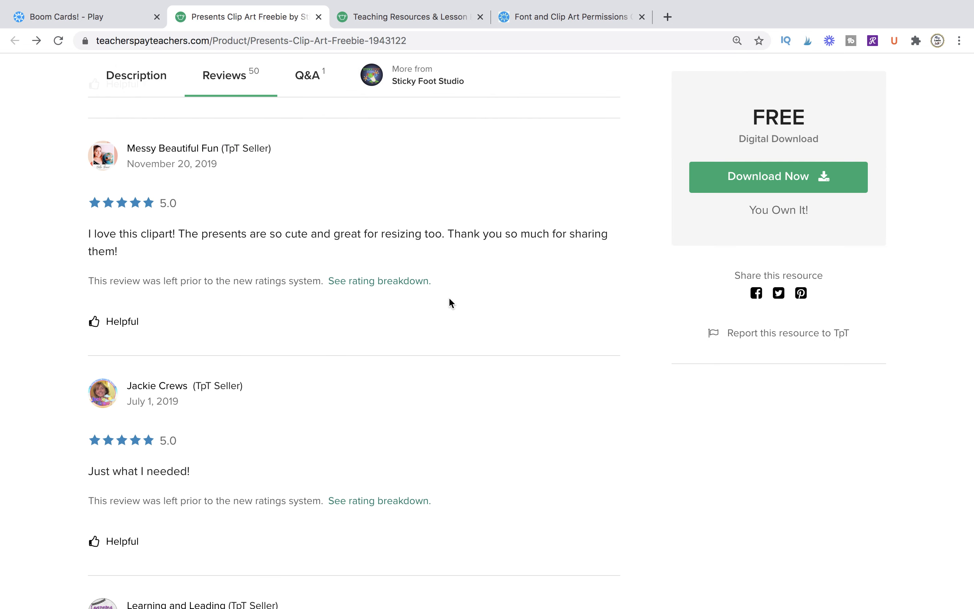
pyautogui.scroll(20, 449, 299)
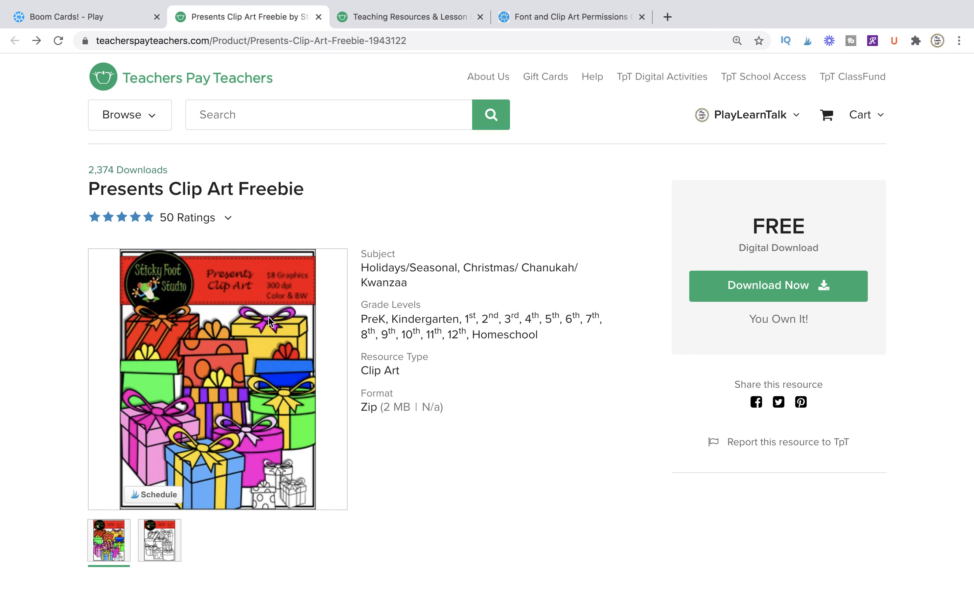
pyautogui.scroll(-8, 267, 321)
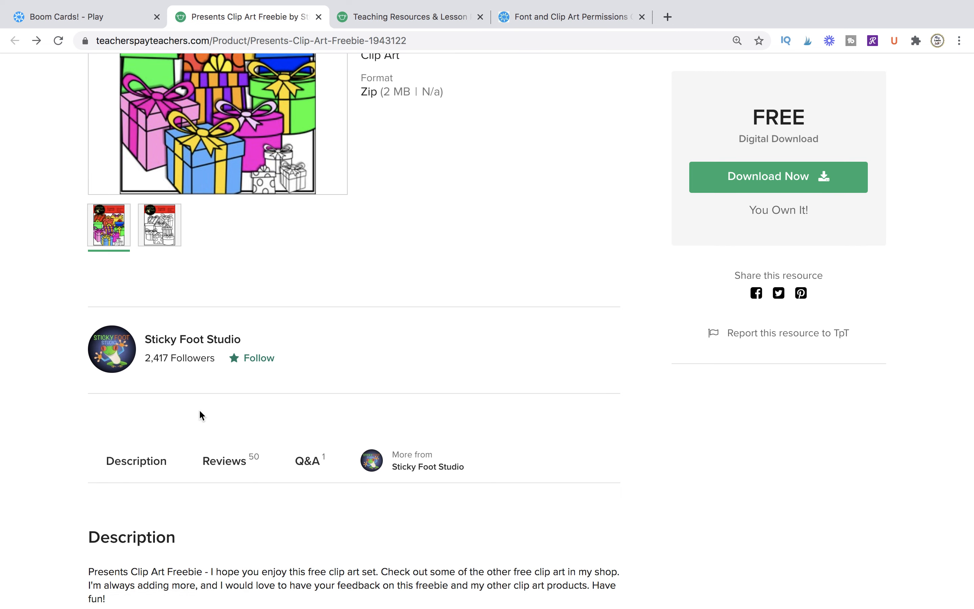
pyautogui.scroll(2, 278, 370)
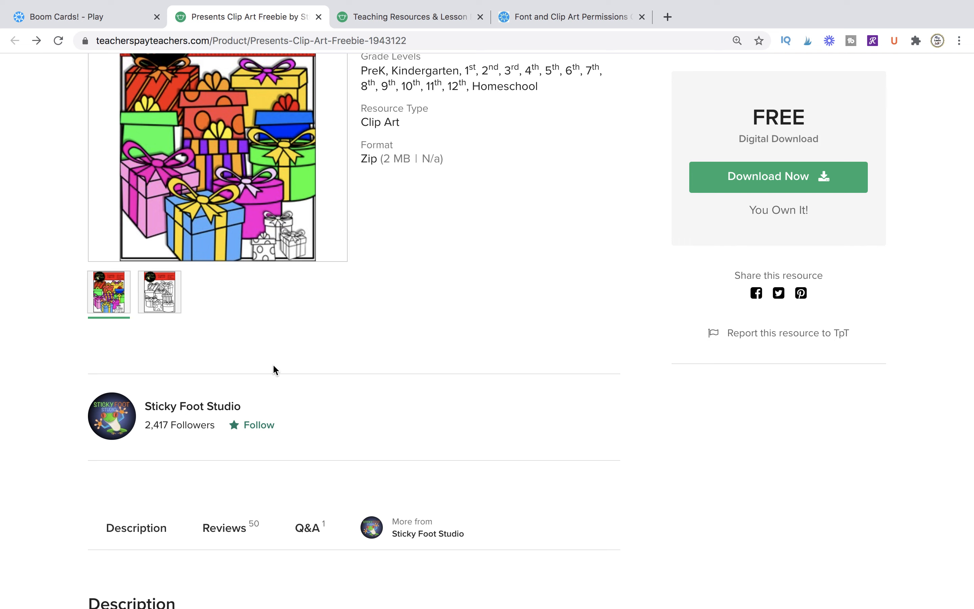
pyautogui.click(171, 311)
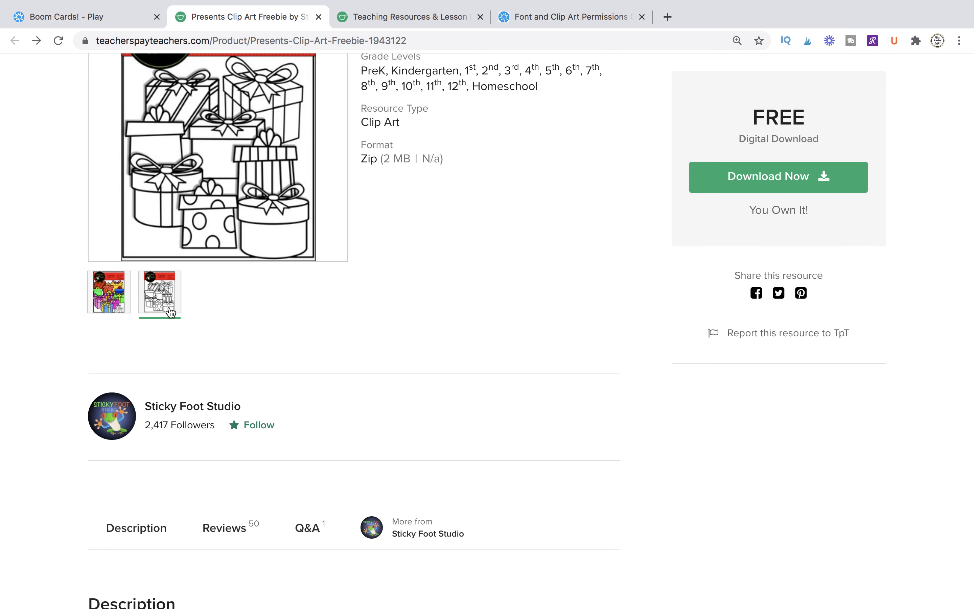
# Look at the deck's gift bag card again and read the usage terms in the clip art's product description
pyautogui.click(119, 20)
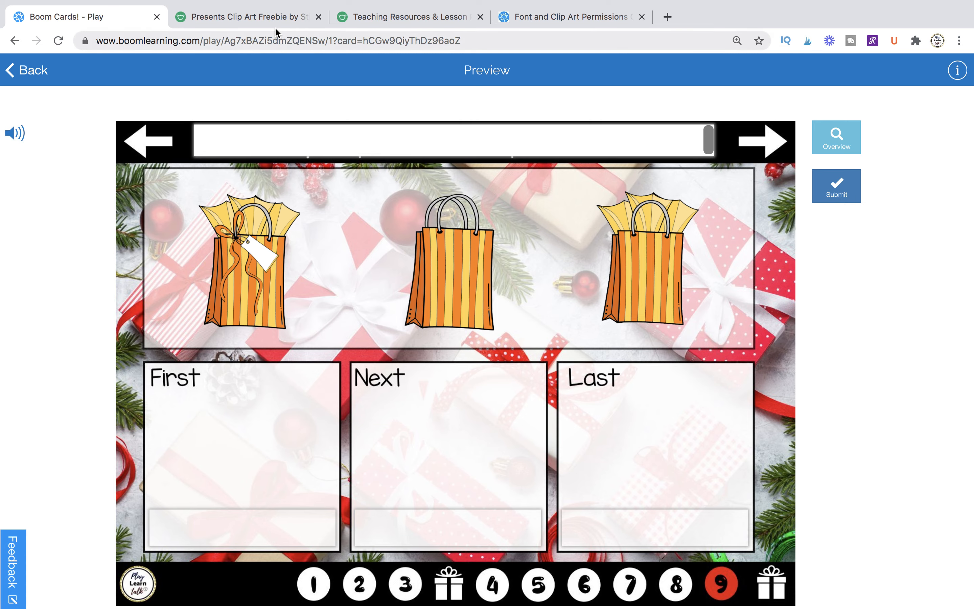
pyautogui.click(276, 18)
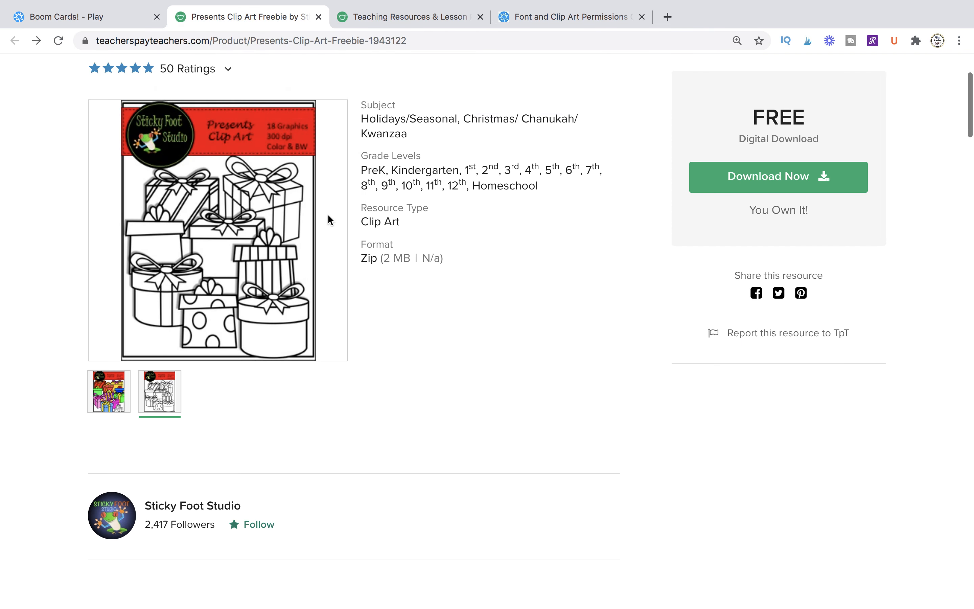
pyautogui.scroll(3, 328, 219)
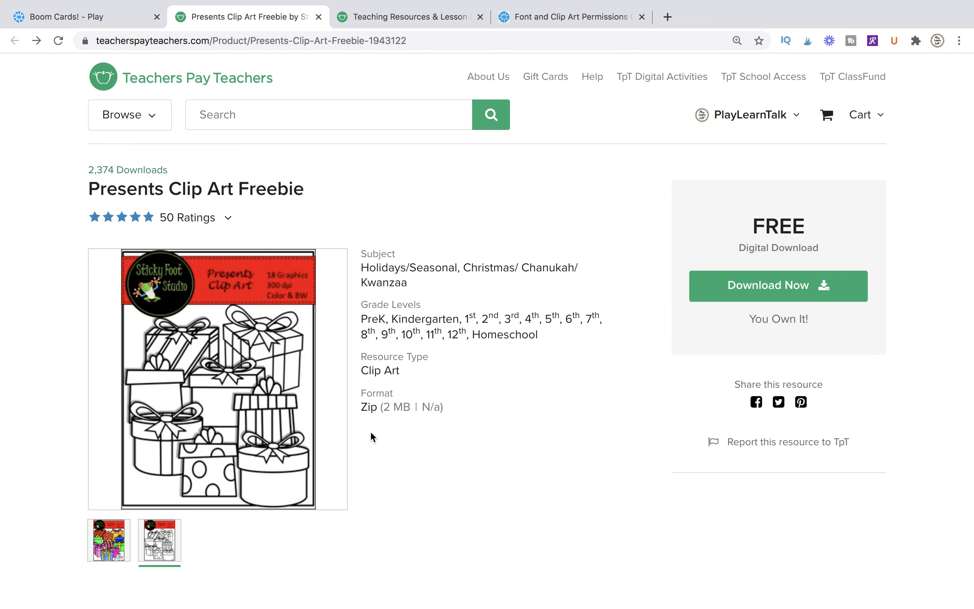
pyautogui.scroll(-10, 370, 431)
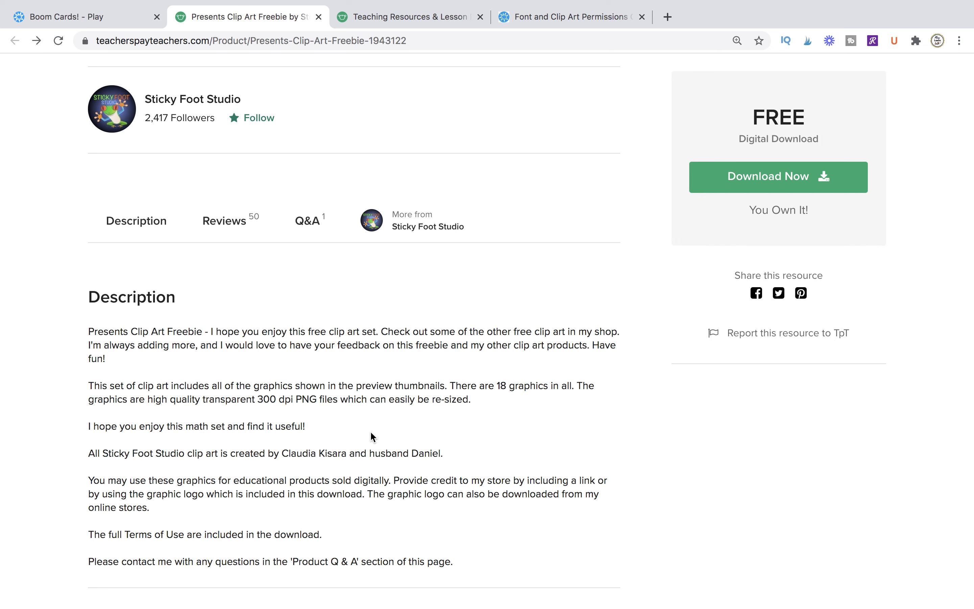
pyautogui.scroll(-2, 135, 274)
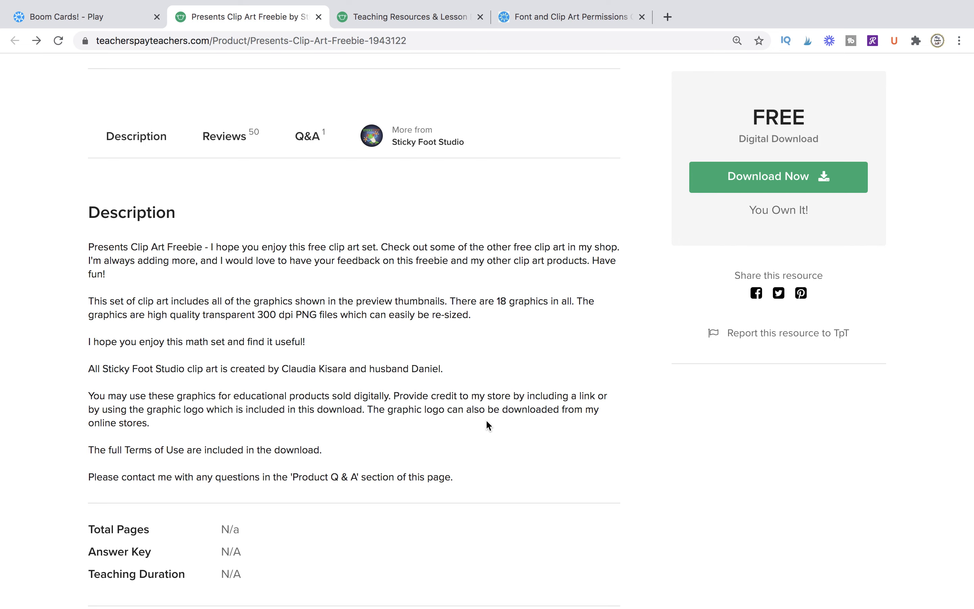
# View the Font and Clip Art Permissions article and check the clip art seller's name on the product page
pyautogui.click(515, 18)
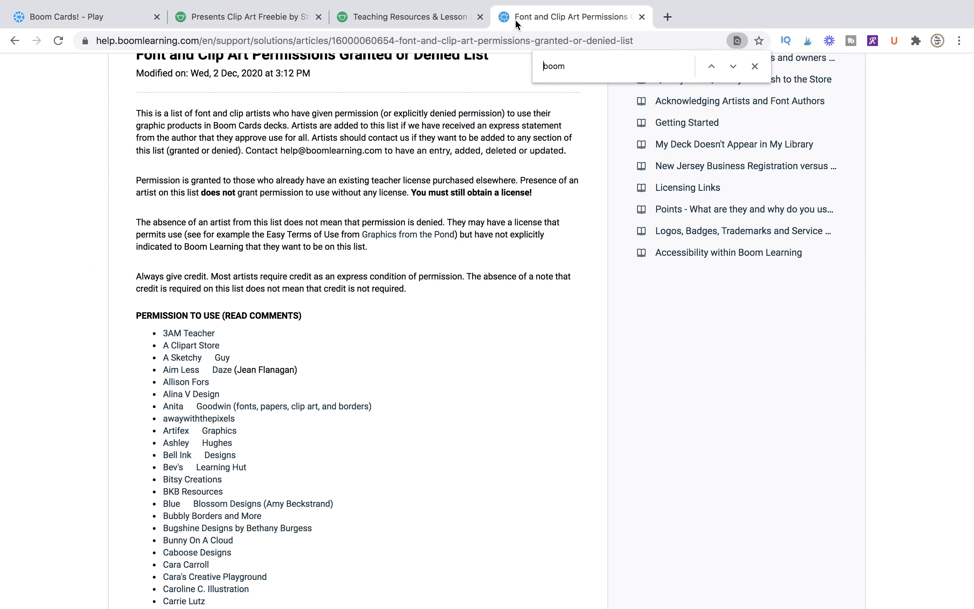
pyautogui.scroll(5, 420, 178)
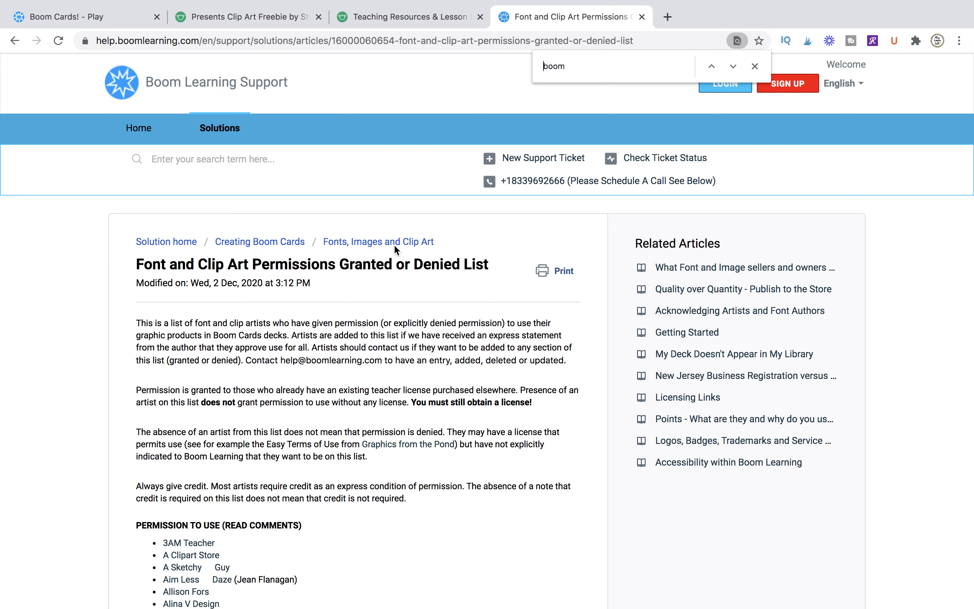
pyautogui.click(260, 18)
pyautogui.scroll(10, 235, 278)
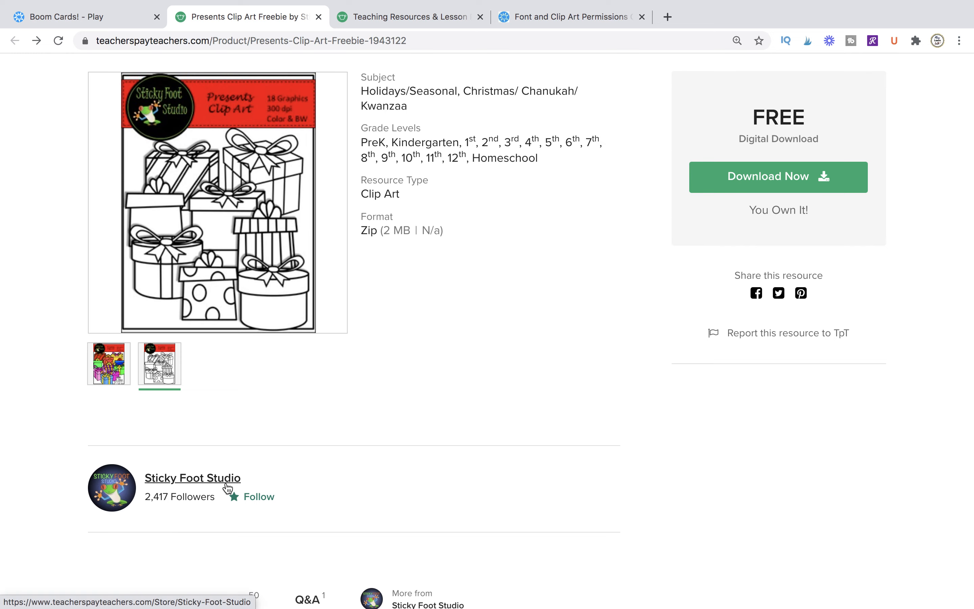
# Search the Font and Clip Art Permissions article for "stick" and look through its list of approved artists
pyautogui.click(557, 17)
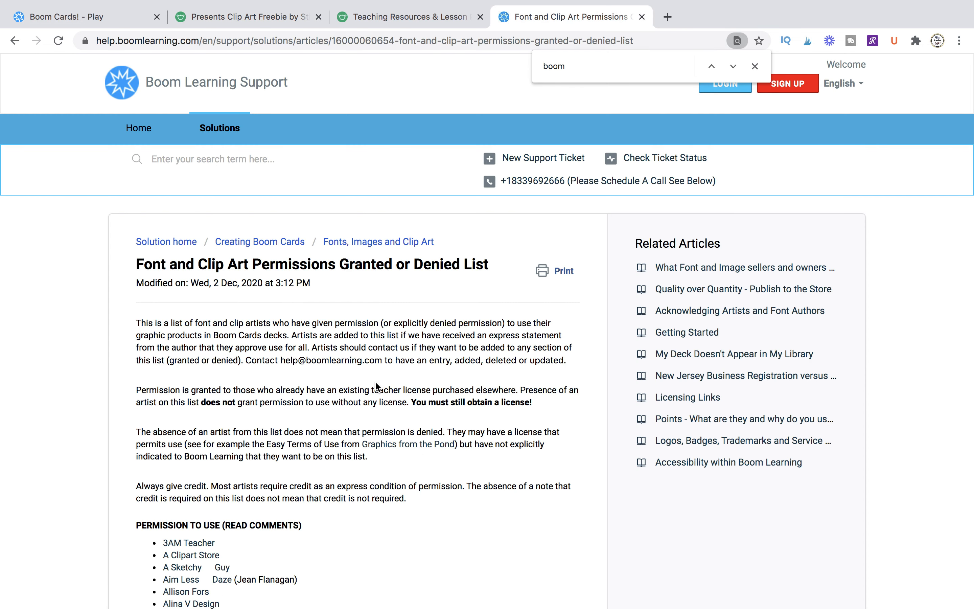
pyautogui.press('super+f')
pyautogui.write('stick')
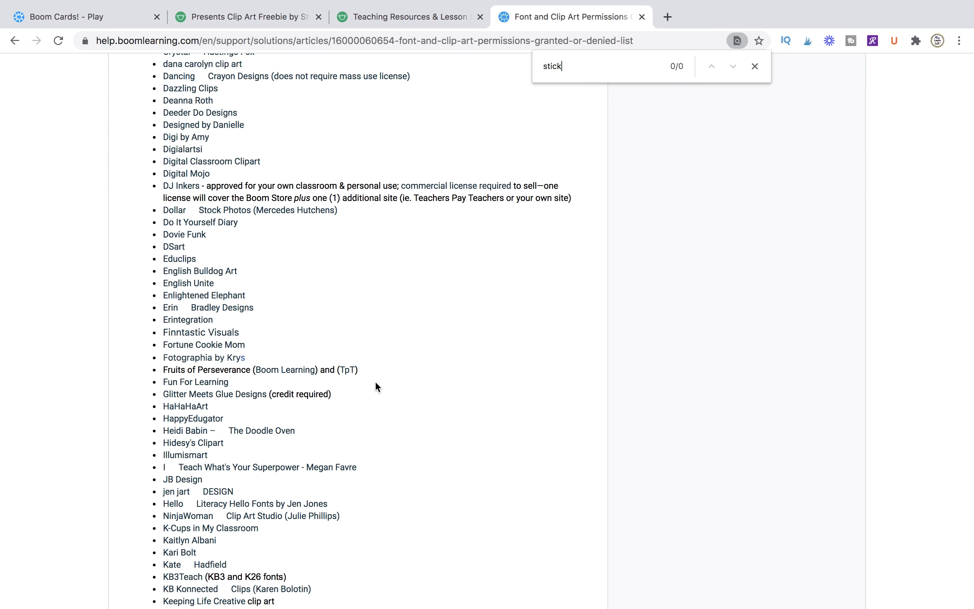
pyautogui.scroll(4, 377, 386)
pyautogui.scroll(3, 377, 387)
pyautogui.scroll(-20, 377, 386)
pyautogui.scroll(20, 376, 383)
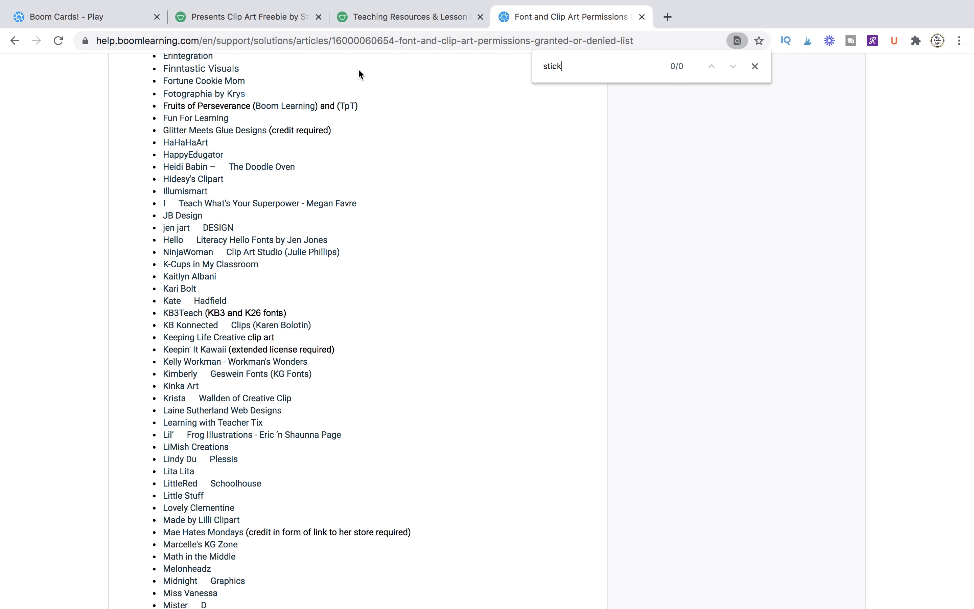
# Read the Questions & Answers section of the Presents Clip Art Freebie product page for usage permissions
pyautogui.click(390, 18)
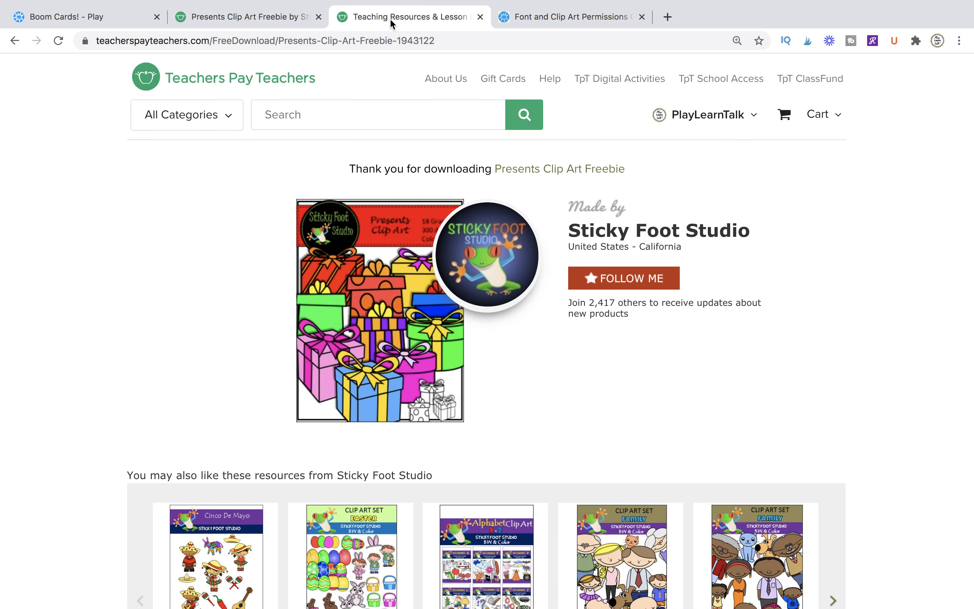
pyautogui.click(252, 18)
pyautogui.scroll(-5, 217, 395)
pyautogui.scroll(-2, 217, 399)
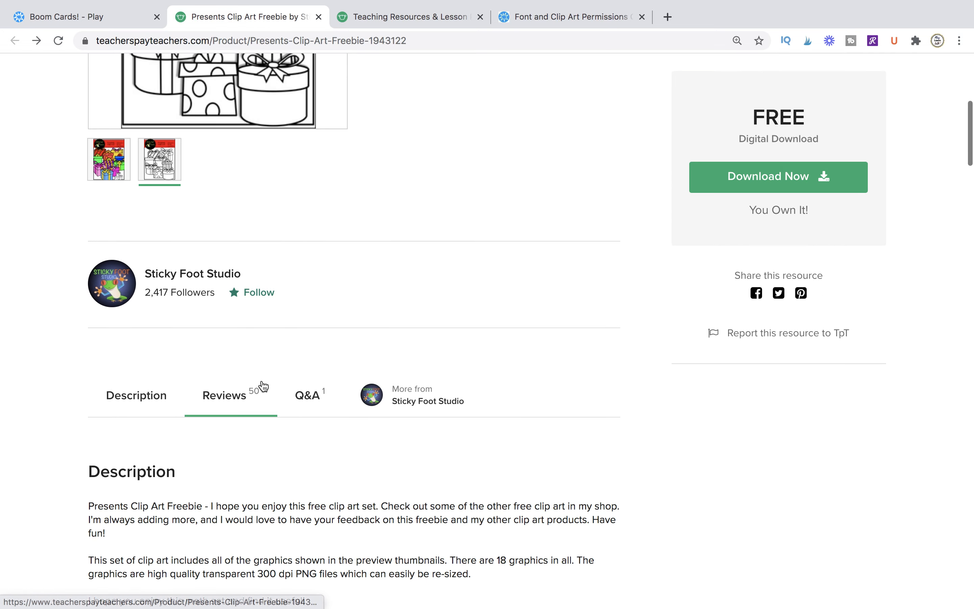
pyautogui.click(305, 403)
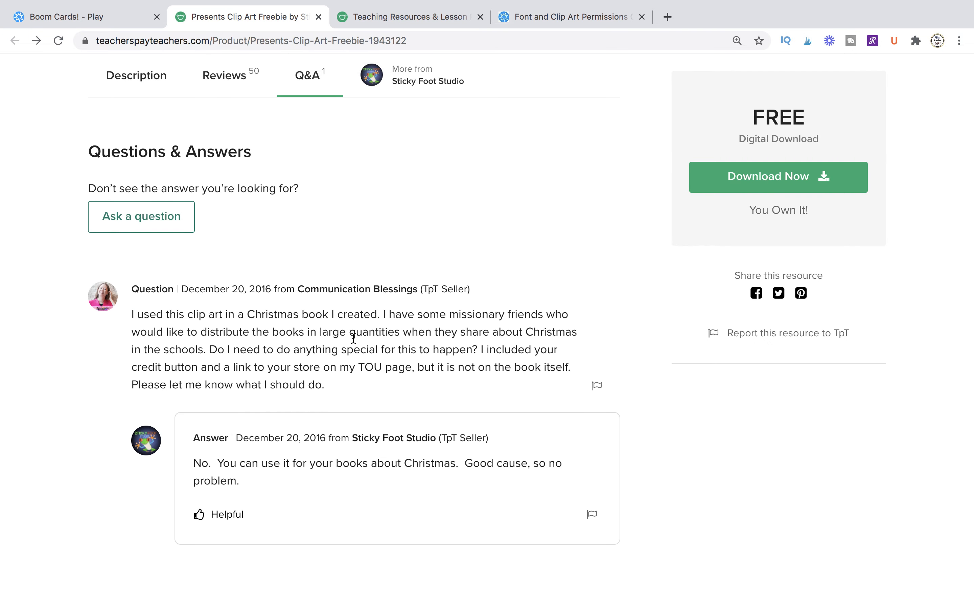
pyautogui.scroll(-8, 459, 347)
pyautogui.scroll(14, 460, 352)
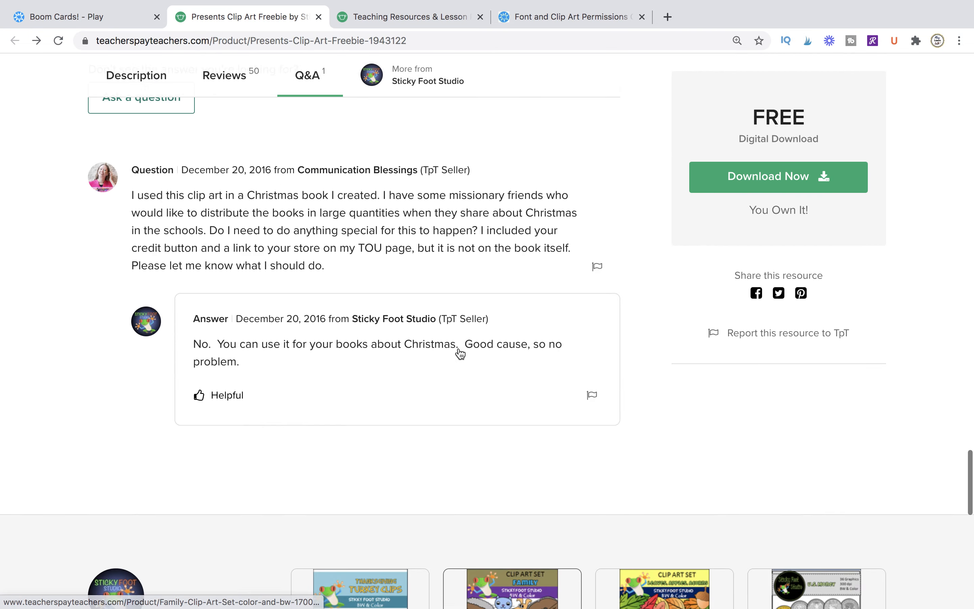
# Search the Presents Clip Art Freebie product page for "boom" and close the search
pyautogui.click(461, 418)
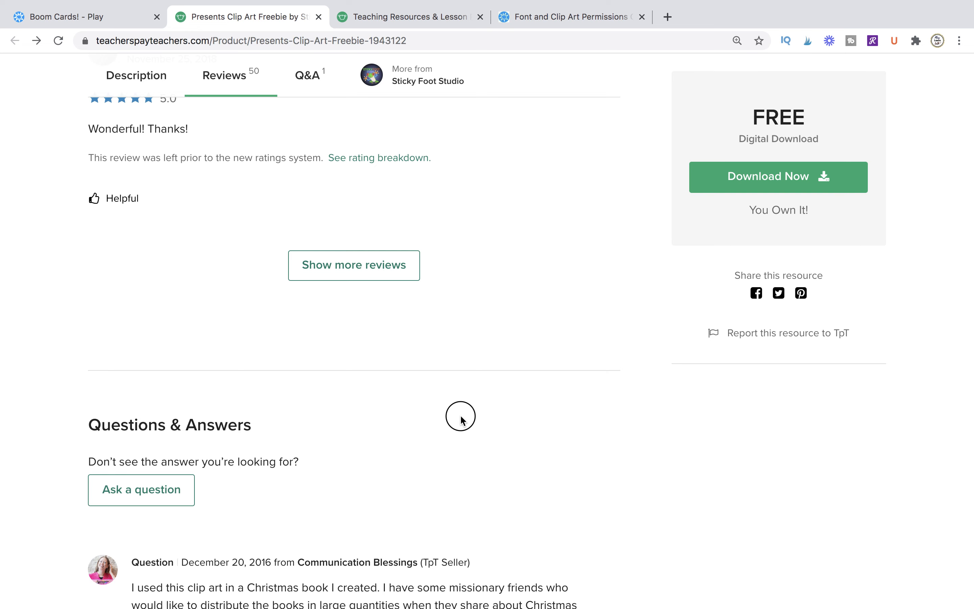
pyautogui.press('super+f')
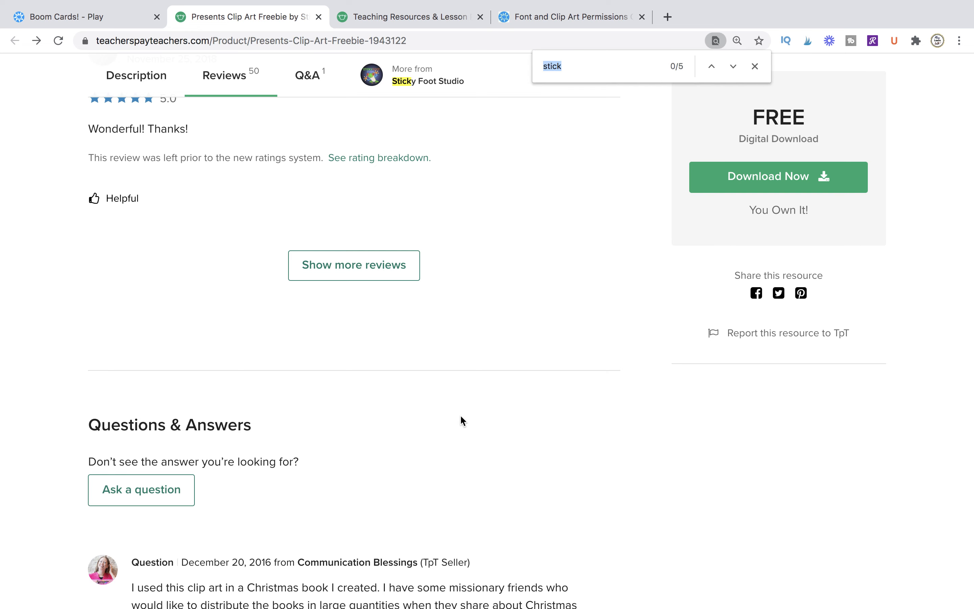
pyautogui.write('boom')
pyautogui.click(755, 66)
# Open the Sticky Foot Studio store from the Presents Clip Art Freebie product page
pyautogui.scroll(10, 451, 322)
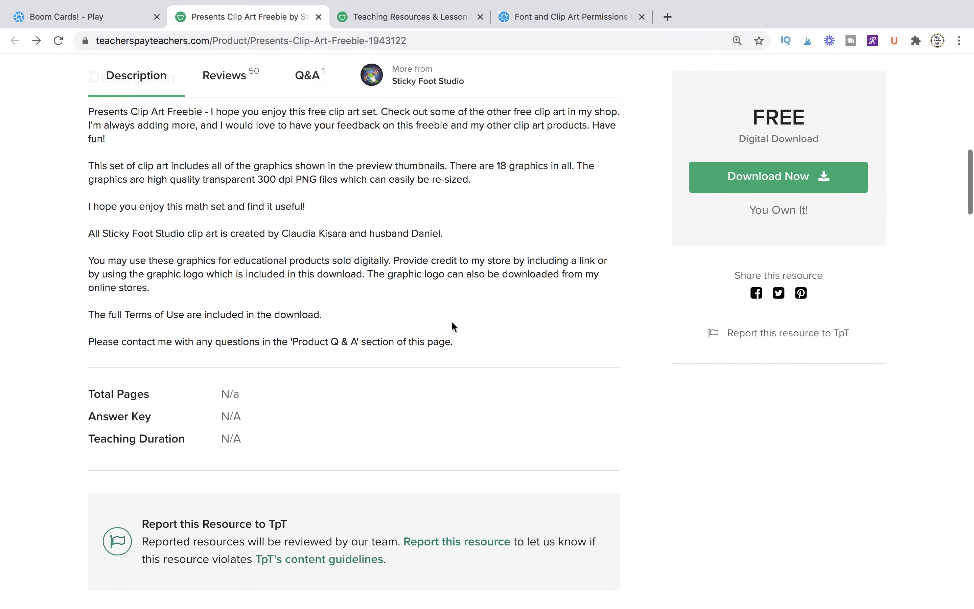
pyautogui.scroll(10, 452, 320)
pyautogui.scroll(-5, 368, 364)
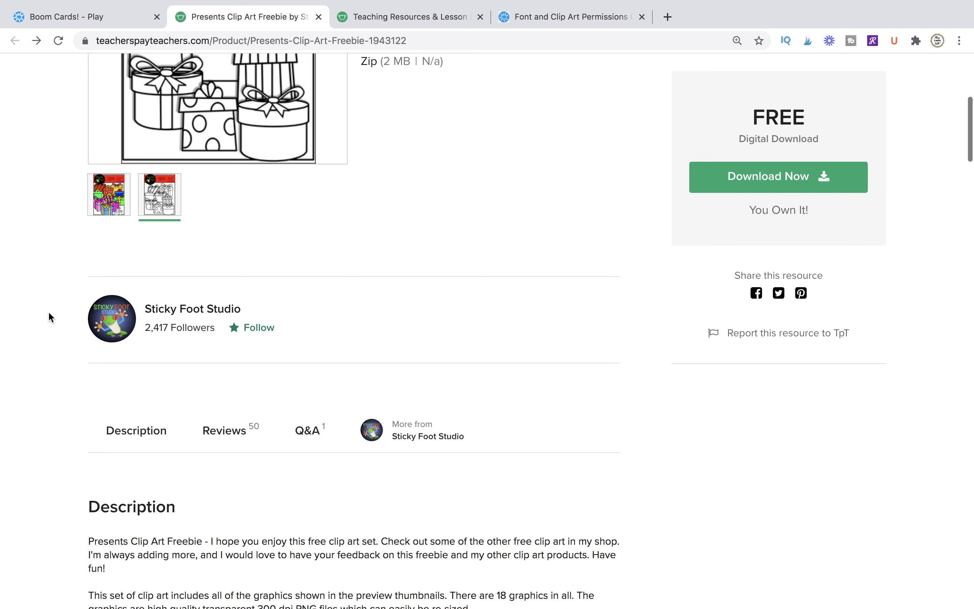
pyautogui.click(194, 312)
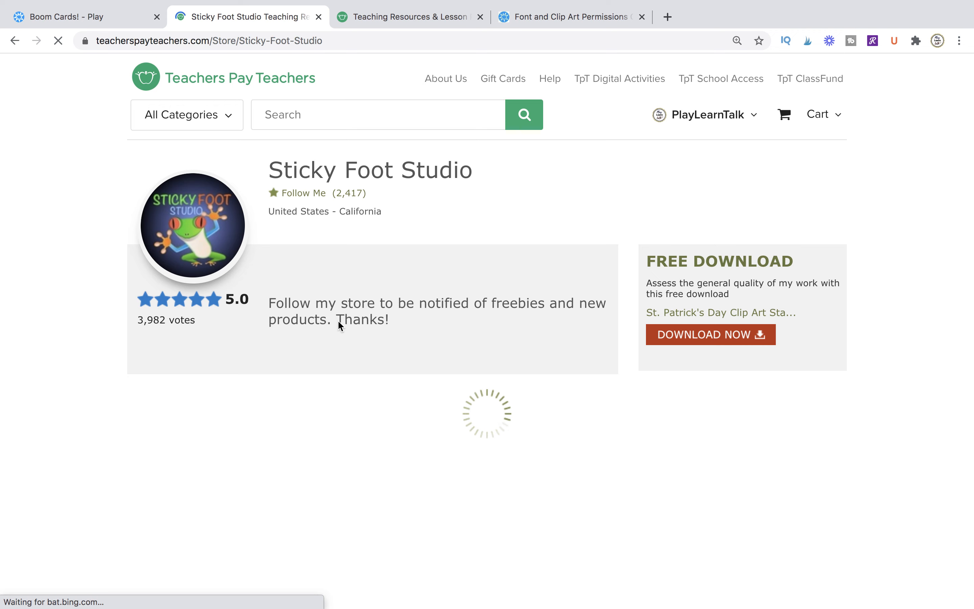
# Open the questions section of the Sticky Foot Studio store and browse its answers for clip art permissions
pyautogui.scroll(-3, 381, 336)
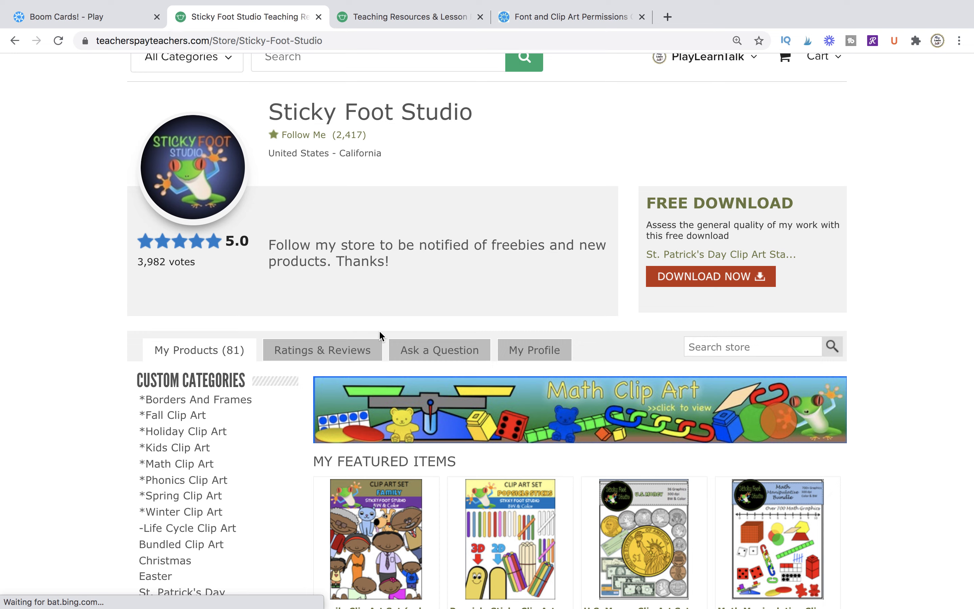
pyautogui.click(434, 352)
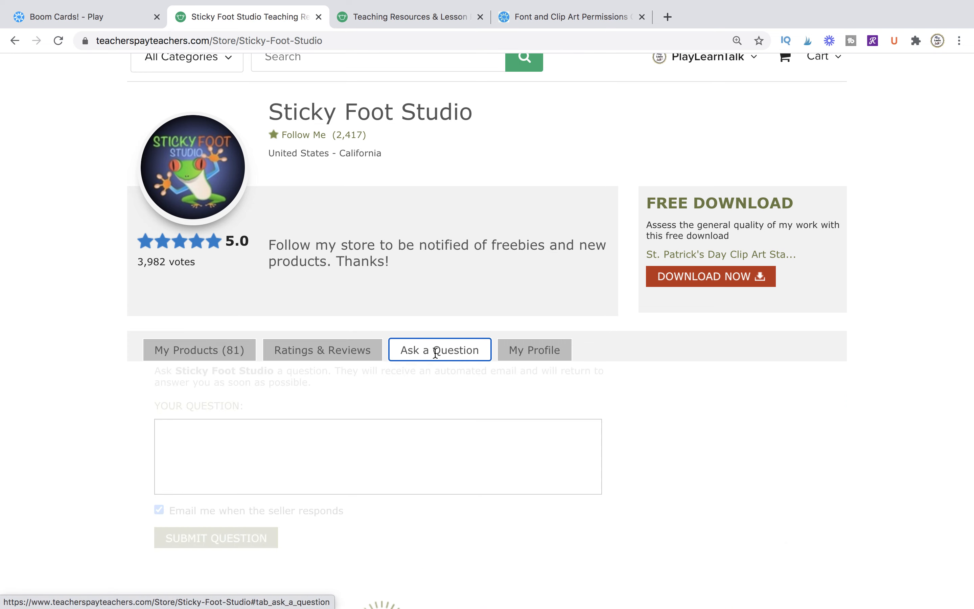
pyautogui.scroll(-15, 432, 528)
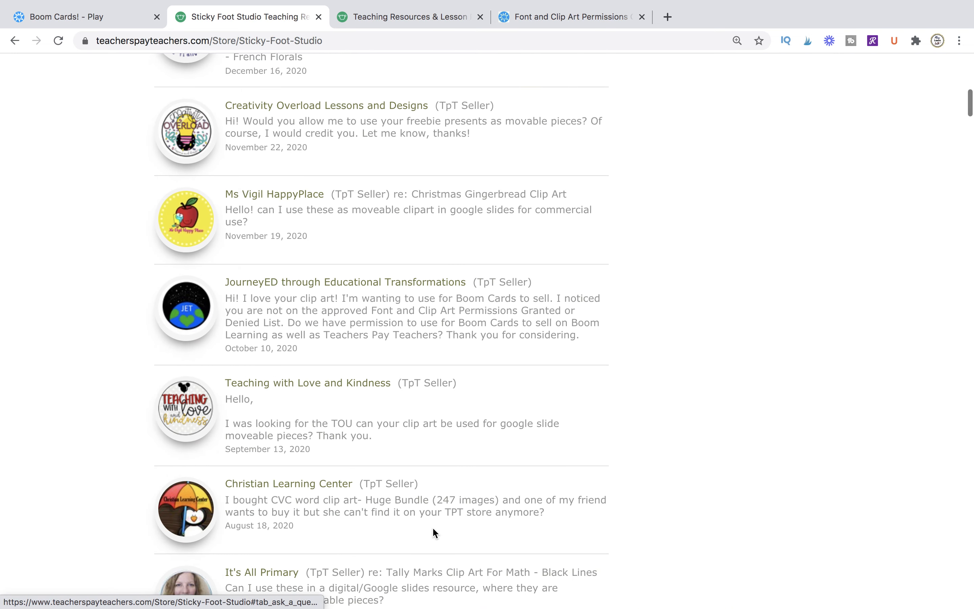
pyautogui.scroll(-20, 484, 428)
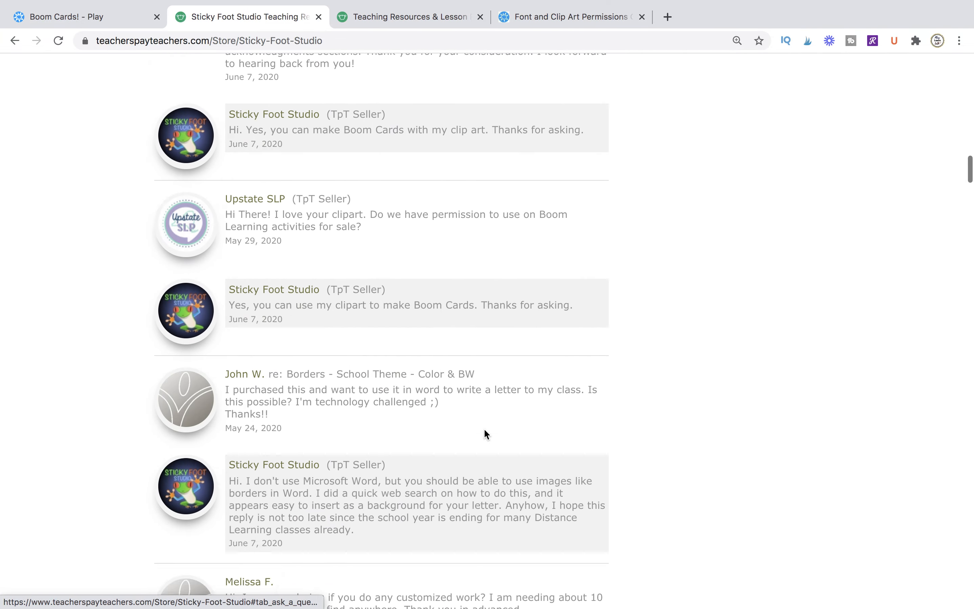
pyautogui.scroll(-20, 484, 428)
pyautogui.scroll(4, 484, 431)
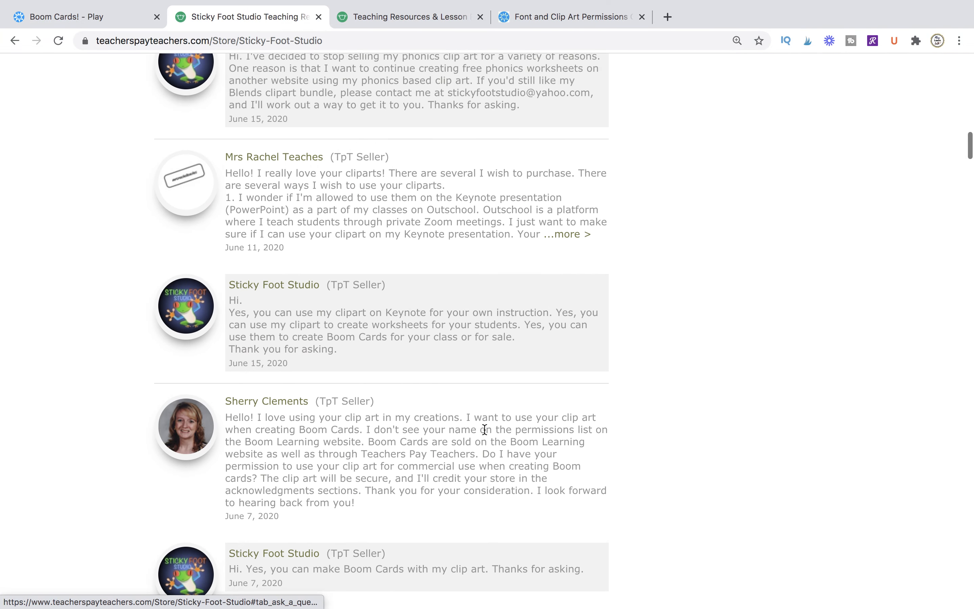
# Search the store's questions and answers for "boom" and read the seller's replies about using the clip art in Boom Cards
pyautogui.press('super+f')
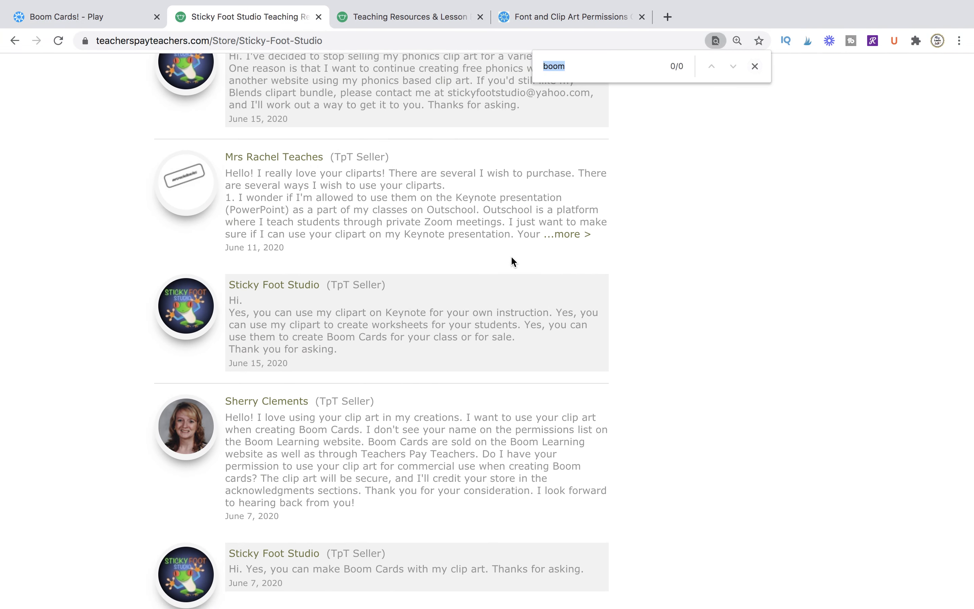
pyautogui.write('bi')
pyautogui.press('BackSpace')
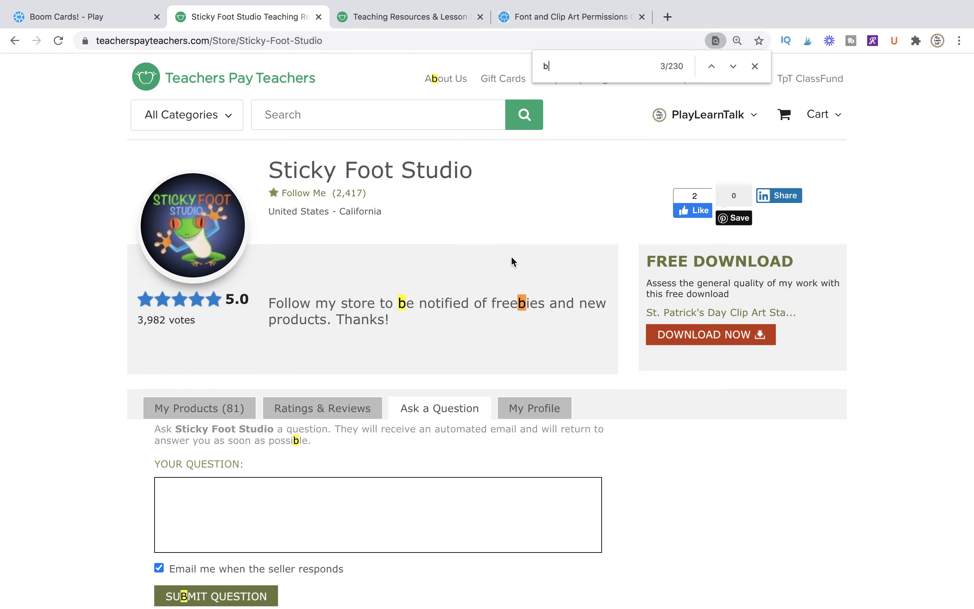
pyautogui.write('oom')
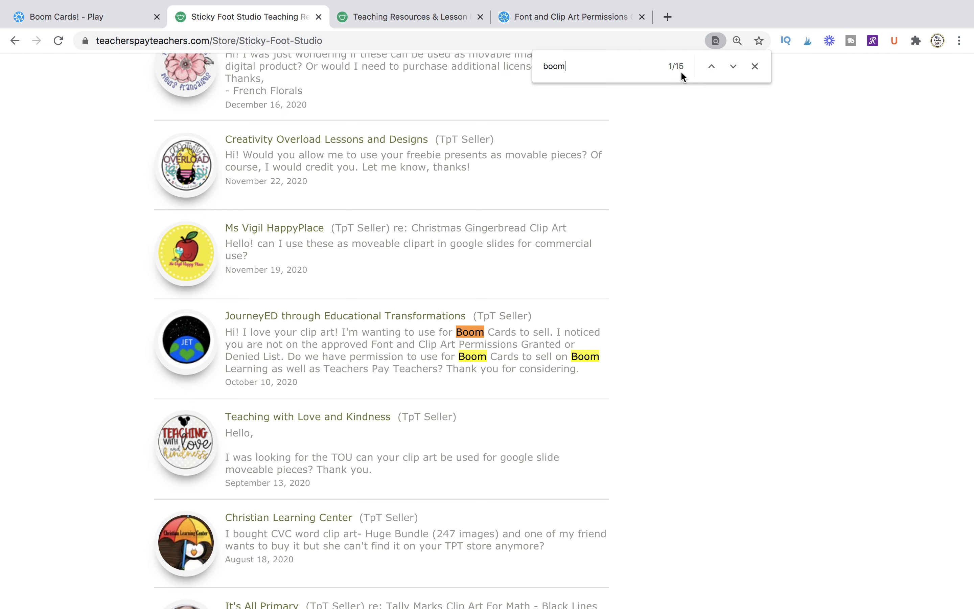
pyautogui.scroll(-10, 590, 278)
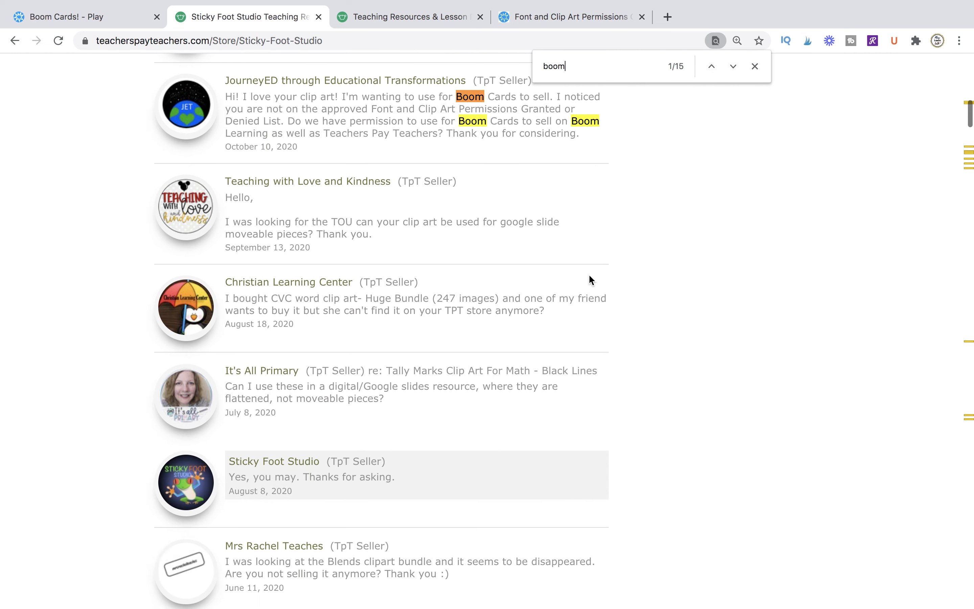
pyautogui.scroll(-15, 589, 278)
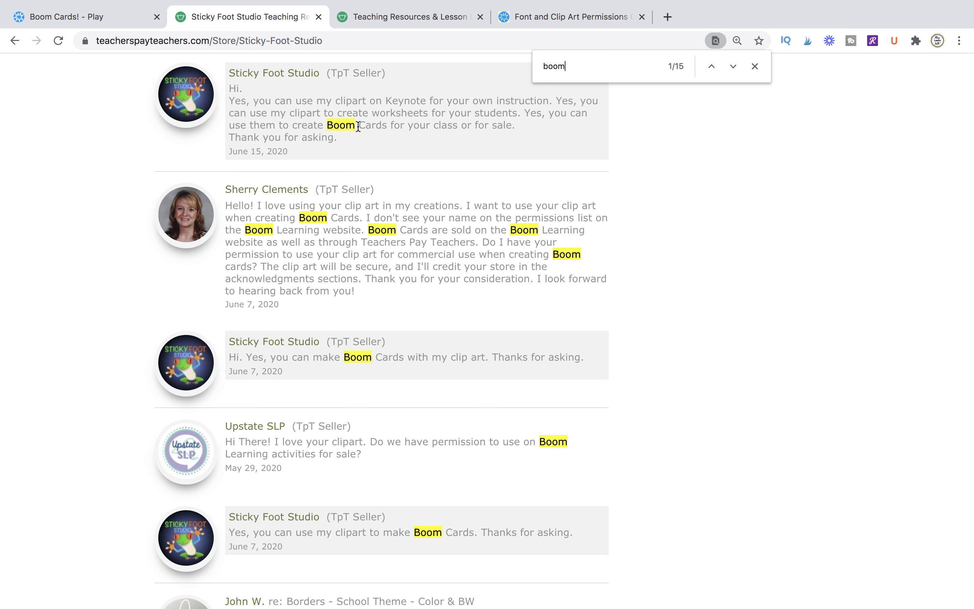
pyautogui.scroll(-12, 279, 315)
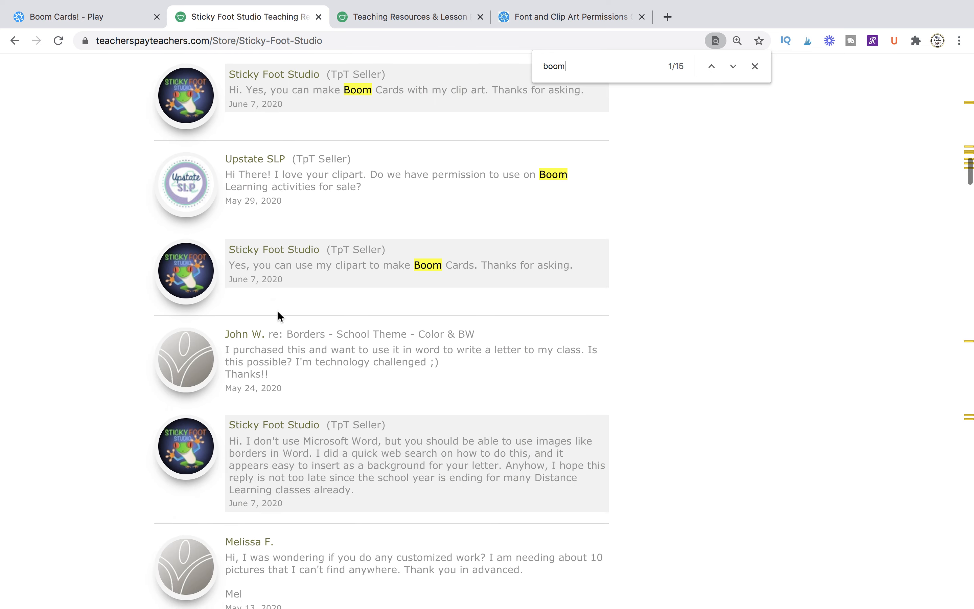
pyautogui.scroll(-2, 280, 316)
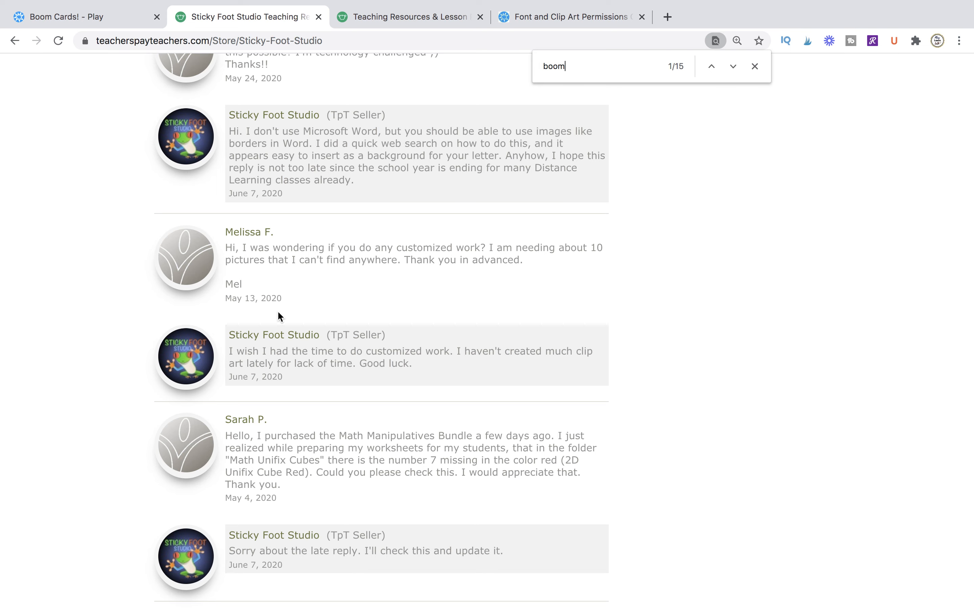
# Revisit the Font and Clip Art Permissions article, the Sticky Foot Studio question form and the Presents Clip Art Freebie download page
pyautogui.click(539, 15)
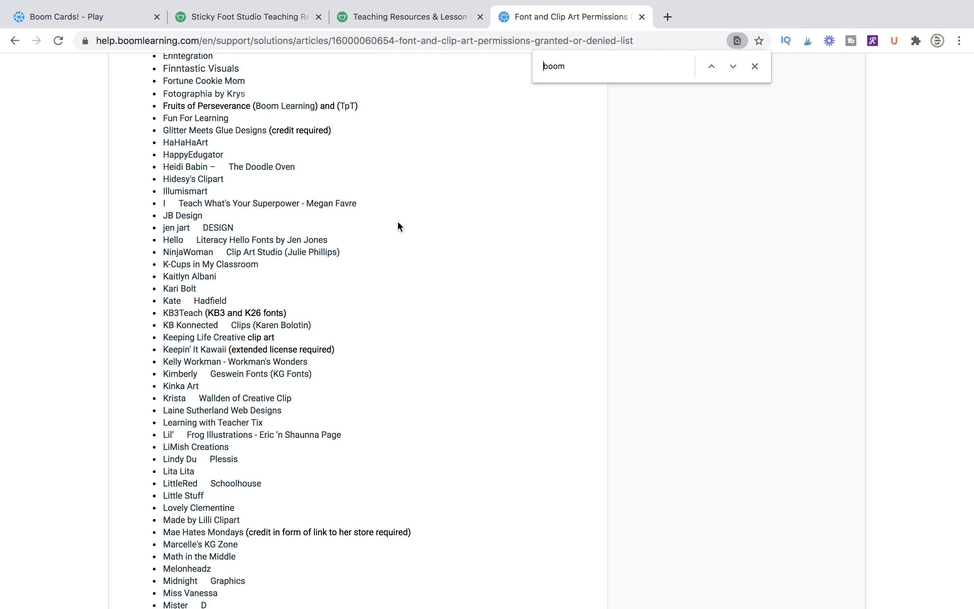
pyautogui.scroll(1, 398, 226)
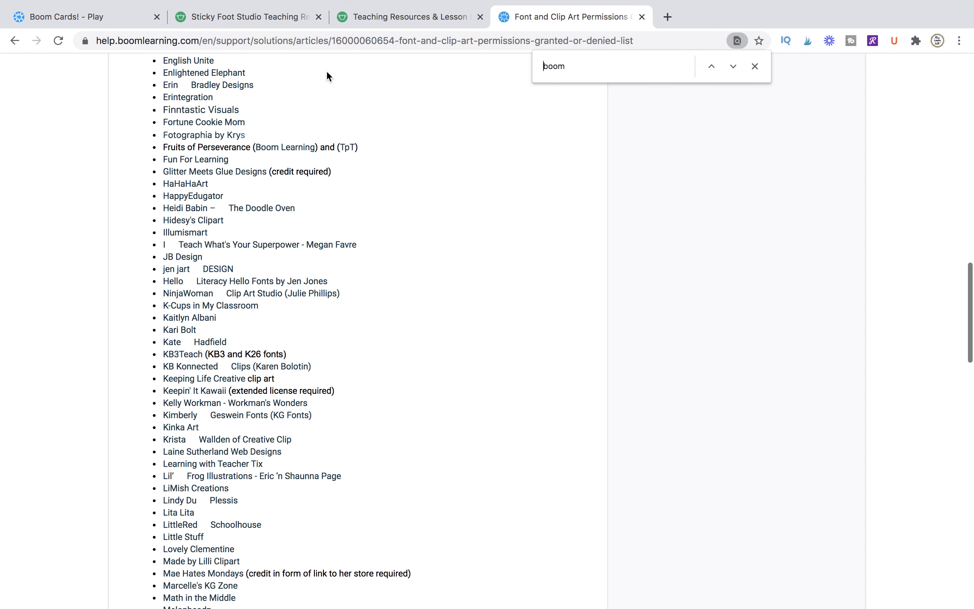
pyautogui.click(266, 17)
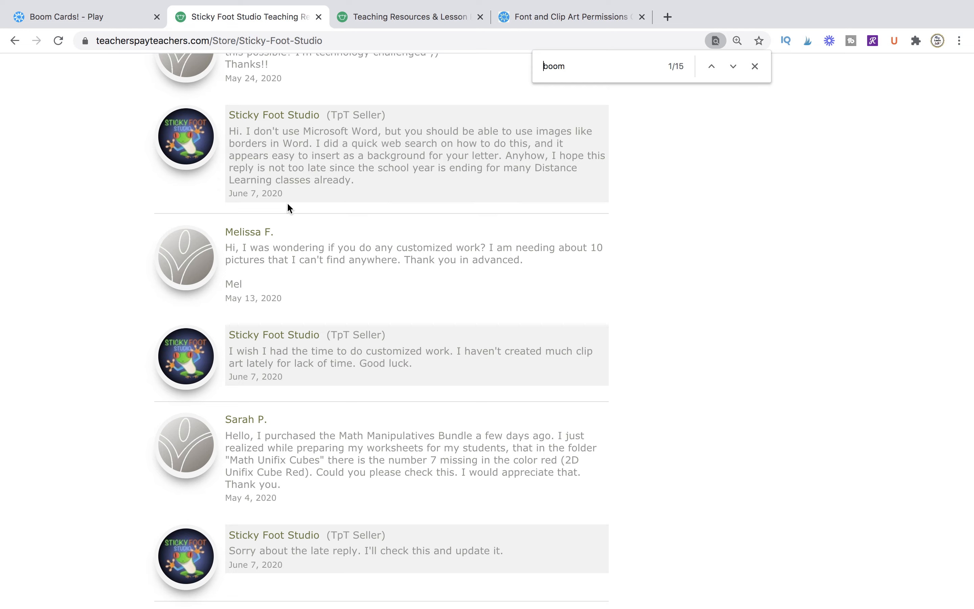
pyautogui.scroll(10, 287, 201)
pyautogui.scroll(20, 287, 203)
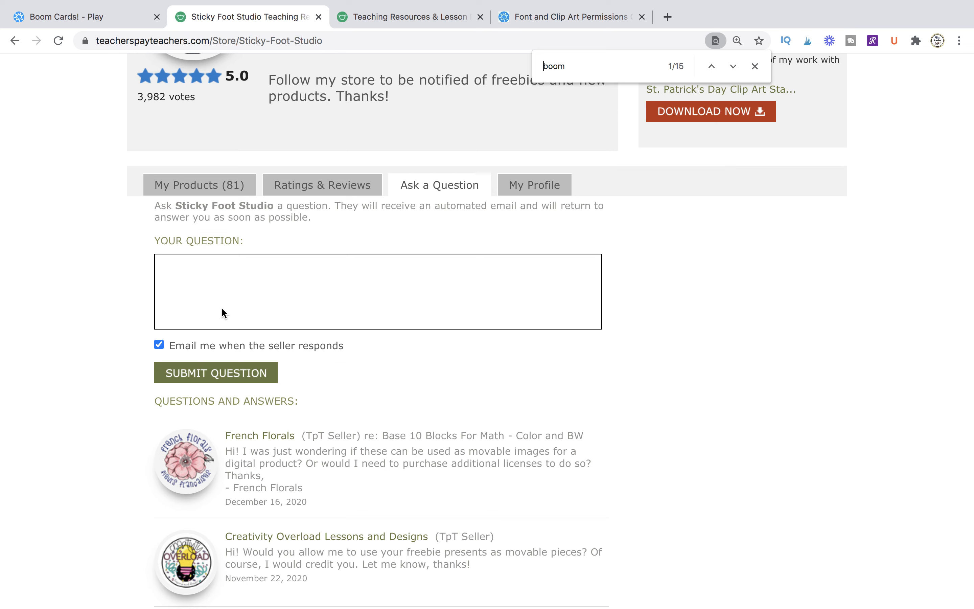
pyautogui.scroll(5, 346, 248)
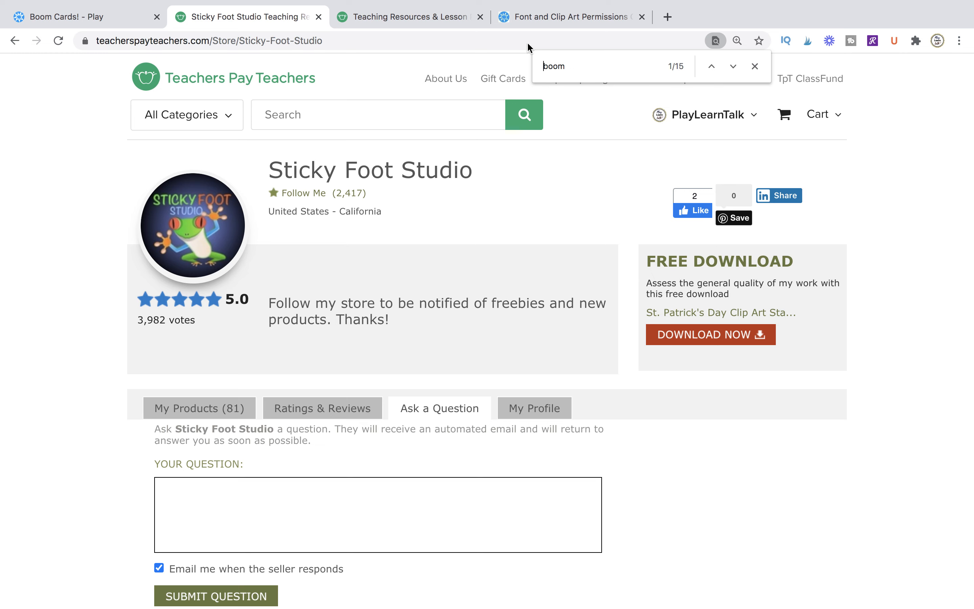
pyautogui.click(421, 16)
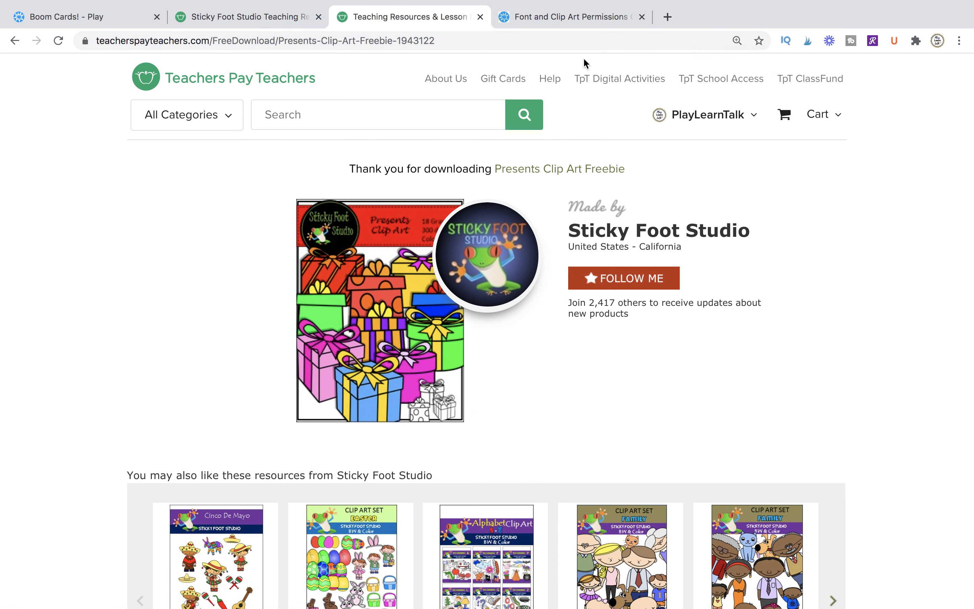
# Switch to the Untitled 17 presentation in Keynote and look through its three slides, ending on slide 1
pyautogui.hotkey('ctrl', 'Up')
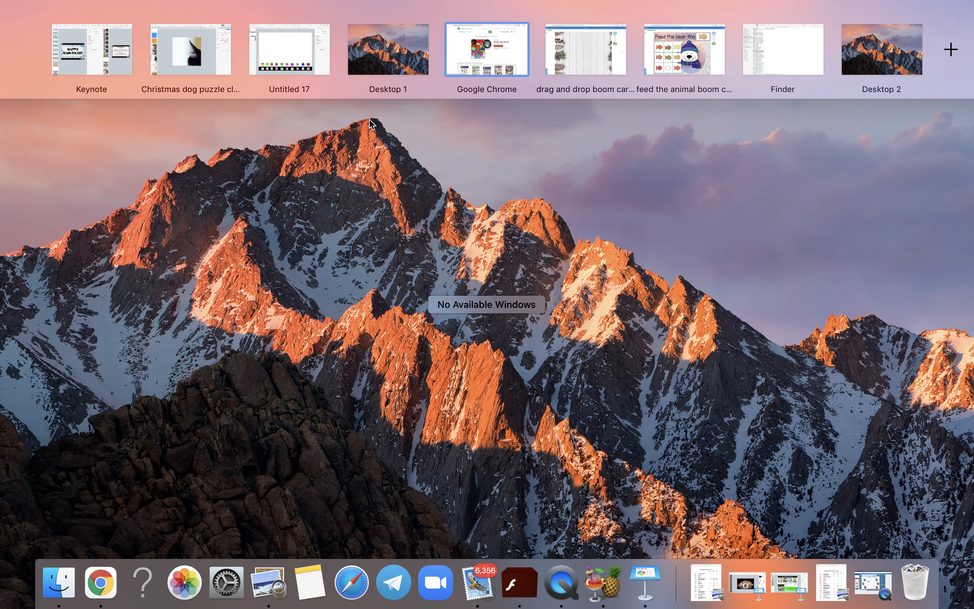
pyautogui.click(287, 45)
pyautogui.click(52, 125)
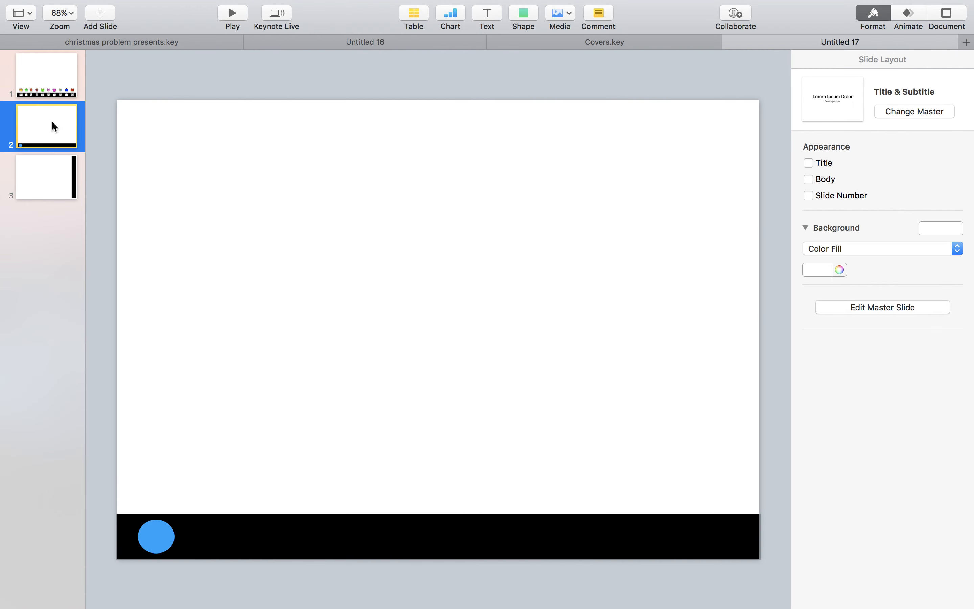
pyautogui.click(51, 176)
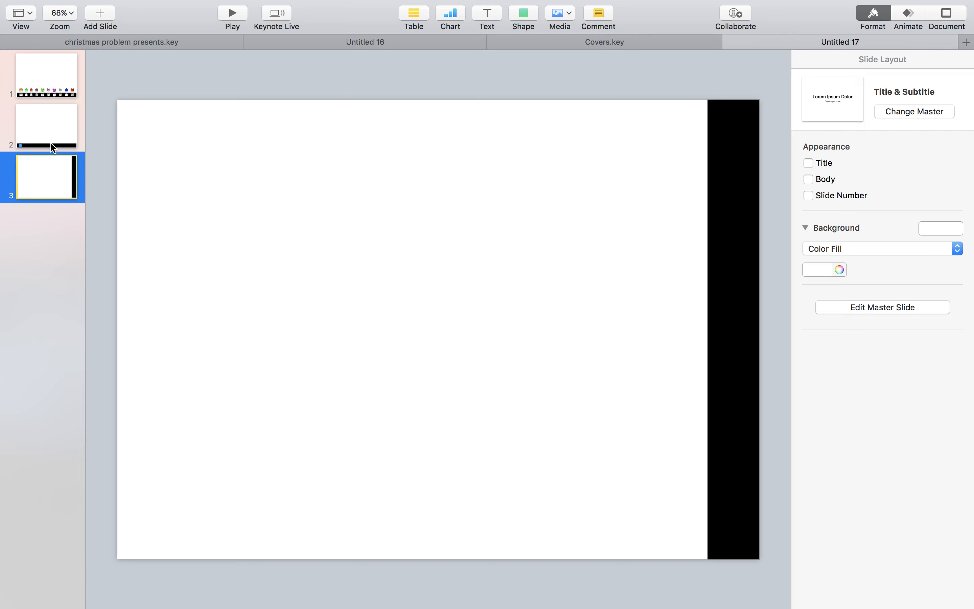
pyautogui.click(48, 115)
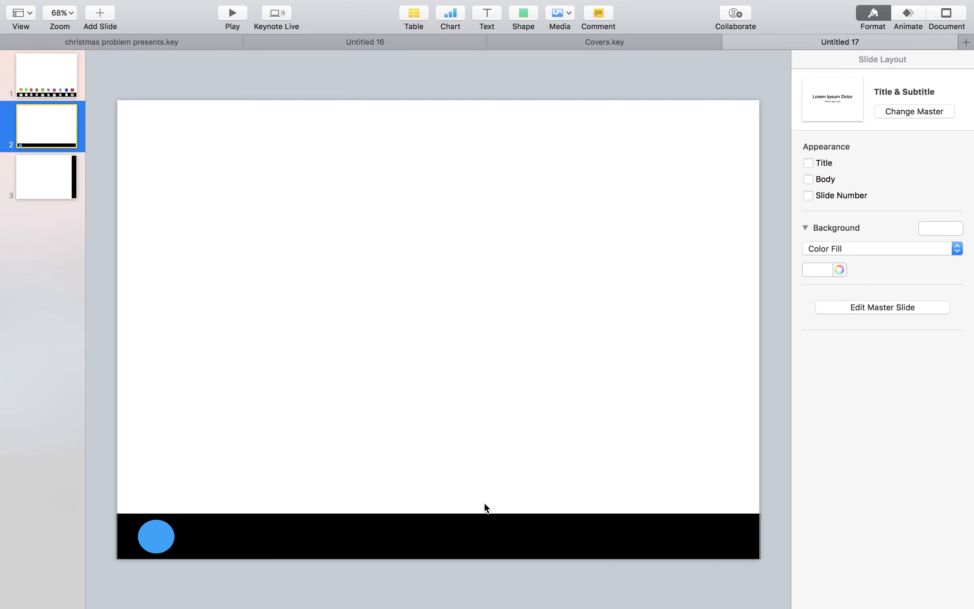
pyautogui.click(43, 180)
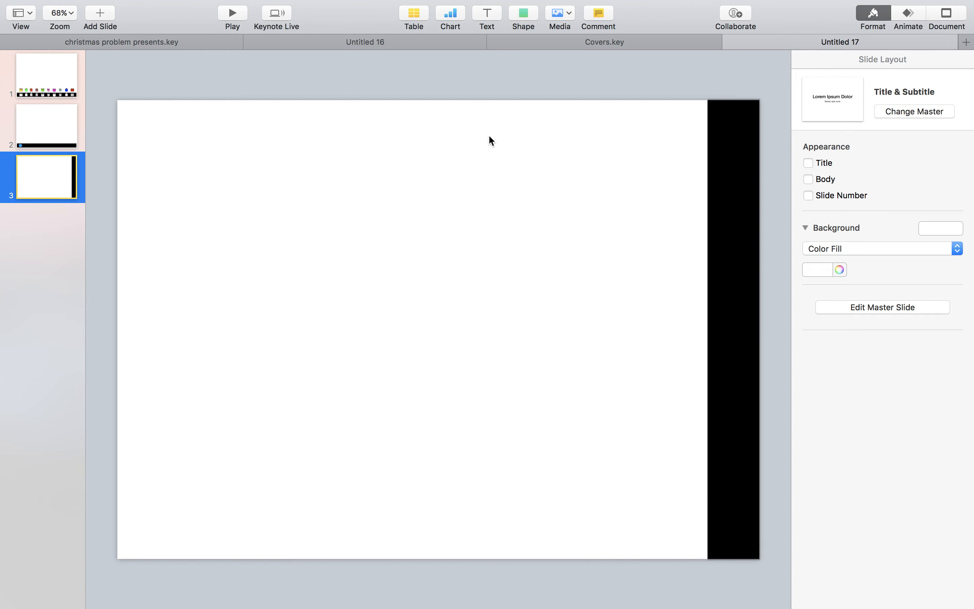
pyautogui.click(43, 145)
pyautogui.click(39, 78)
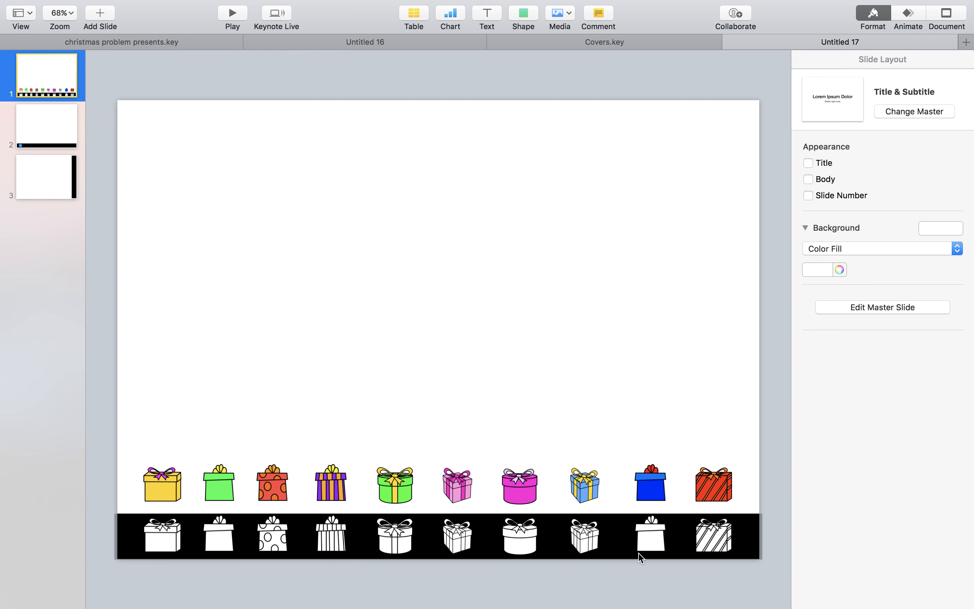
# Insert all images from the Color Presents folder of the downloaded Presents Freebie onto slide 1
pyautogui.click(165, 11)
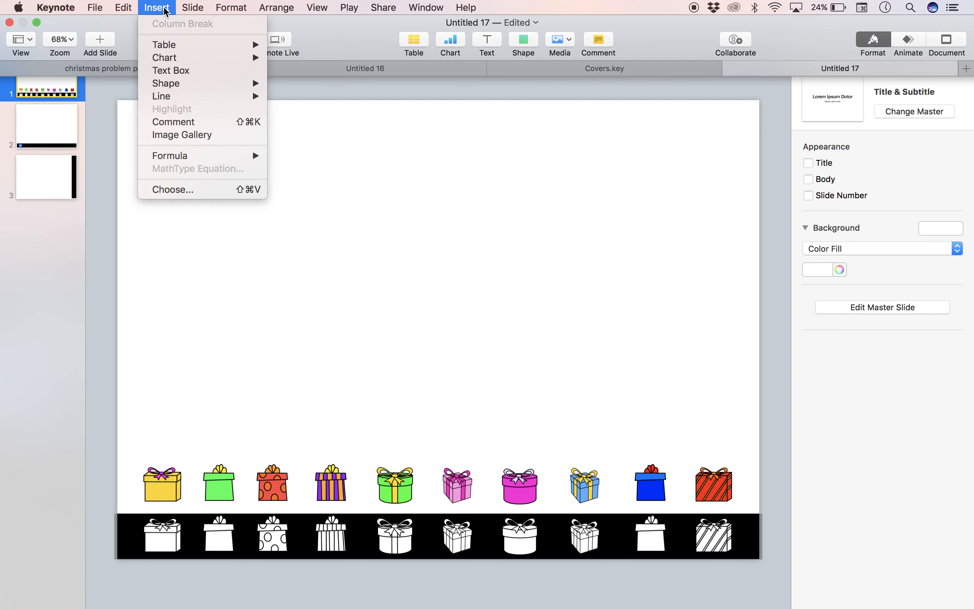
pyautogui.click(179, 190)
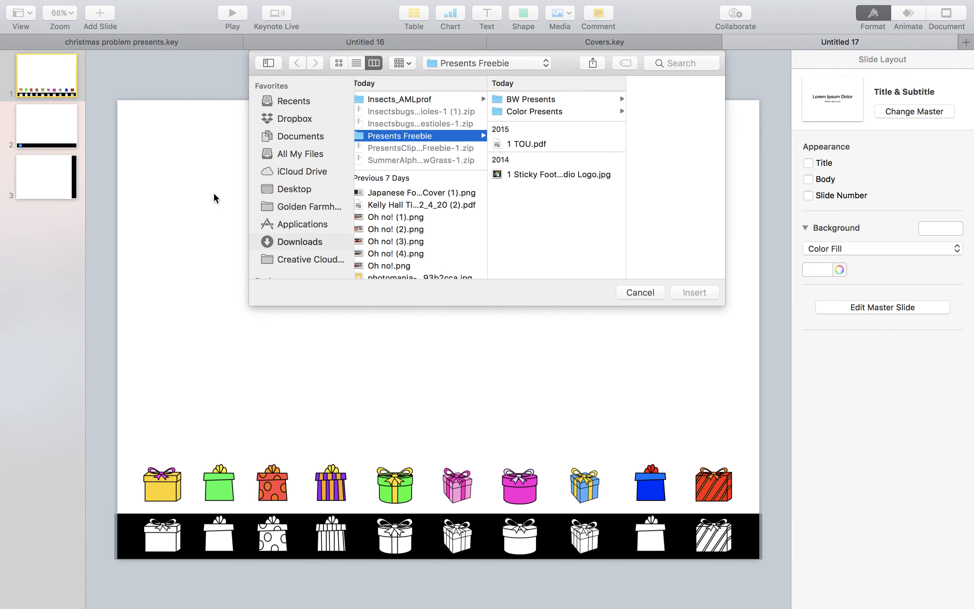
pyautogui.click(300, 241)
pyautogui.click(400, 134)
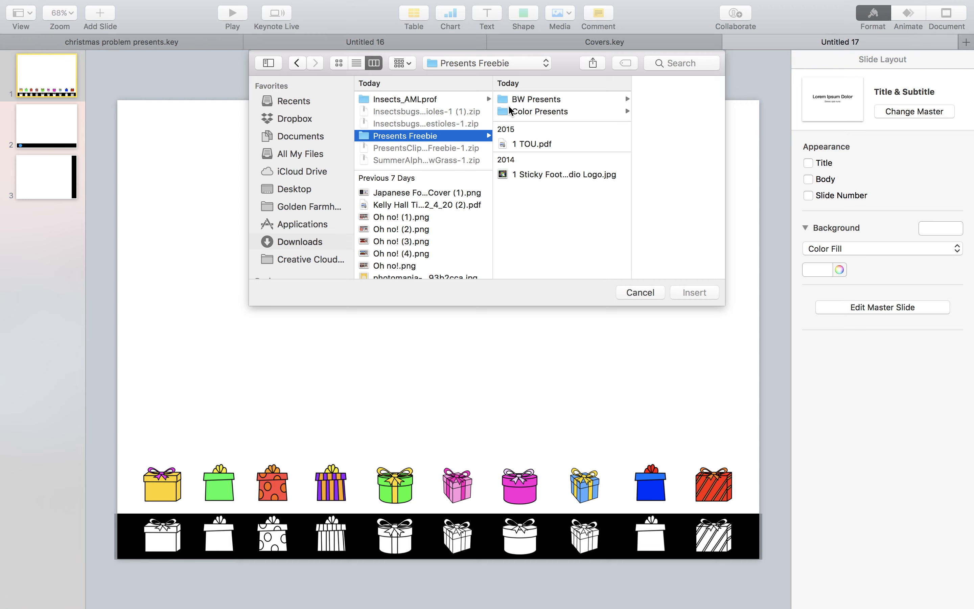
pyautogui.click(504, 114)
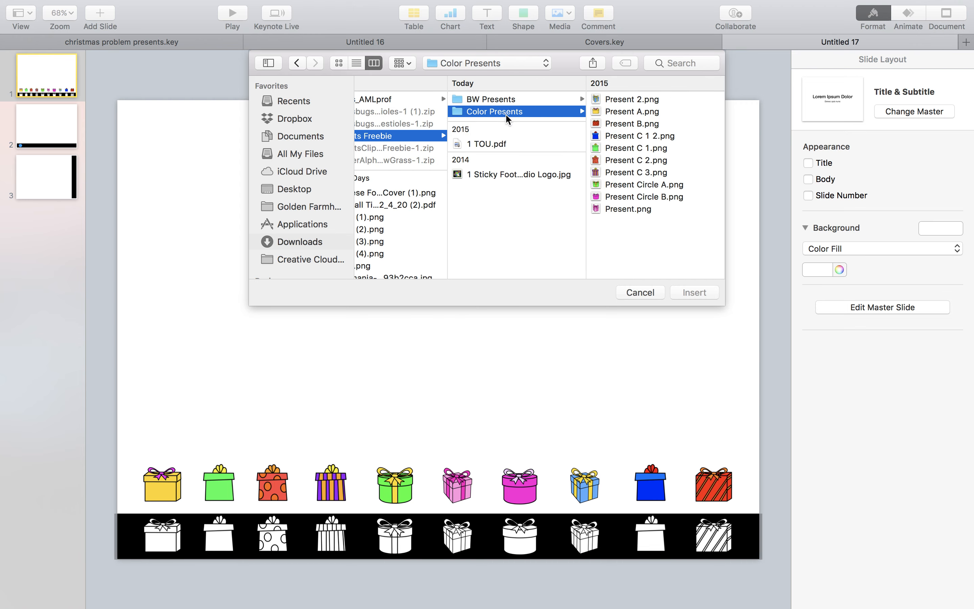
pyautogui.press('super+a')
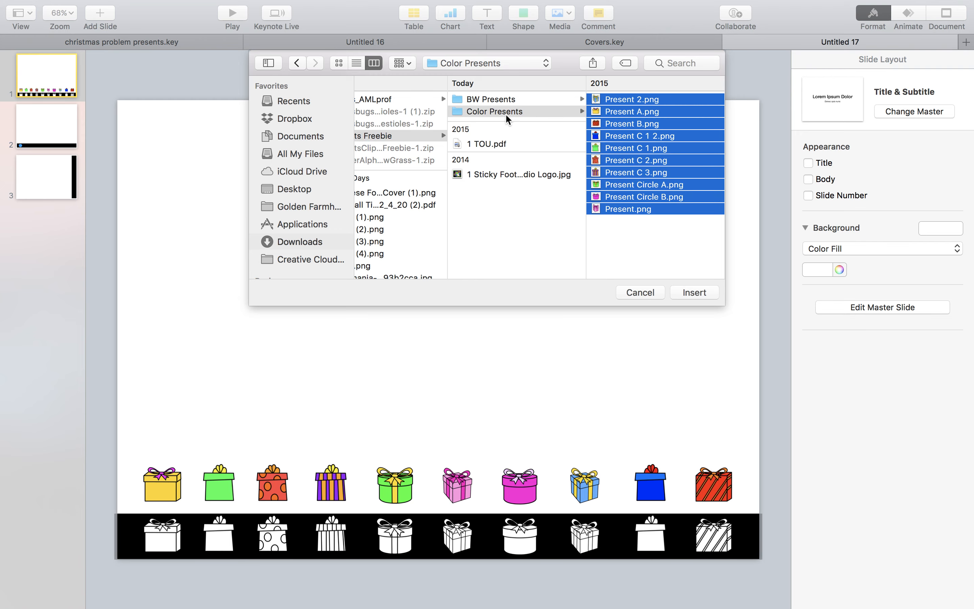
pyautogui.click(682, 289)
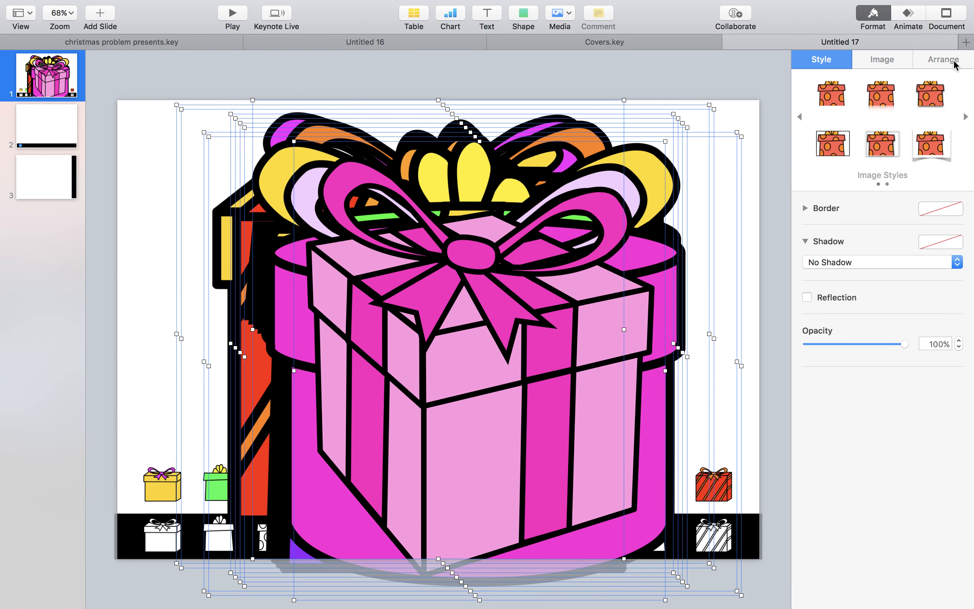
# Group the inserted color presents, shrink the group to about 82 by 72 pt, and move it to the slide's upper left area
pyautogui.click(954, 62)
pyautogui.click(814, 371)
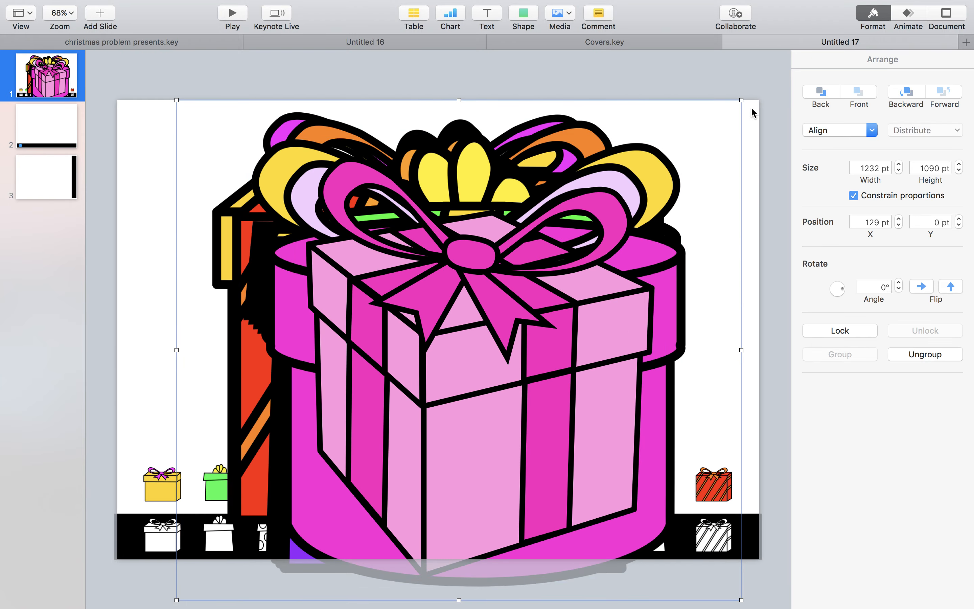
pyautogui.moveTo(739, 97); pyautogui.dragTo(280, 256)
pyautogui.moveTo(314, 294); pyautogui.dragTo(191, 192)
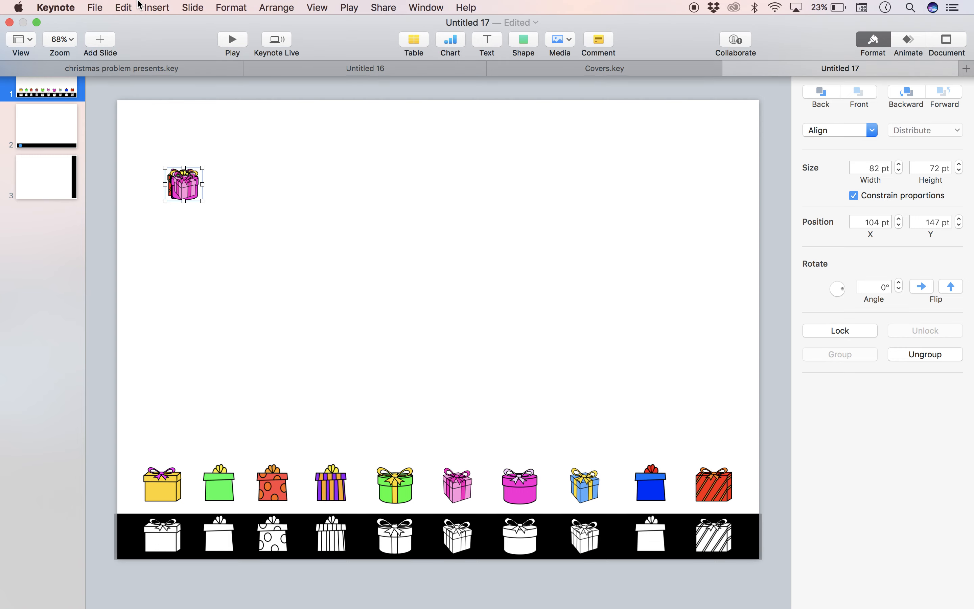
pyautogui.click(157, 7)
pyautogui.click(179, 190)
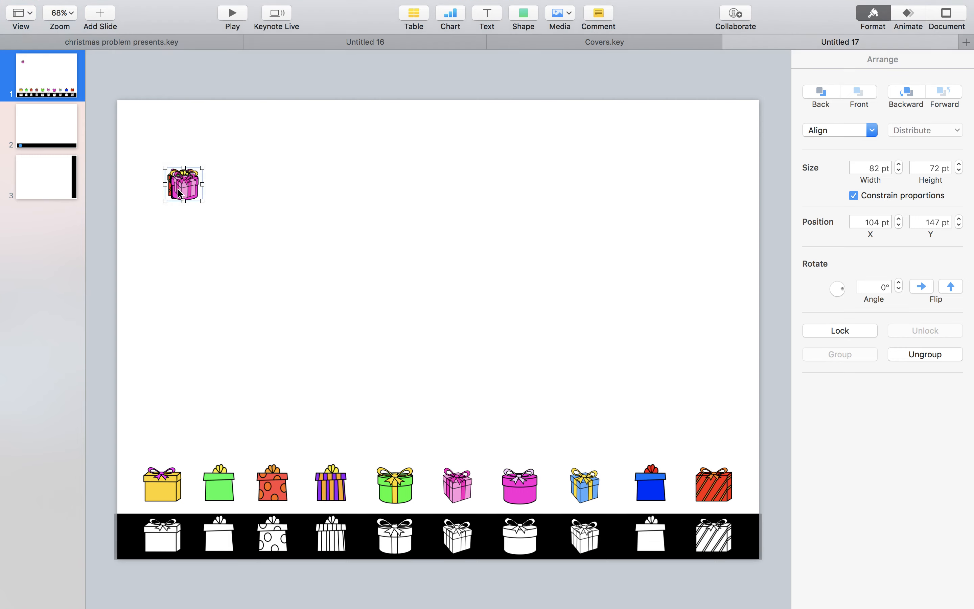
pyautogui.click(525, 99)
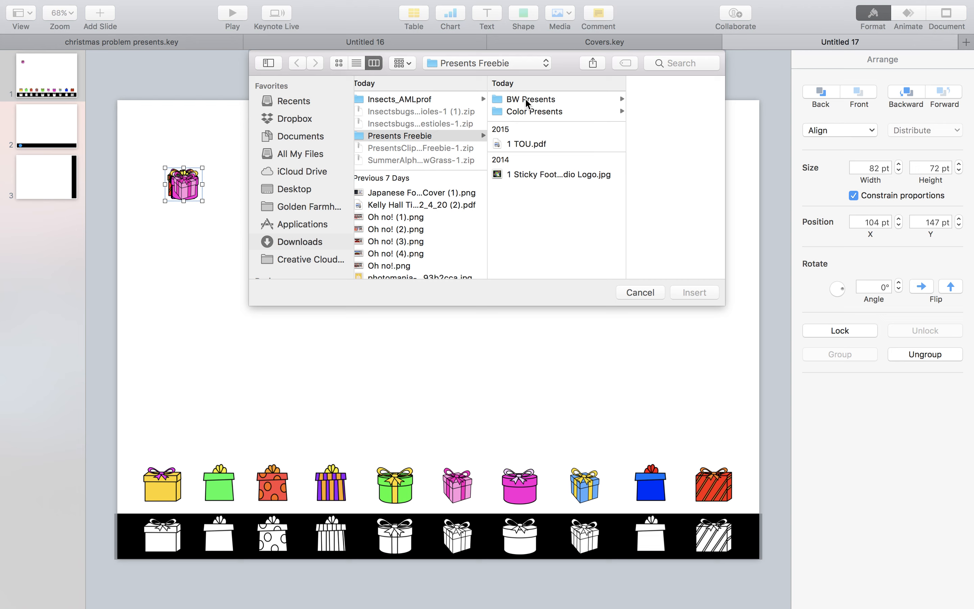
pyautogui.press('super+a')
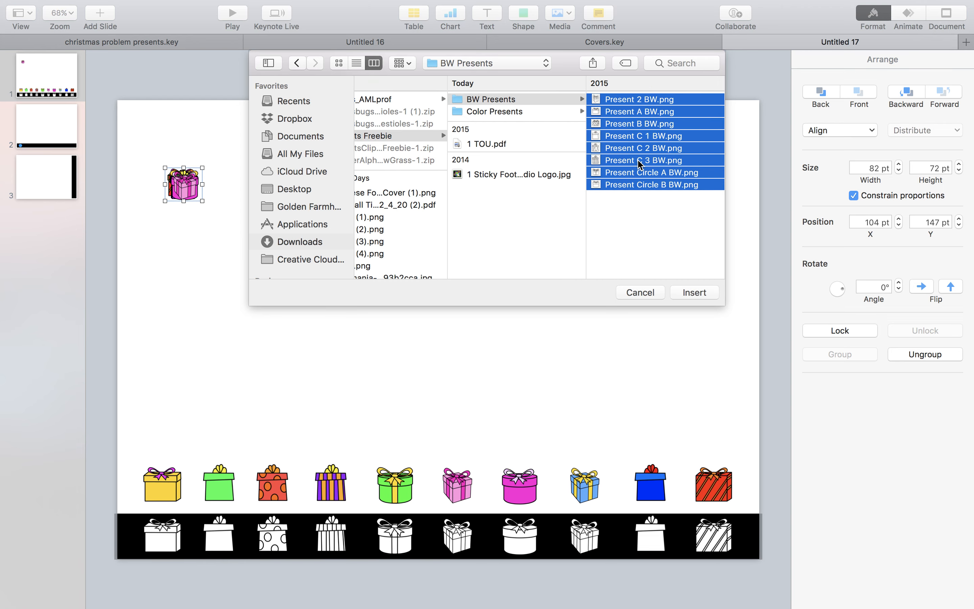
pyautogui.click(655, 291)
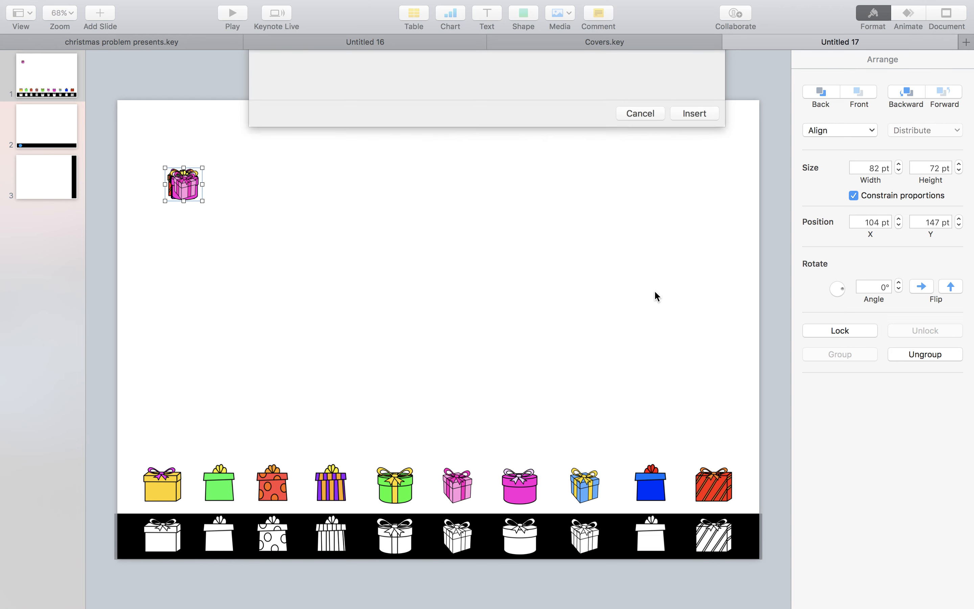
# Delete the small grouped stack of color presents from the upper area of slide 1
pyautogui.click(207, 187)
pyautogui.click(197, 189)
pyautogui.press('Delete')
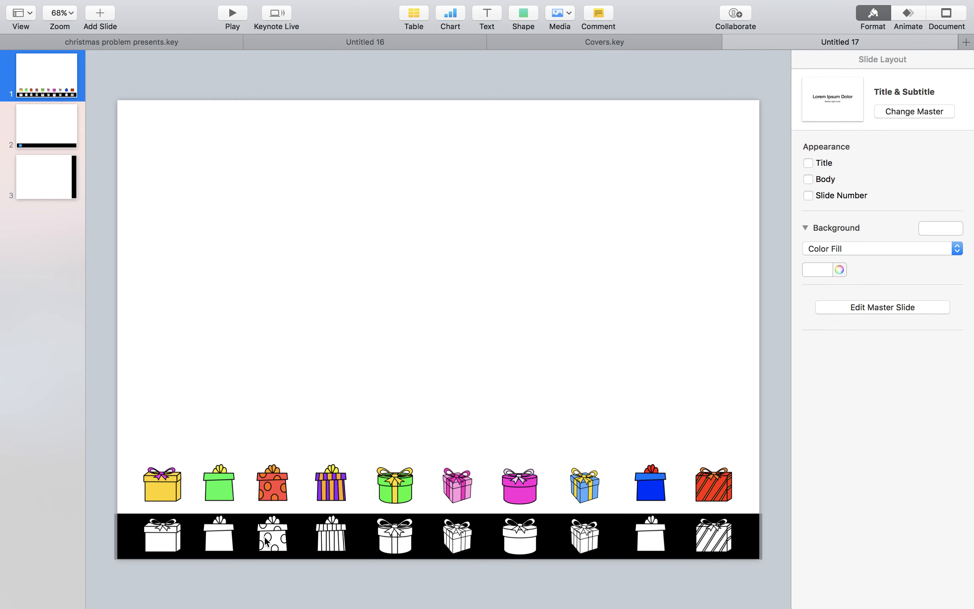
pyautogui.click(125, 541)
pyautogui.click(523, 16)
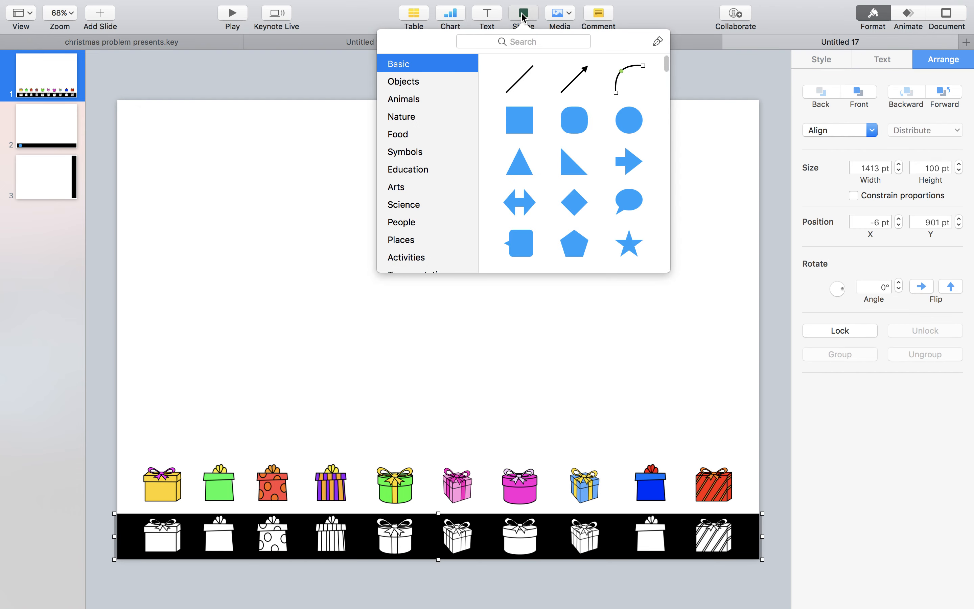
pyautogui.click(533, 366)
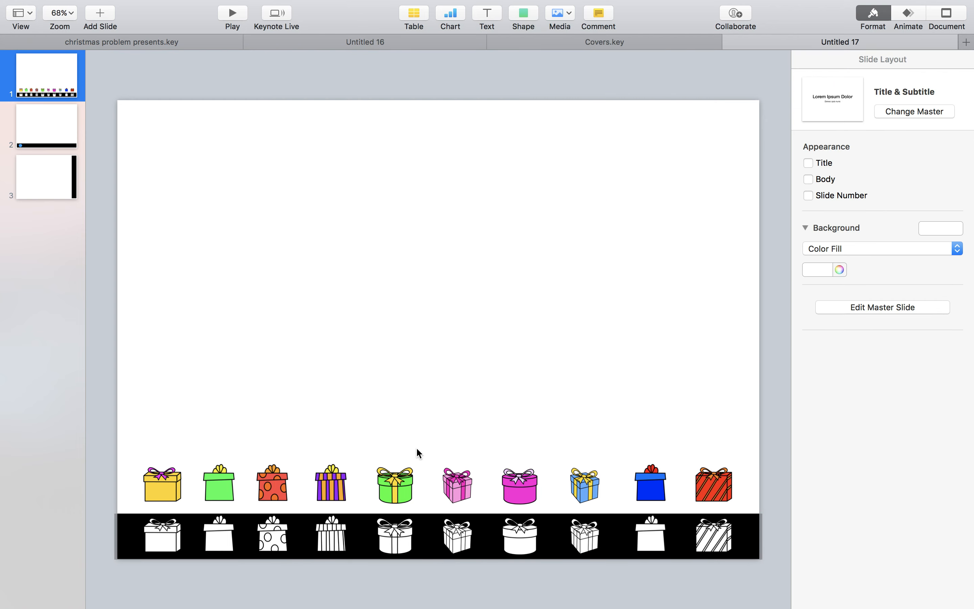
pyautogui.click(363, 558)
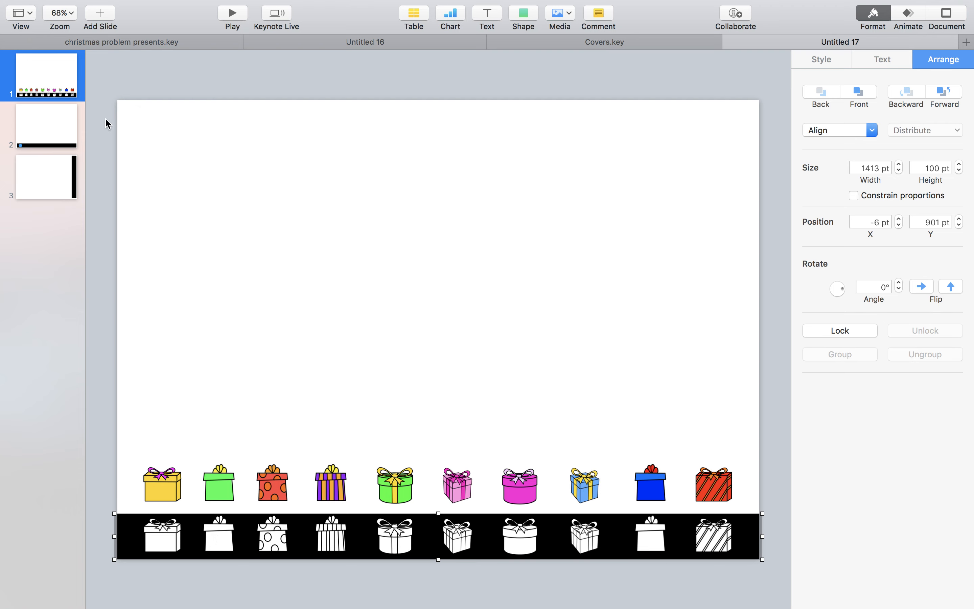
# Duplicate slide 1, then on the original move the yellow present onto its matching white outline in the black bar
pyautogui.click(61, 76)
pyautogui.press('super+d')
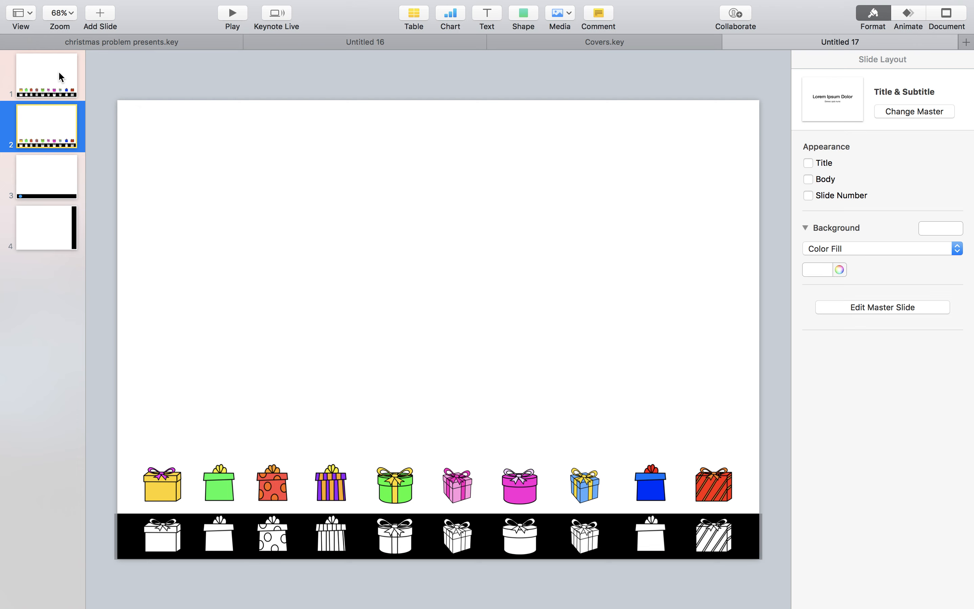
pyautogui.click(37, 81)
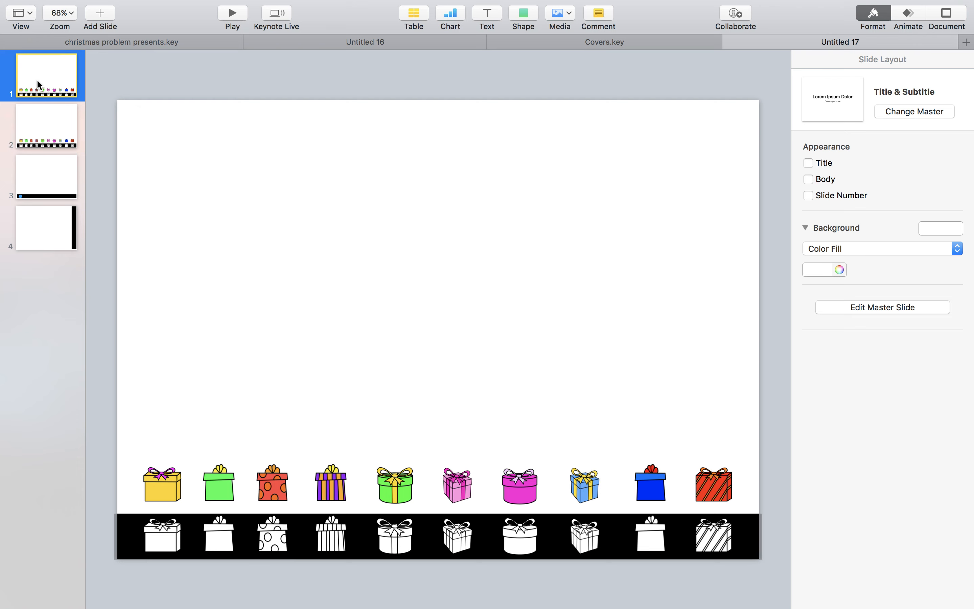
pyautogui.moveTo(169, 493); pyautogui.dragTo(168, 539)
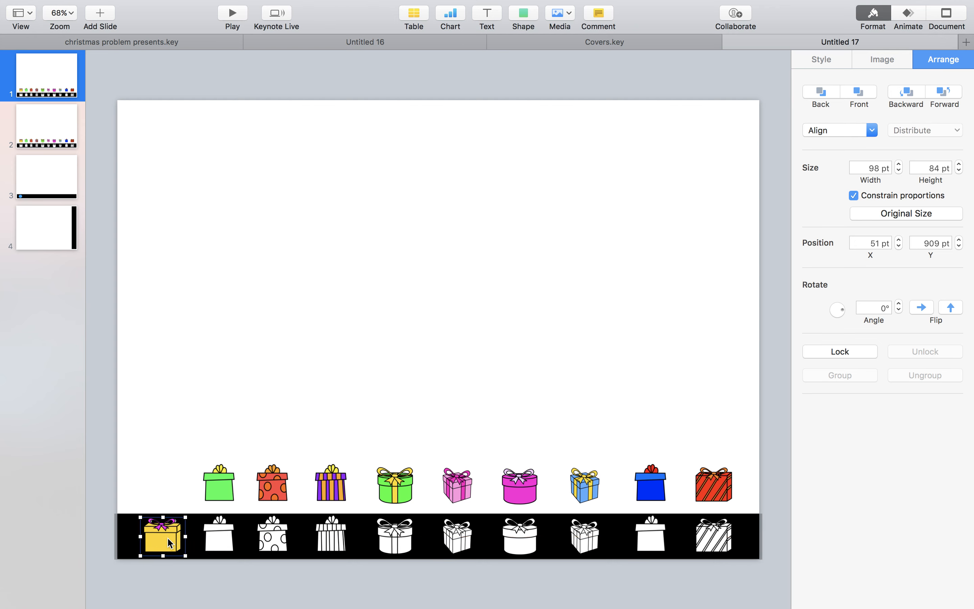
pyautogui.click(40, 116)
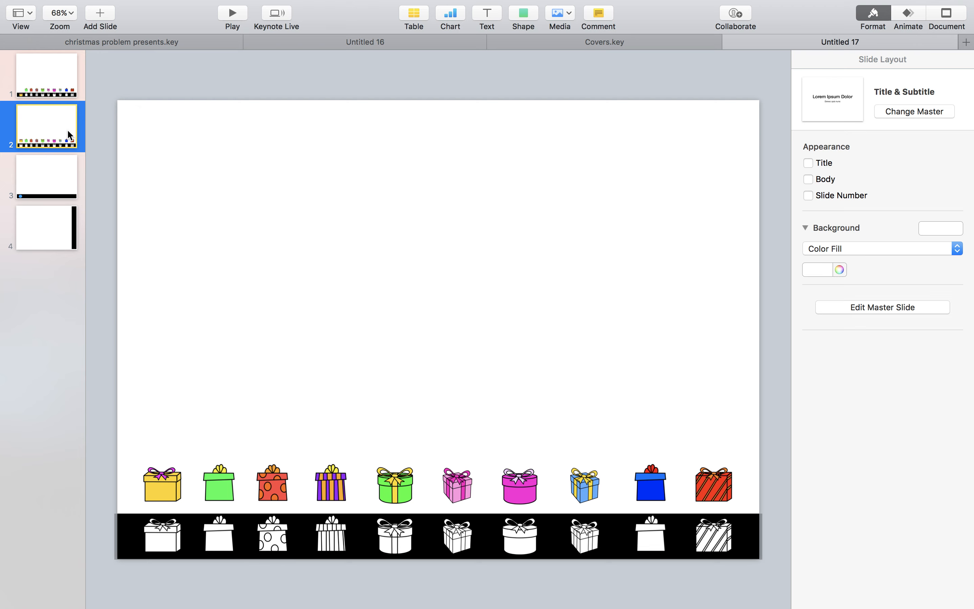
pyautogui.click(69, 95)
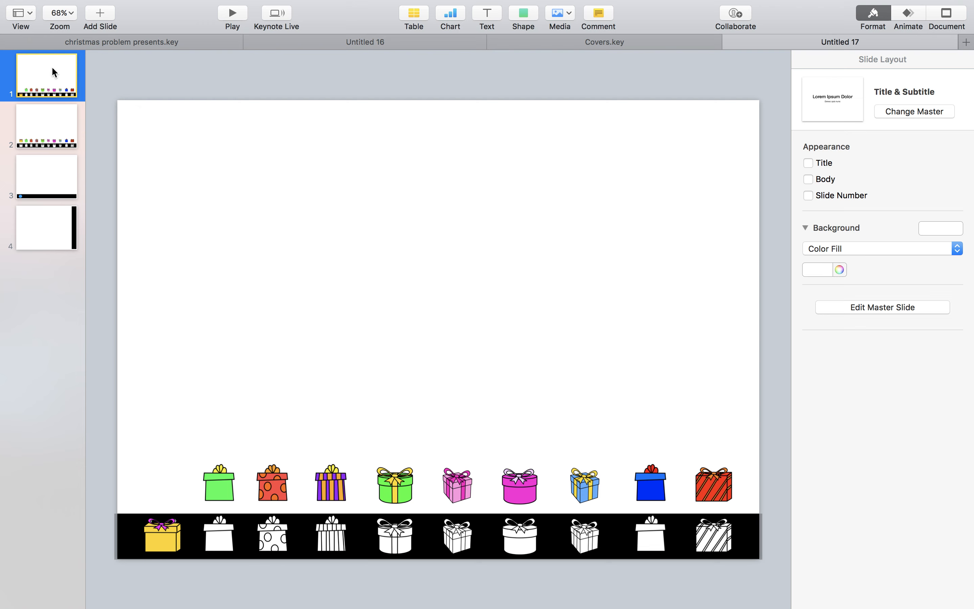
pyautogui.press('super+d')
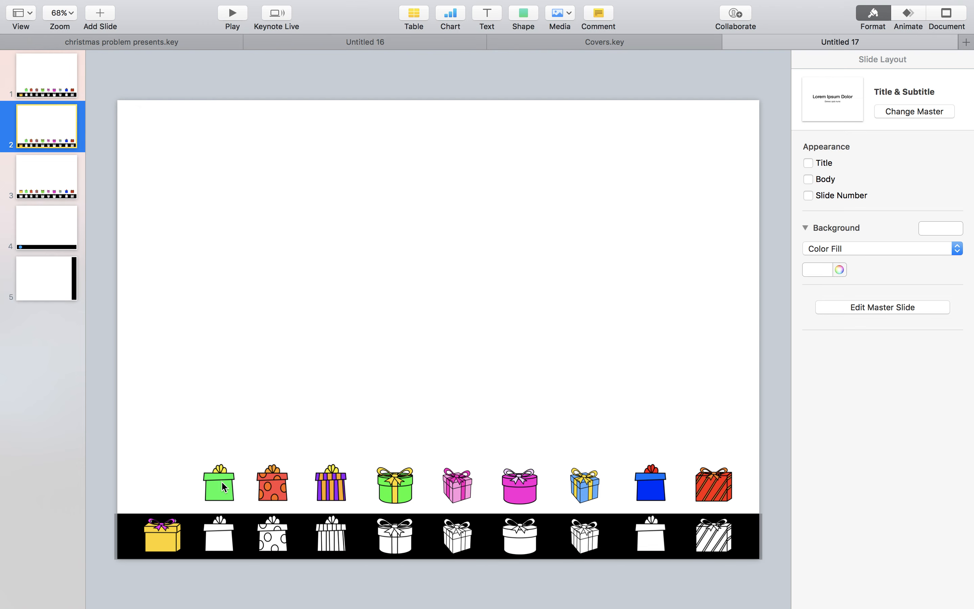
pyautogui.click(53, 190)
pyautogui.click(50, 133)
pyautogui.press('Delete')
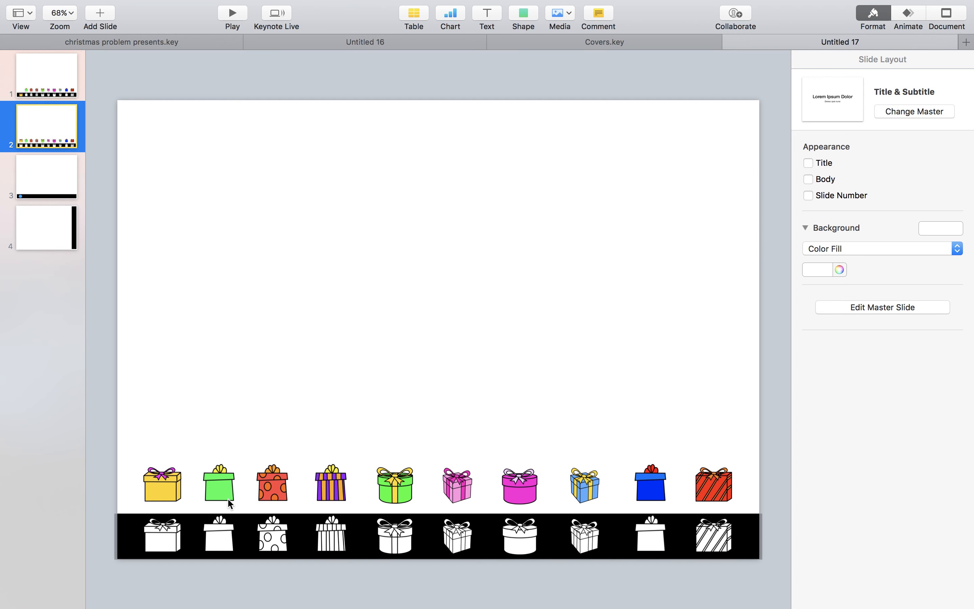
# Duplicate slide 2, which has all its color presents above the black bar, nine times
pyautogui.click(44, 134)
pyautogui.press('super+d')
pyautogui.press('super+d')
pyautogui.press('super+d')
pyautogui.press('super+d')
pyautogui.press('super+d')
pyautogui.press('super+d')
pyautogui.press('super+d')
pyautogui.press('super+d')
pyautogui.press('super+d')
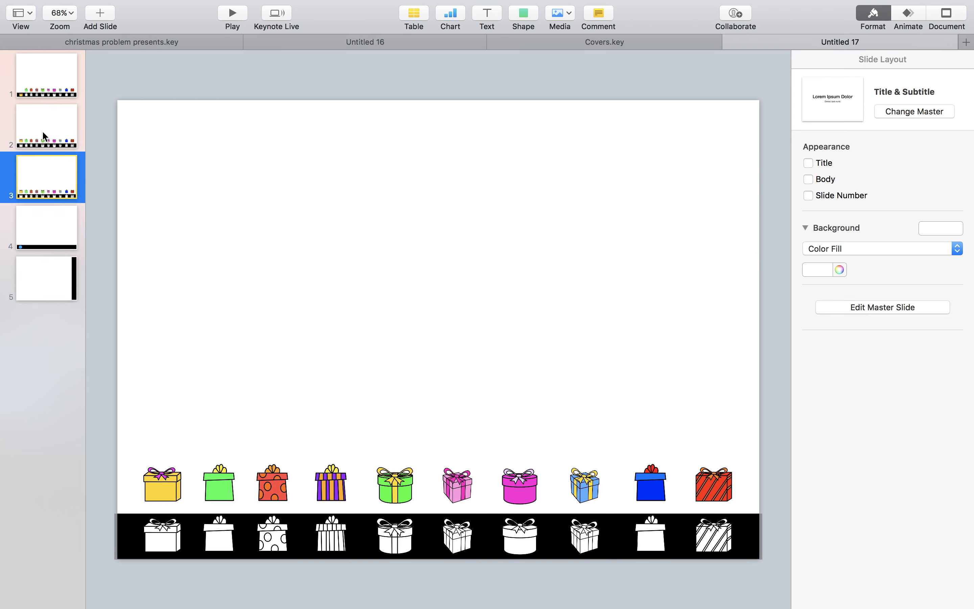
pyautogui.click(57, 75)
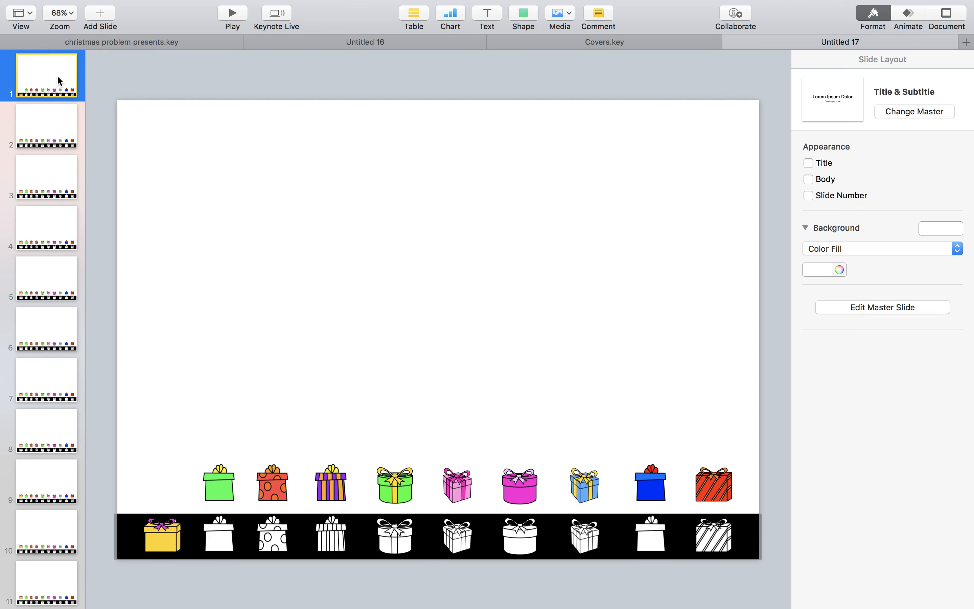
# Move the green present on slide 2, the red dotted one on slide 3 and the purple striped one on slide 4 onto their matching white outlines
pyautogui.click(45, 133)
pyautogui.moveTo(231, 485); pyautogui.dragTo(230, 537)
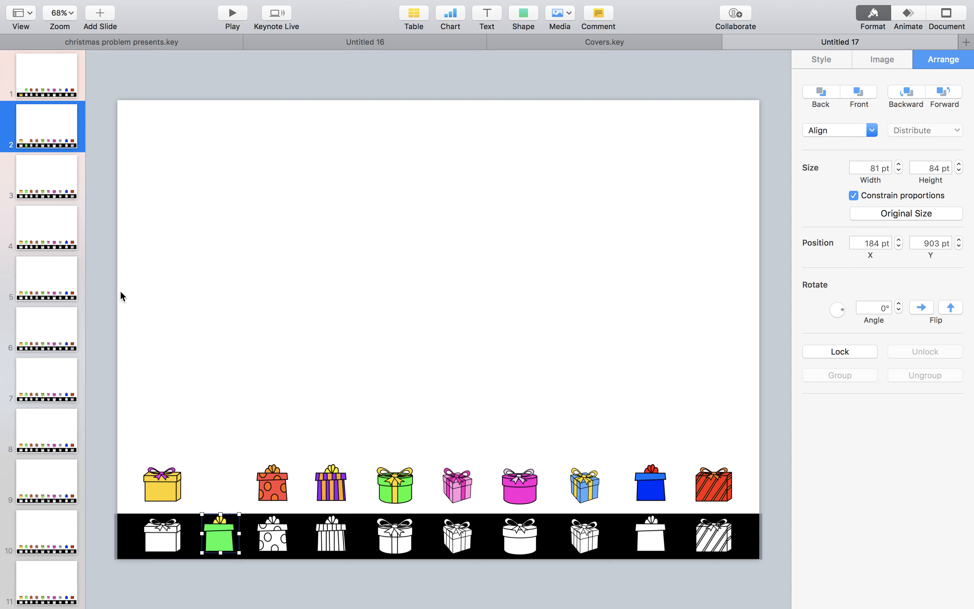
pyautogui.click(53, 181)
pyautogui.moveTo(270, 491); pyautogui.dragTo(271, 537)
pyautogui.click(65, 235)
pyautogui.moveTo(337, 486); pyautogui.dragTo(336, 540)
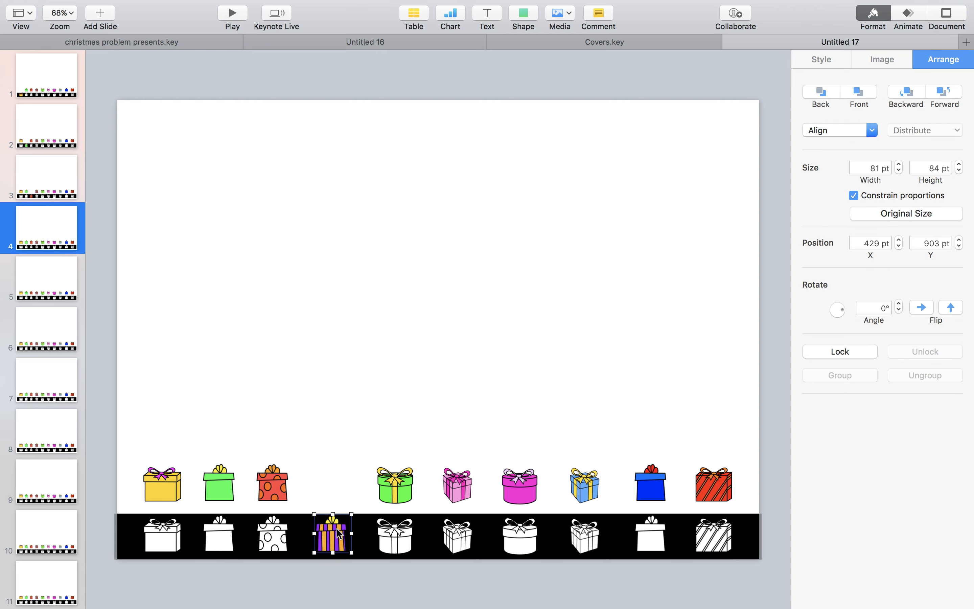
# Move the round green present on slide 5, the pink striped one on slide 6 and the round magenta one on slide 7 onto their outlines
pyautogui.click(56, 280)
pyautogui.moveTo(400, 488); pyautogui.dragTo(402, 539)
pyautogui.click(66, 342)
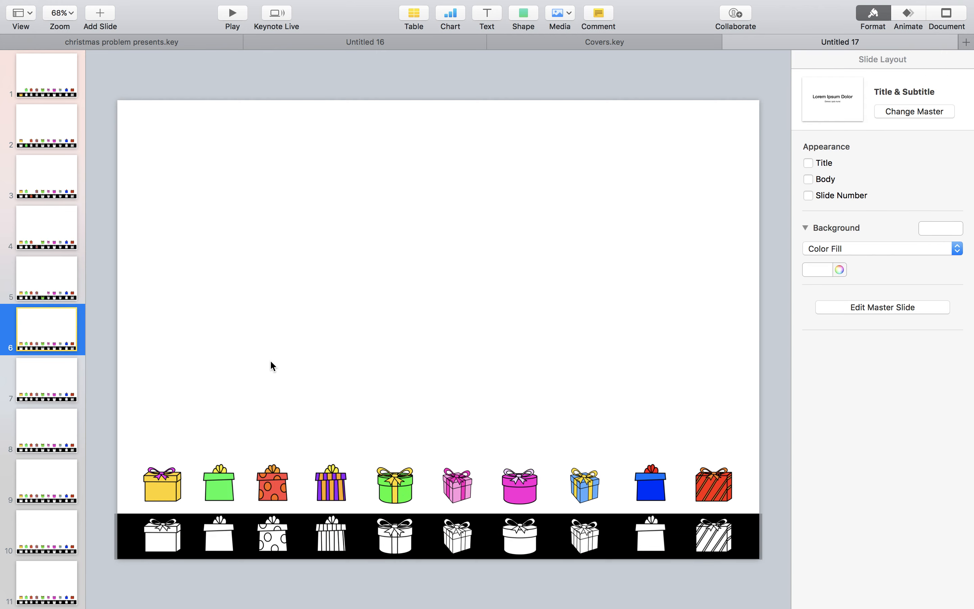
pyautogui.moveTo(470, 481); pyautogui.dragTo(469, 532)
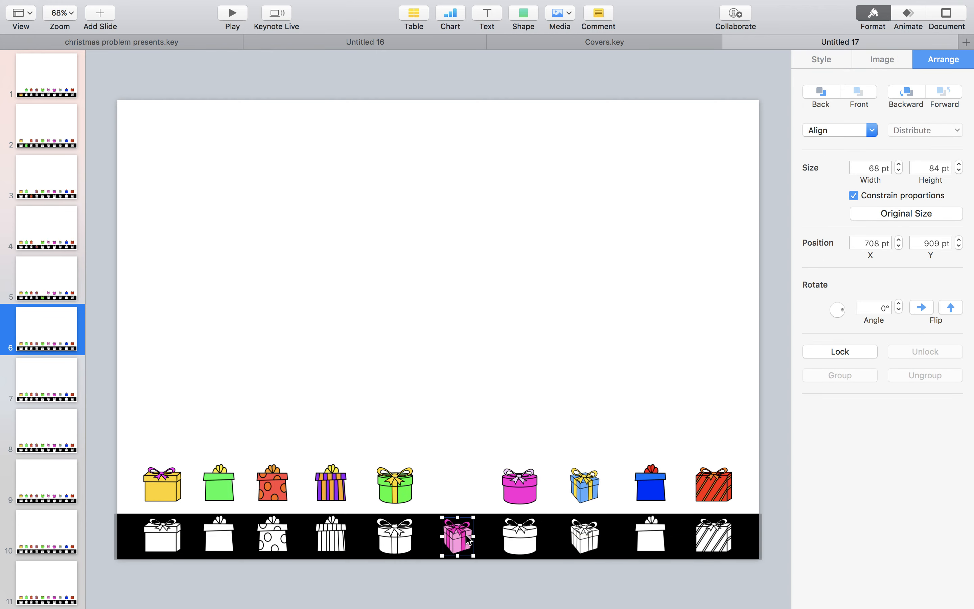
pyautogui.click(68, 389)
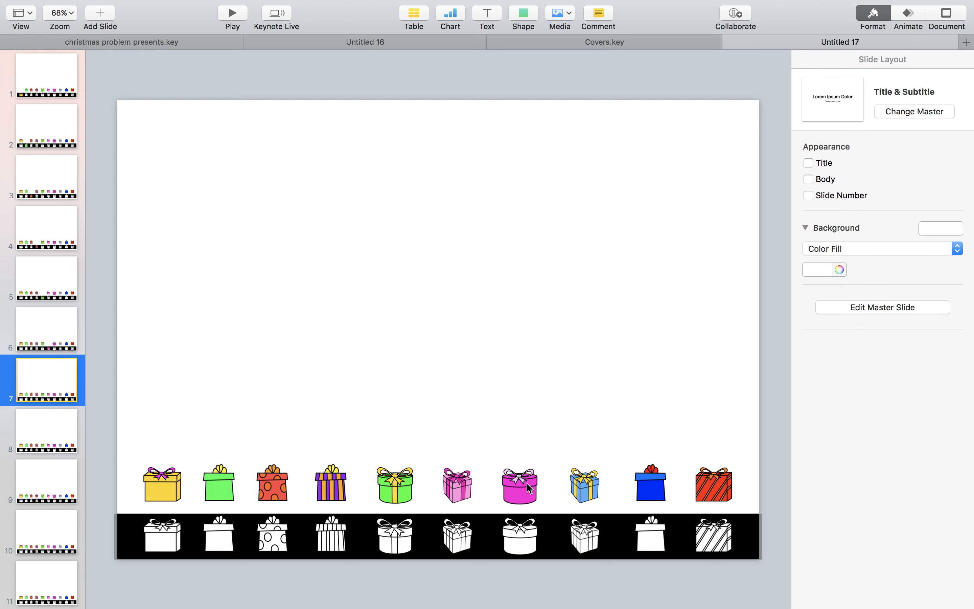
pyautogui.moveTo(528, 487); pyautogui.dragTo(527, 537)
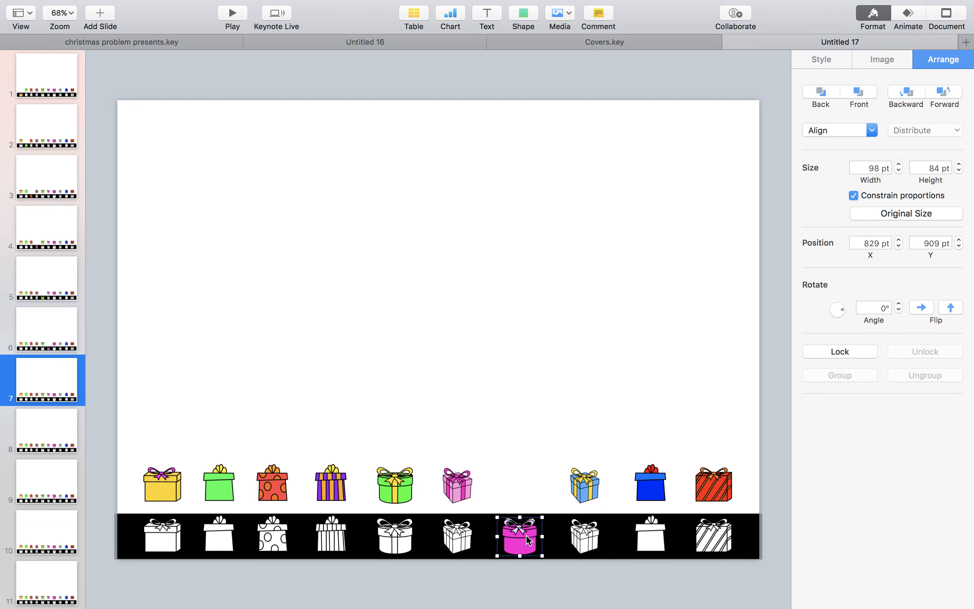
# Move the light blue present on slide 8, the dark blue one on slide 9 and the red striped one on slide 10 onto their outlines
pyautogui.click(30, 423)
pyautogui.moveTo(595, 485); pyautogui.dragTo(592, 536)
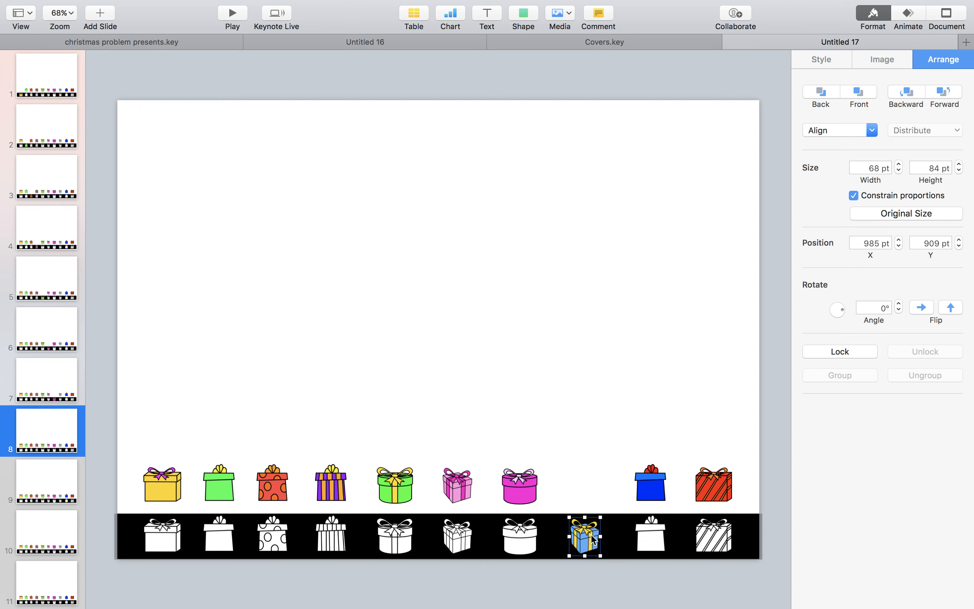
pyautogui.click(80, 478)
pyautogui.moveTo(650, 479); pyautogui.dragTo(651, 528)
pyautogui.click(52, 535)
pyautogui.moveTo(715, 489); pyautogui.dragTo(711, 539)
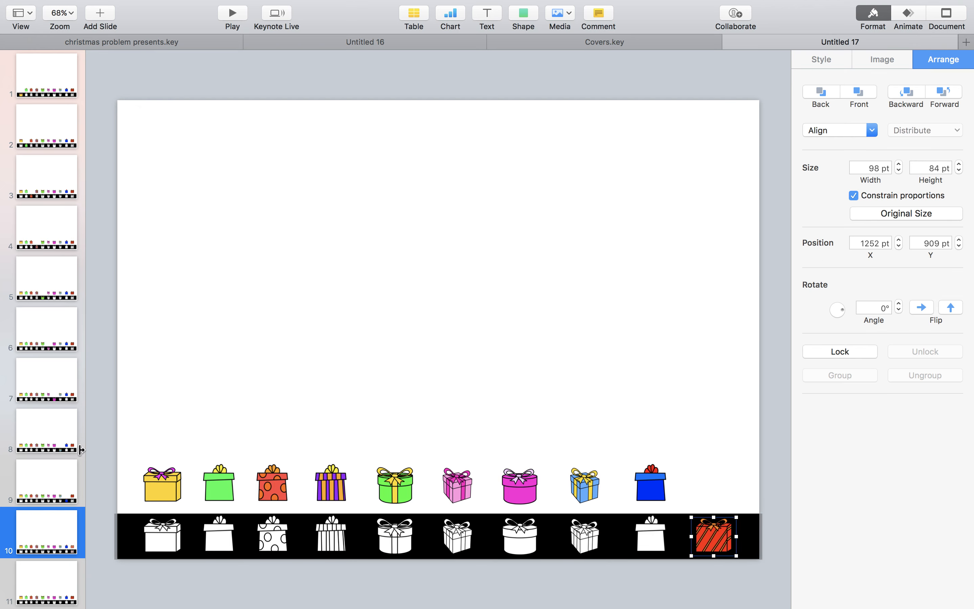
# Add a blank slide after slide 10
pyautogui.click(43, 546)
pyautogui.press('Return')
pyautogui.scroll(3, 70, 332)
# Go through slides 1 to 10 in order to check the placement of the colored present in the black bar
pyautogui.click(55, 78)
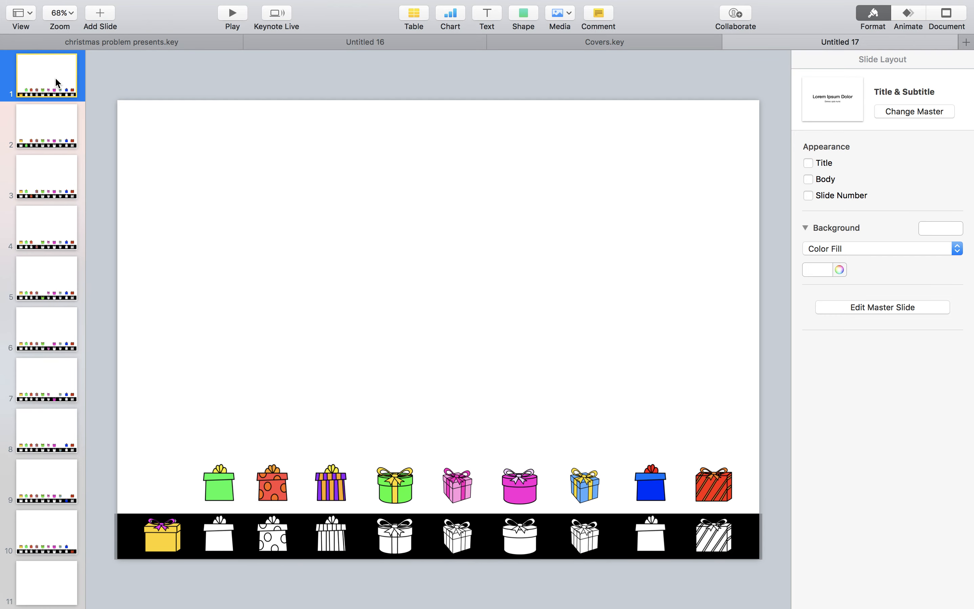
pyautogui.press('Down')
pyautogui.press('Down')
pyautogui.press('Down')
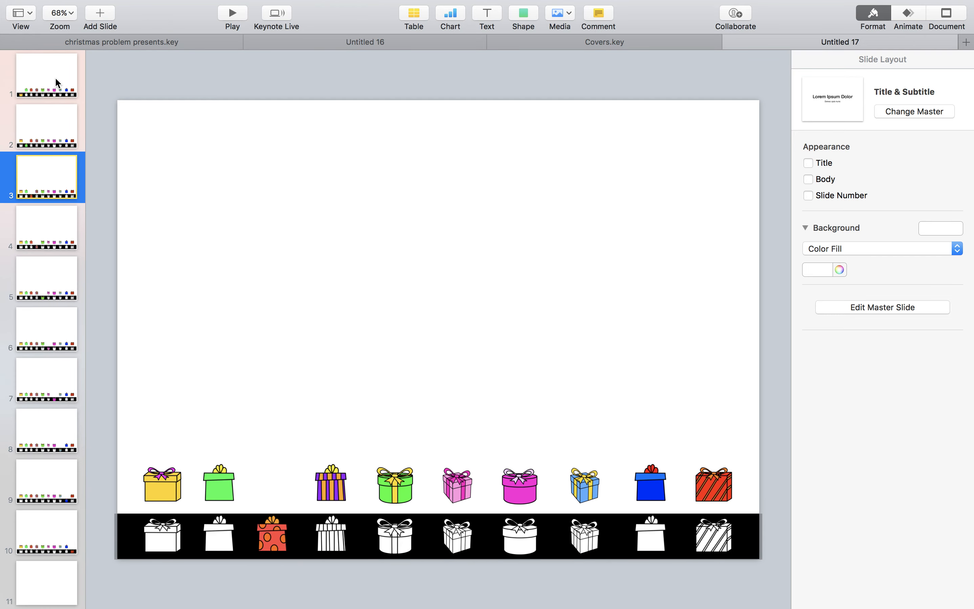
pyautogui.press('Down')
pyautogui.press('Down')
pyautogui.press('Down')
pyautogui.press('Down')
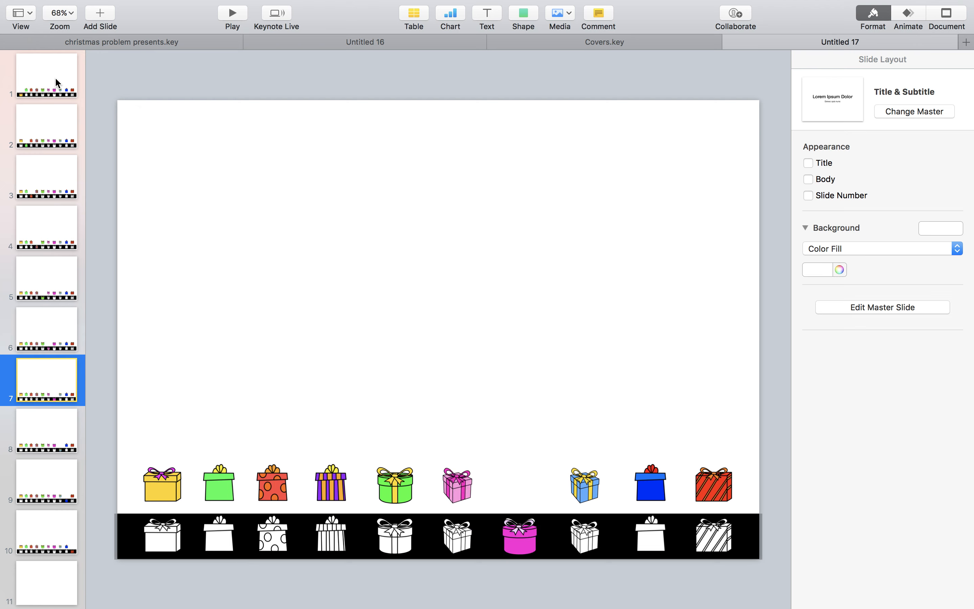
pyautogui.press('Down')
pyautogui.press('Down')
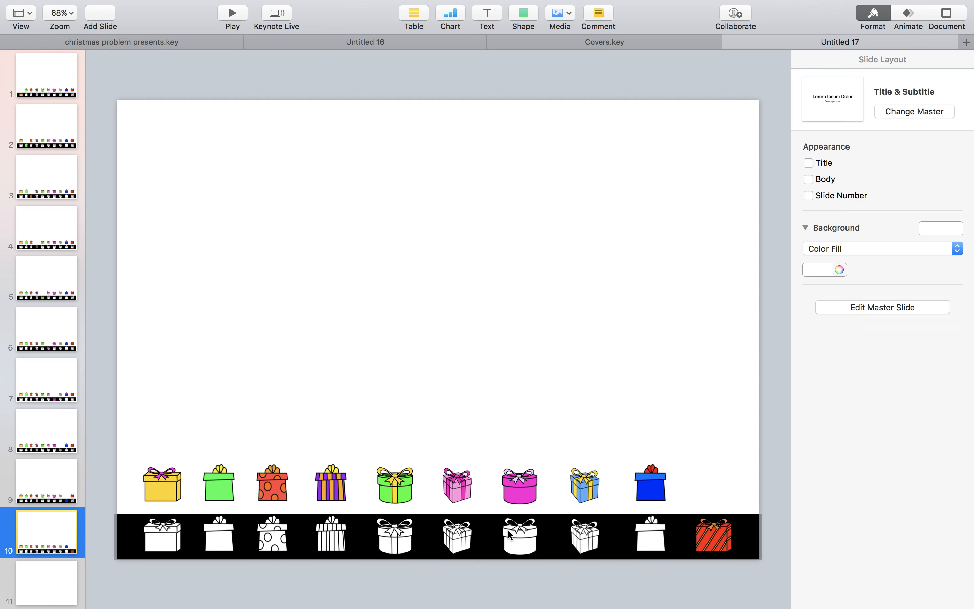
# Delete all color presents above the black bar on slides 10 and 9, keeping the ones in the bar
pyautogui.click(948, 39)
pyautogui.moveTo(763, 486); pyautogui.dragTo(125, 443)
pyautogui.click(125, 441)
pyautogui.click(46, 480)
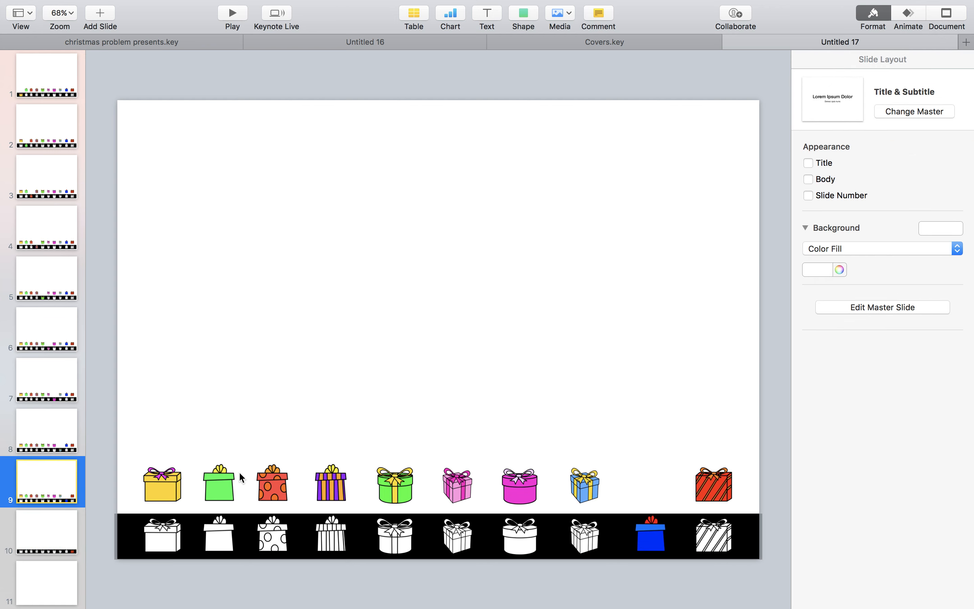
pyautogui.moveTo(777, 494); pyautogui.dragTo(115, 430)
pyautogui.click(115, 431)
# Delete all color presents above the black bar on slides 8 and 7, keeping the ones in the bar
pyautogui.click(47, 431)
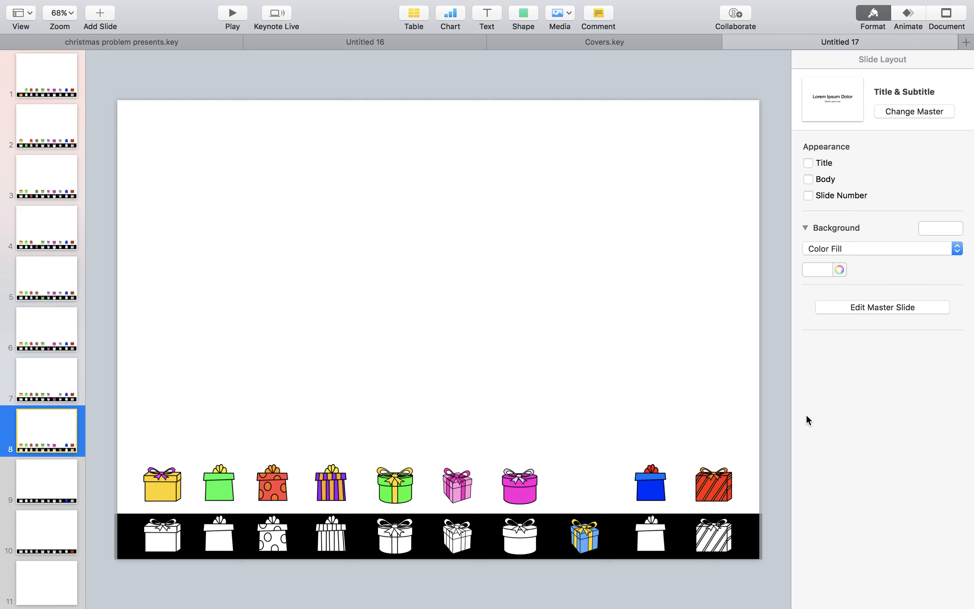
pyautogui.moveTo(776, 490); pyautogui.dragTo(151, 441)
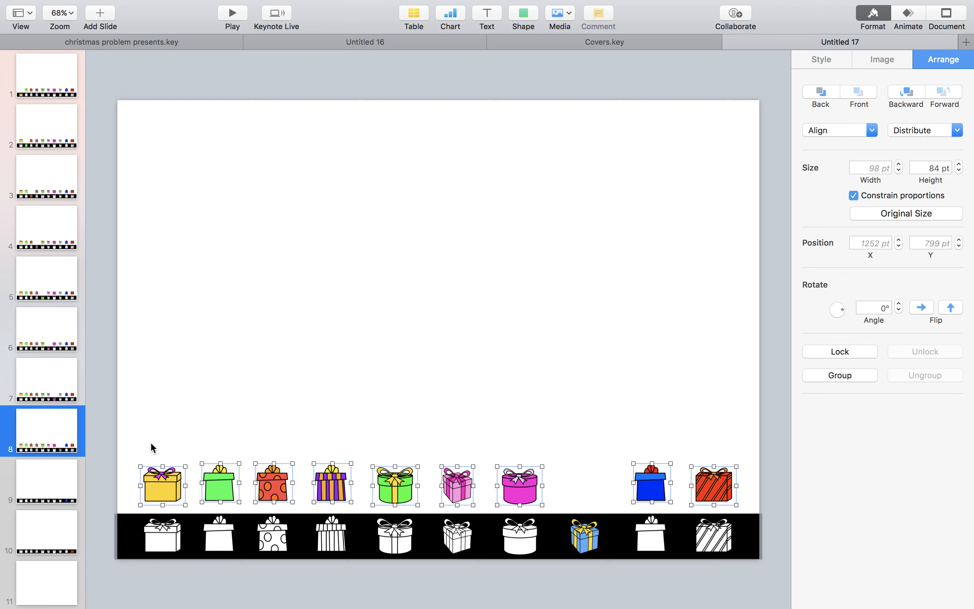
pyautogui.press('Delete')
pyautogui.click(62, 379)
pyautogui.moveTo(767, 502); pyautogui.dragTo(141, 435)
pyautogui.press('Delete')
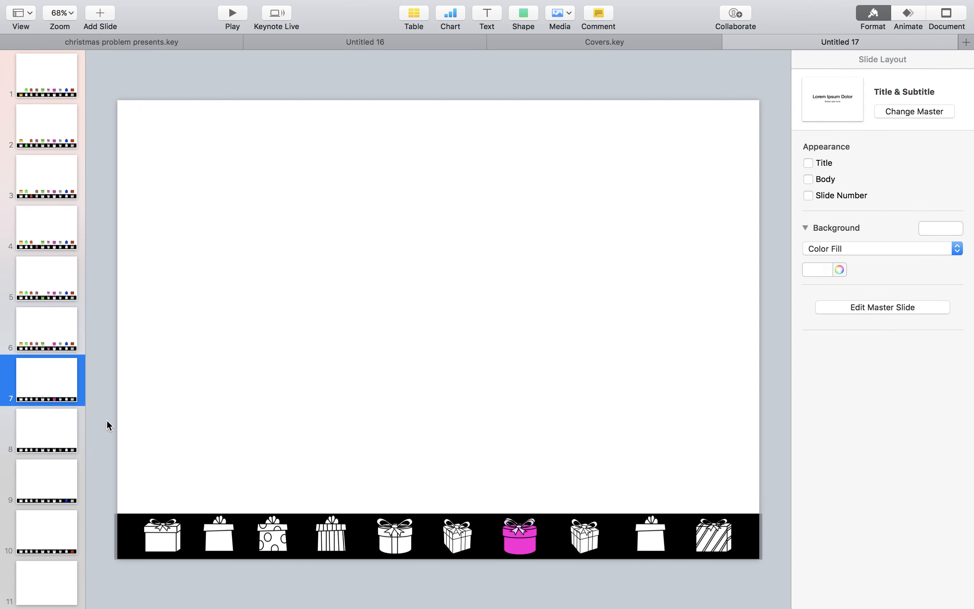
# Delete all color presents above the black bar on slides 6 and 5, keeping the ones in the bar
pyautogui.click(64, 320)
pyautogui.moveTo(764, 491); pyautogui.dragTo(139, 454)
pyautogui.press('Delete')
pyautogui.click(68, 277)
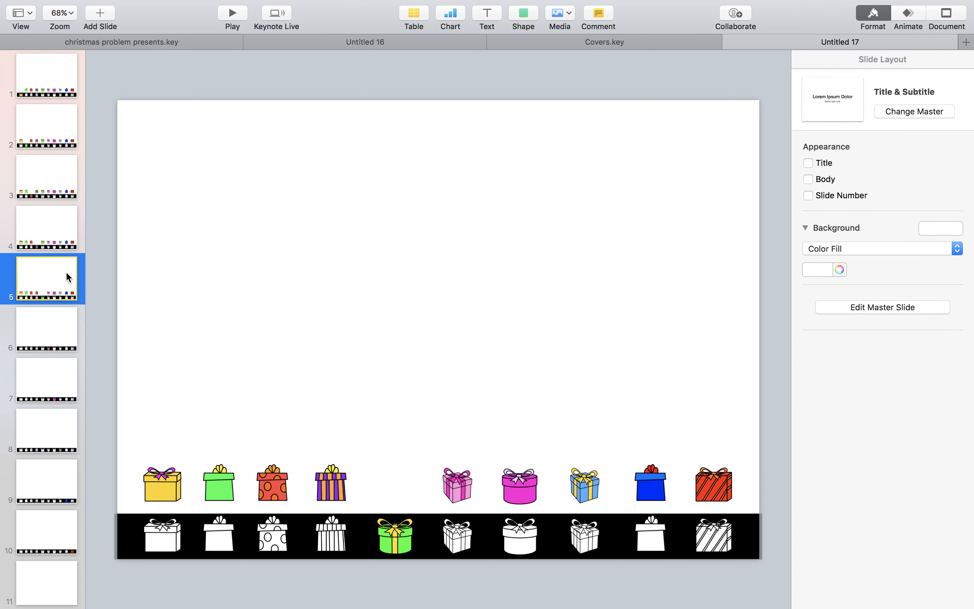
pyautogui.moveTo(778, 486); pyautogui.dragTo(169, 421)
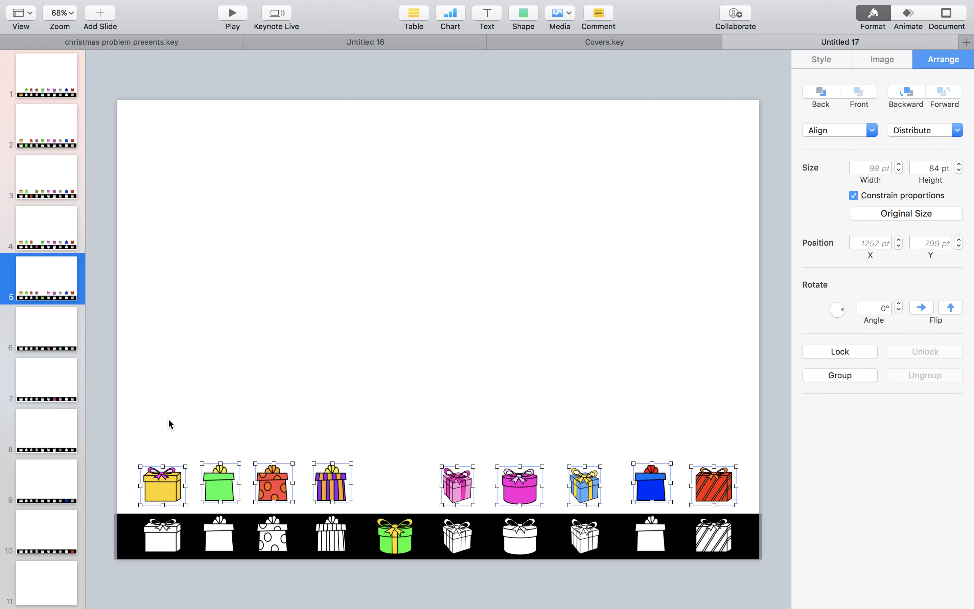
pyautogui.press('Delete')
# Delete all color presents above the black bar on slides 4 and 3, keeping the ones in the bar
pyautogui.click(39, 227)
pyautogui.moveTo(761, 508); pyautogui.dragTo(157, 421)
pyautogui.press('Delete')
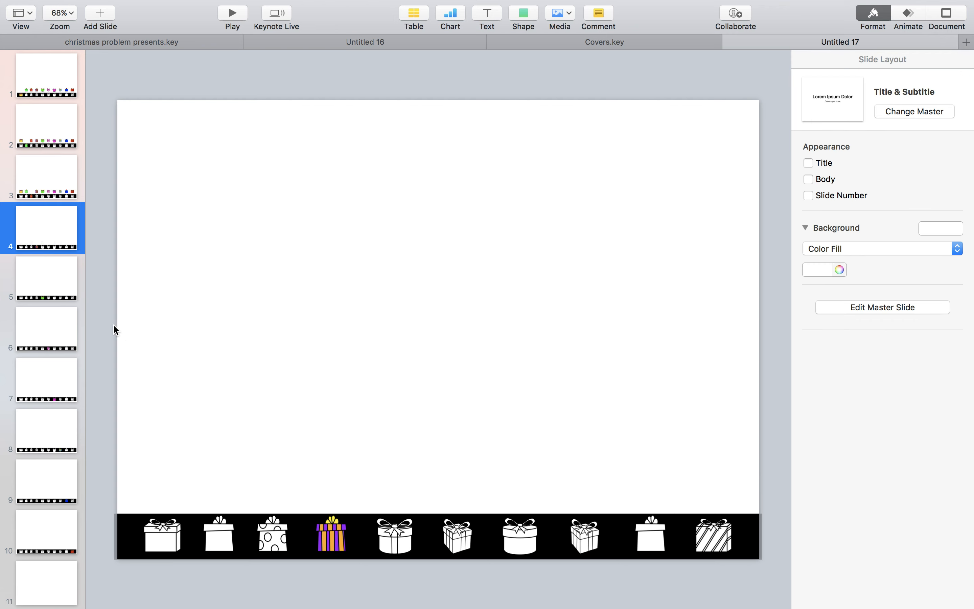
pyautogui.click(44, 177)
pyautogui.moveTo(749, 483); pyautogui.dragTo(146, 353)
pyautogui.press('Delete')
# Delete all color presents above the black bar on slides 2 and 1, keeping the ones in the bar
pyautogui.click(56, 121)
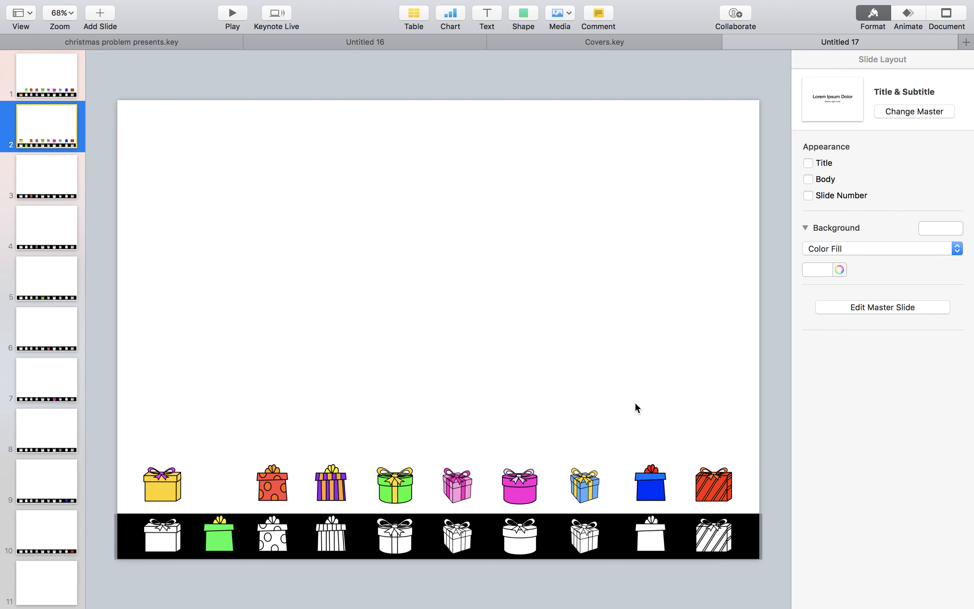
pyautogui.moveTo(775, 492); pyautogui.dragTo(171, 364)
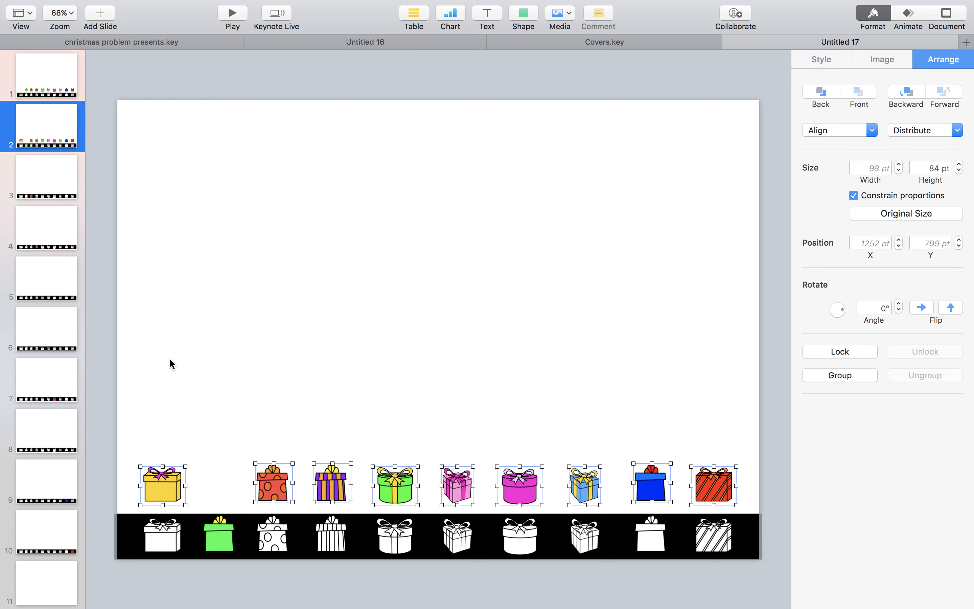
pyautogui.press('Delete')
pyautogui.click(21, 94)
pyautogui.moveTo(758, 483); pyautogui.dragTo(212, 402)
pyautogui.press('Delete')
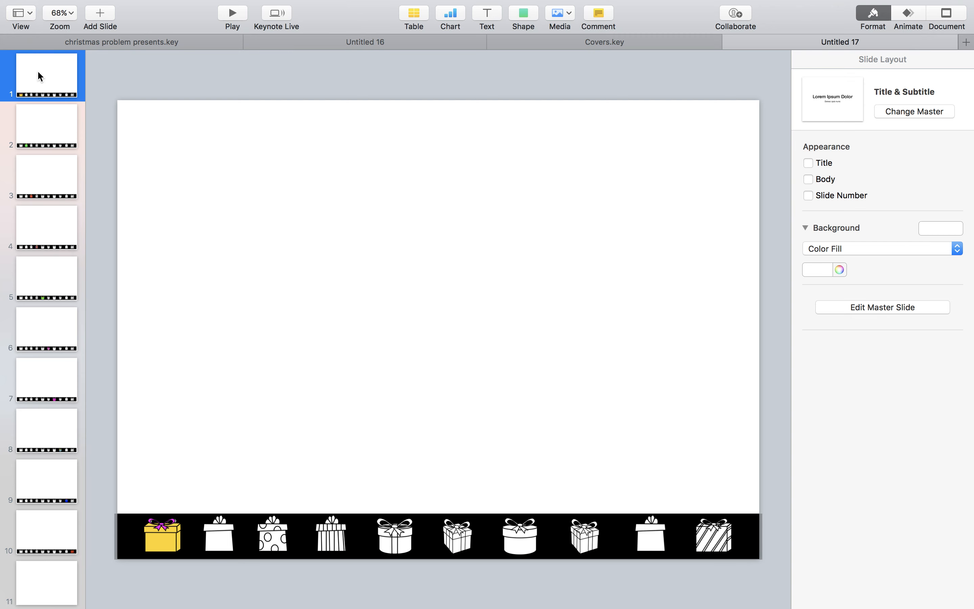
# Go through slides 1 to 10 in order to check that only the presents in the bar remain
pyautogui.press('Down')
pyautogui.press('Down')
pyautogui.press('Down')
pyautogui.press('Down')
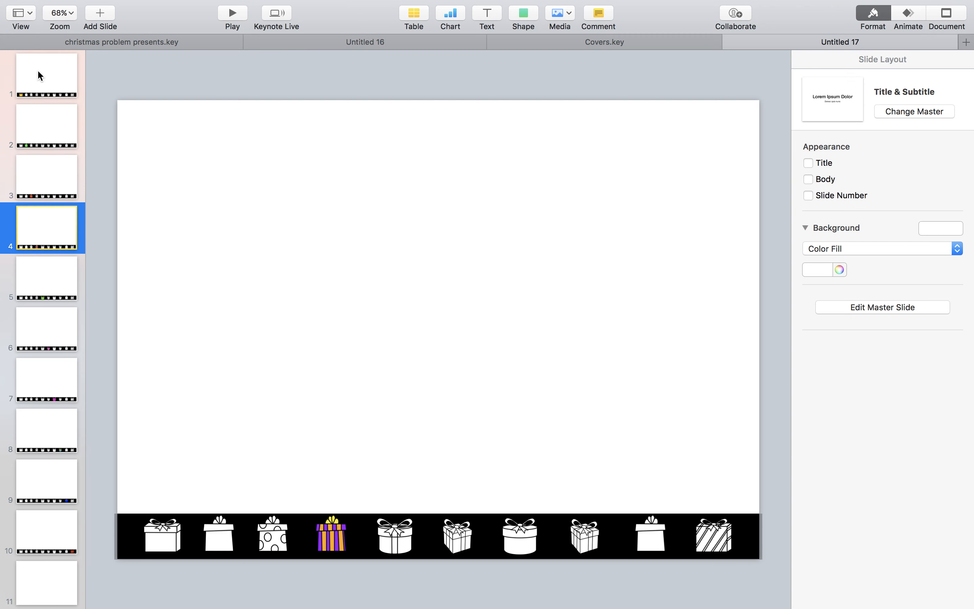
pyautogui.press('Down')
pyautogui.press('Down')
pyautogui.press('Down')
pyautogui.press('Down')
pyautogui.press('Down')
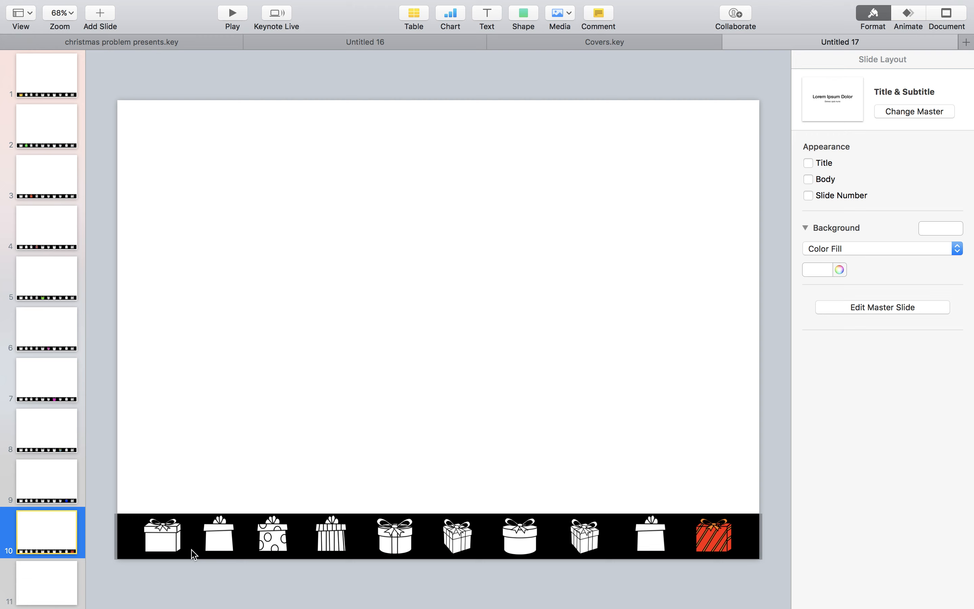
# Duplicate slide 12, which holds all ten color presents above the bar, about a dozen times
pyautogui.scroll(-5, 52, 579)
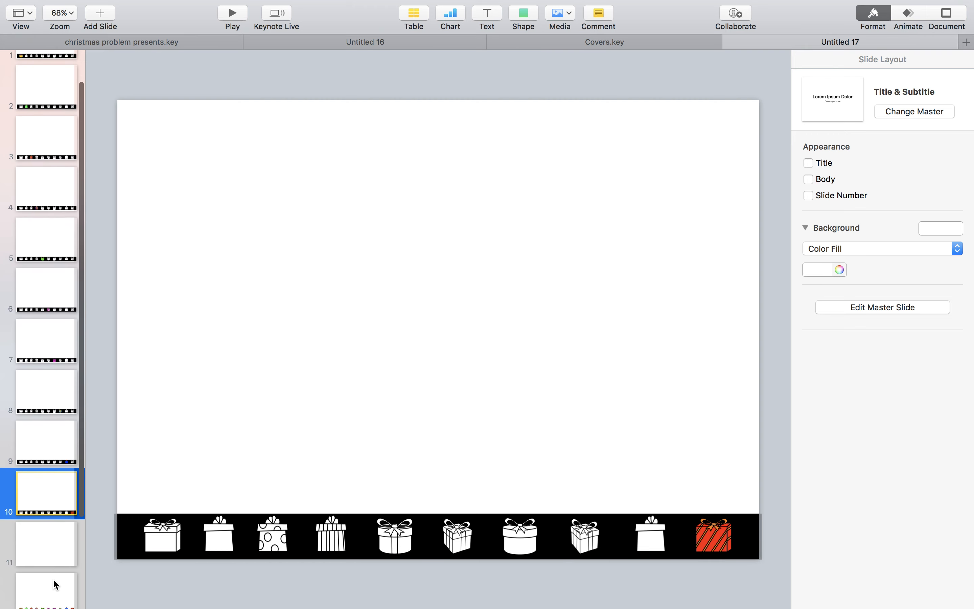
pyautogui.click(54, 534)
pyautogui.scroll(-2, 54, 533)
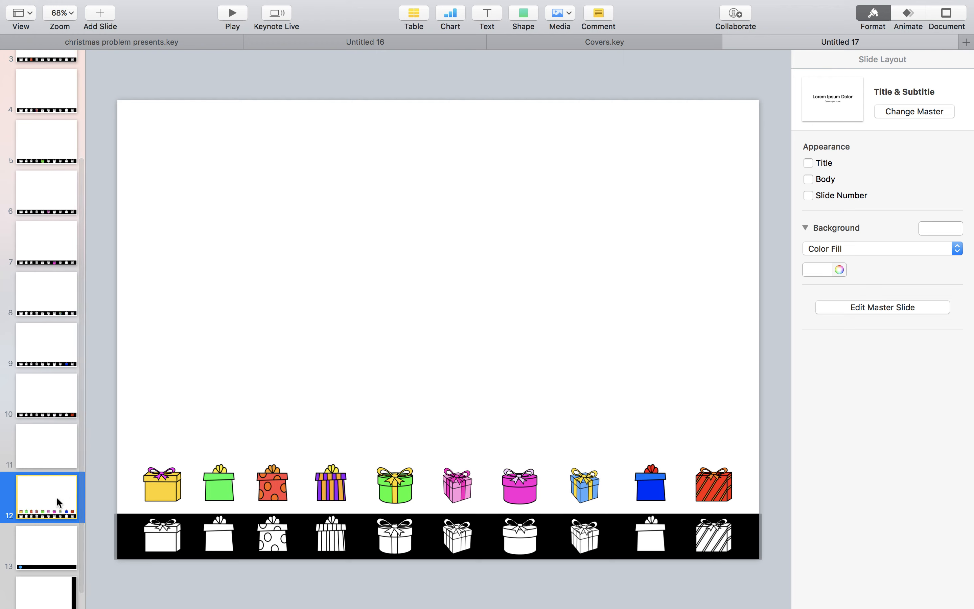
pyautogui.press('super+d')
pyautogui.press('super+d')
pyautogui.press('super+d')
pyautogui.press('super+d')
pyautogui.press('super+d')
pyautogui.press('super+d')
pyautogui.press('super+d')
pyautogui.press('super+d')
pyautogui.press('super+d')
pyautogui.press('super+d')
pyautogui.press('super+d')
pyautogui.press('super+d')
pyautogui.press('super+d')
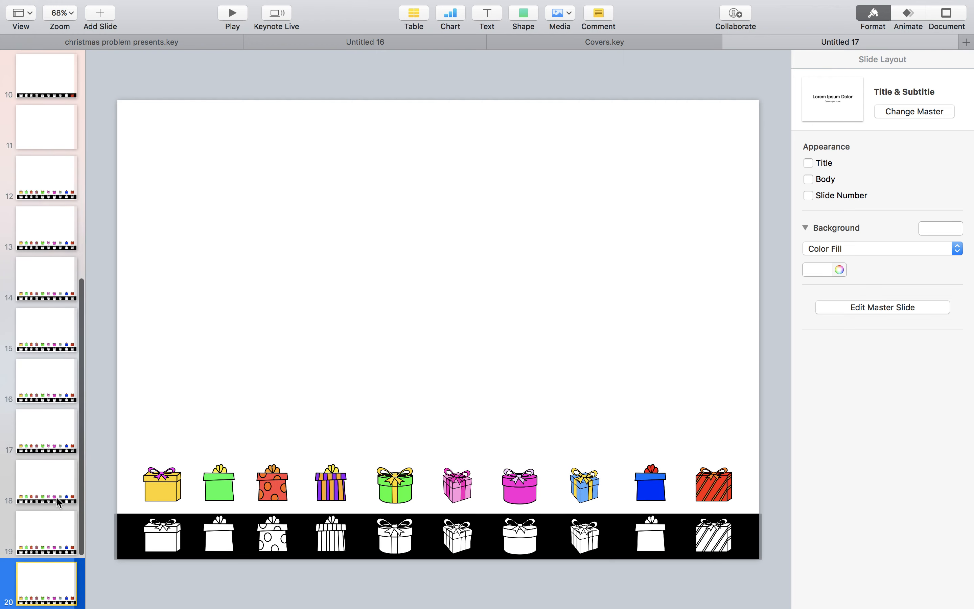
# On slide 12, move the yellow present down onto its white outline in the black bar
pyautogui.scroll(10, 69, 558)
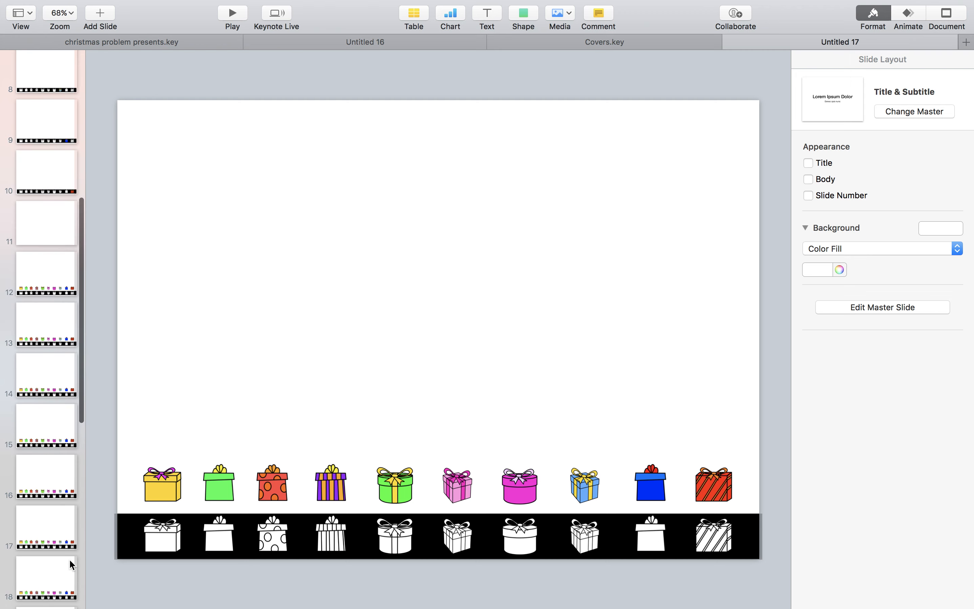
pyautogui.click(59, 388)
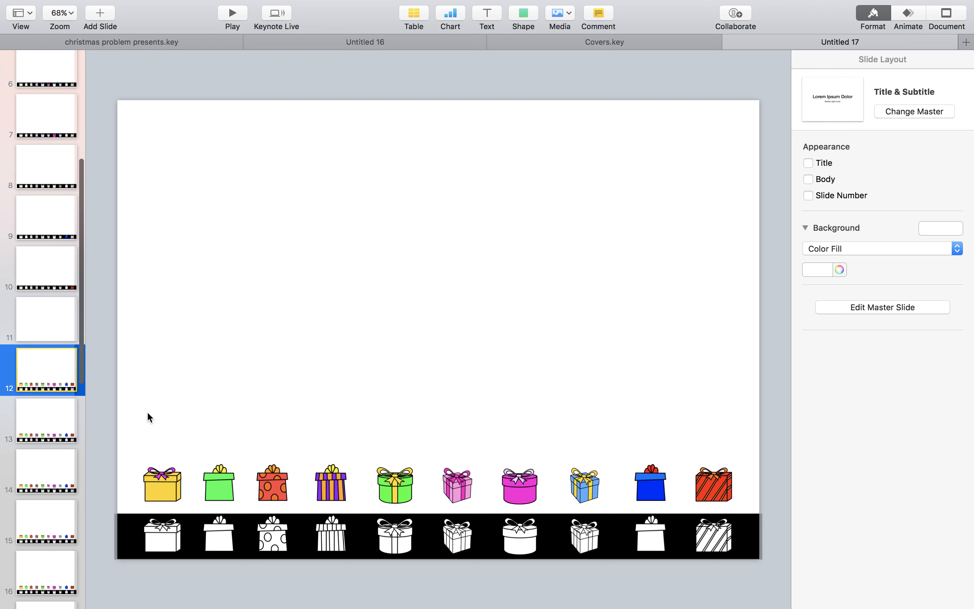
pyautogui.moveTo(180, 490); pyautogui.dragTo(171, 539)
# Delete all the duplicate slides with the full row of color presents that follow slide 12
pyautogui.scroll(-10, 57, 419)
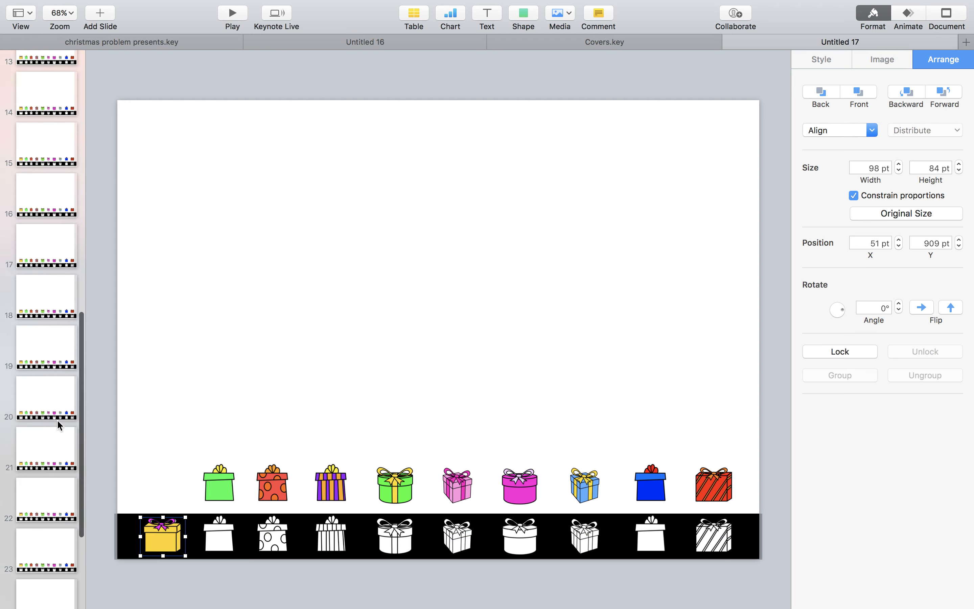
pyautogui.click(58, 546)
pyautogui.keyDown('shift'); pyautogui.click(59, 508); pyautogui.keyUp('shift')
pyautogui.keyDown('super'); pyautogui.click(61, 402); pyautogui.keyUp('super')
pyautogui.keyDown('super'); pyautogui.click(61, 351); pyautogui.keyUp('super')
pyautogui.keyDown('super'); pyautogui.click(64, 304); pyautogui.keyUp('super')
pyautogui.keyDown('super'); pyautogui.click(62, 255); pyautogui.keyUp('super')
pyautogui.keyDown('super'); pyautogui.click(62, 204); pyautogui.keyUp('super')
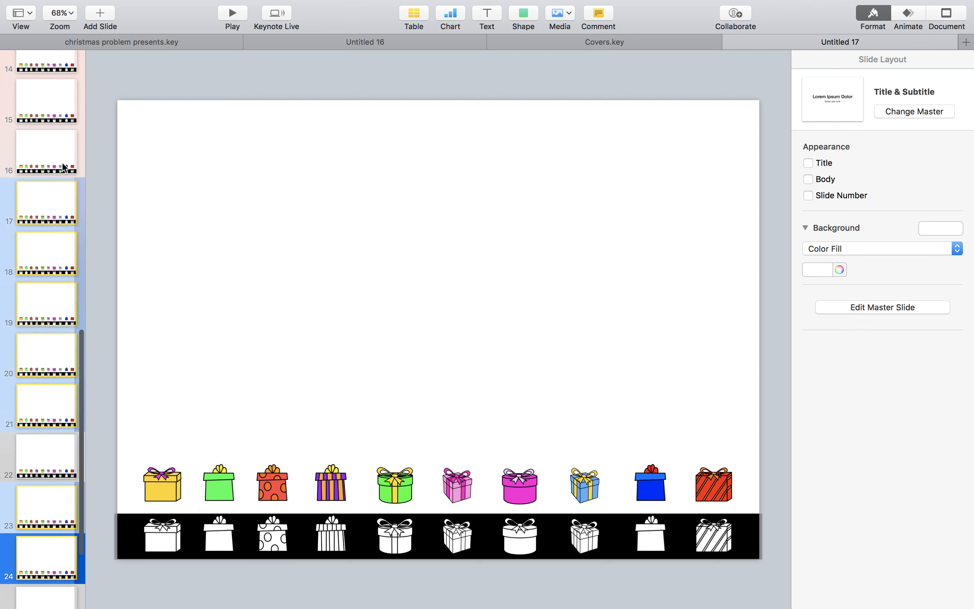
pyautogui.keyDown('super'); pyautogui.click(62, 161); pyautogui.keyUp('super')
pyautogui.keyDown('super'); pyautogui.click(62, 108); pyautogui.keyUp('super')
pyautogui.press('Delete')
pyautogui.keyDown('super'); pyautogui.click(52, 427); pyautogui.keyUp('super')
pyautogui.keyDown('super'); pyautogui.click(50, 389); pyautogui.keyUp('super')
pyautogui.keyDown('super'); pyautogui.click(49, 334); pyautogui.keyUp('super')
pyautogui.press('Delete')
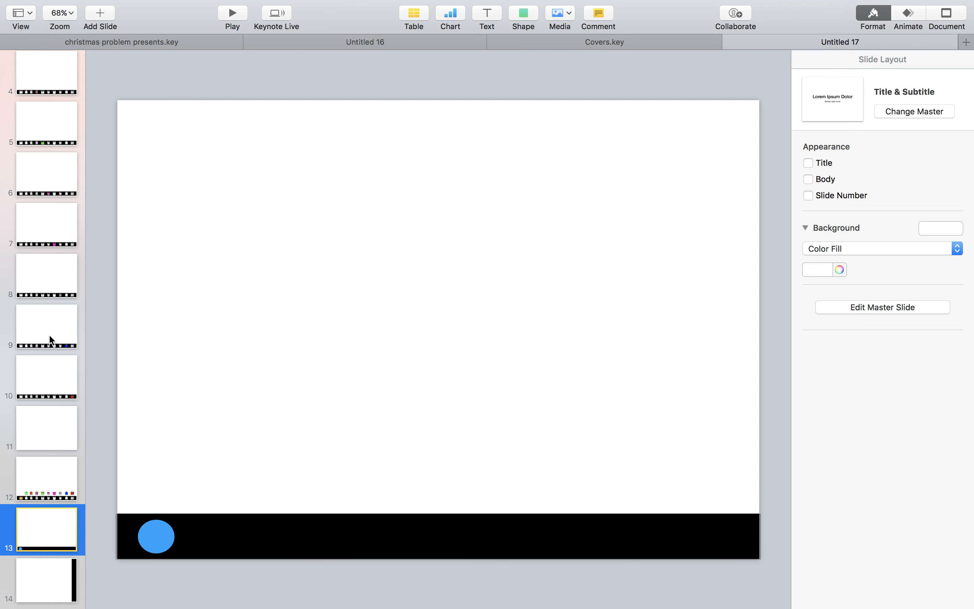
# Duplicate slide 12 and move the plain green present into the bar, then duplicate slide 13 and move the dotted red present into it
pyautogui.click(43, 464)
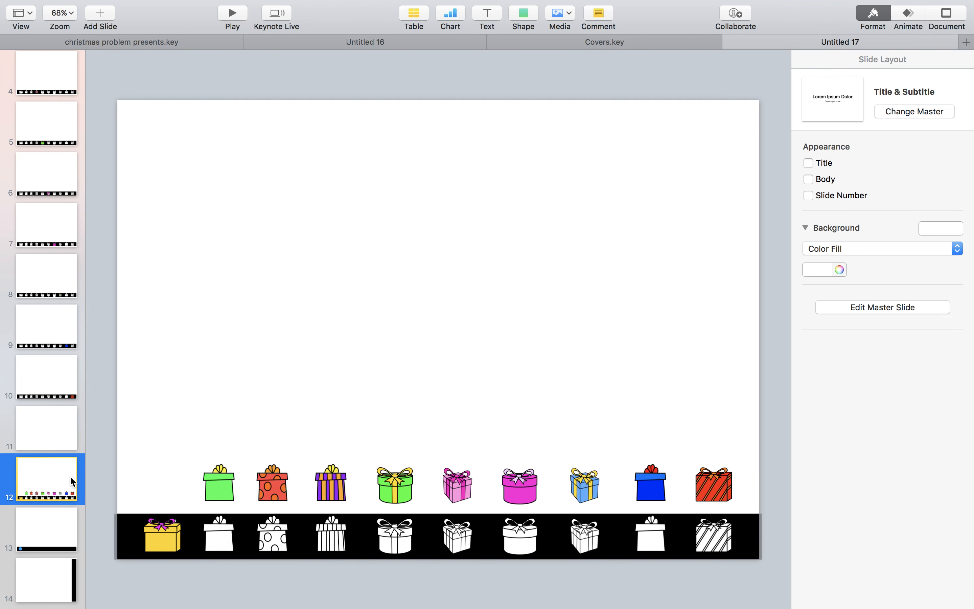
pyautogui.press('super+d')
pyautogui.scroll(-2, 70, 475)
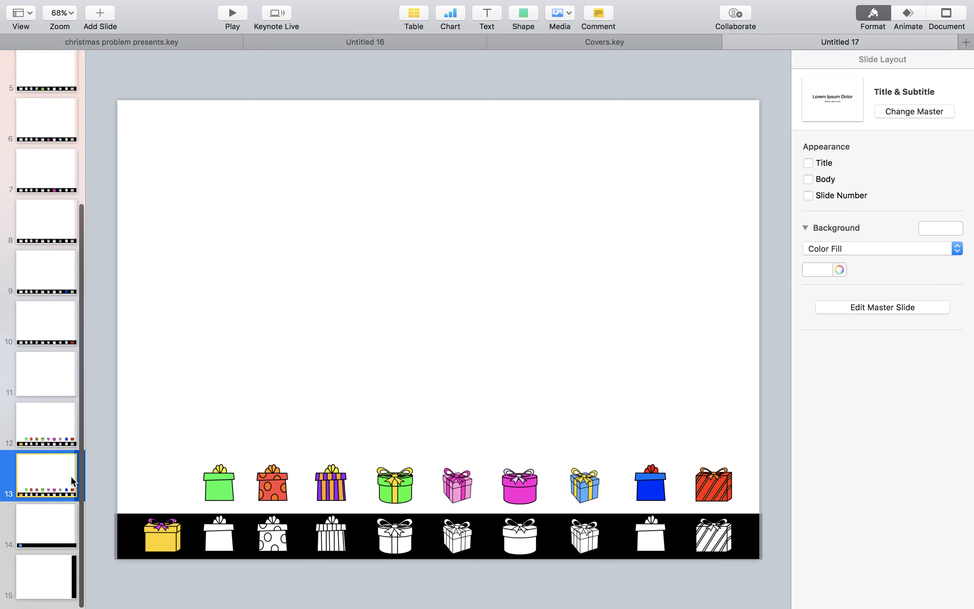
pyautogui.moveTo(214, 493); pyautogui.dragTo(214, 543)
pyautogui.click(45, 475)
pyautogui.press('super+d')
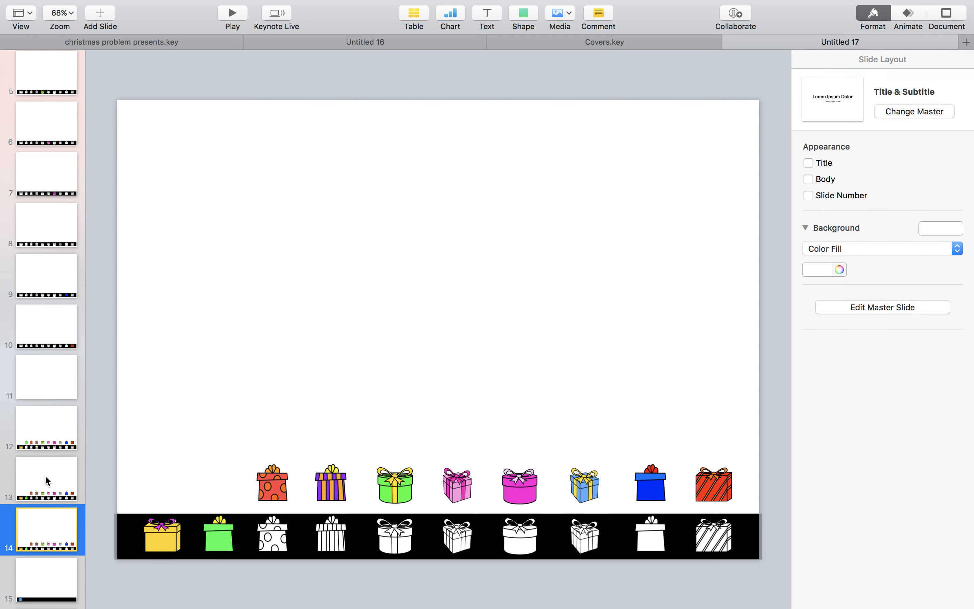
pyautogui.moveTo(279, 489); pyautogui.dragTo(279, 542)
# Duplicate slide 14 and move the purple-striped present into the bar, then duplicate slide 15 and move the round green present into it
pyautogui.click(63, 533)
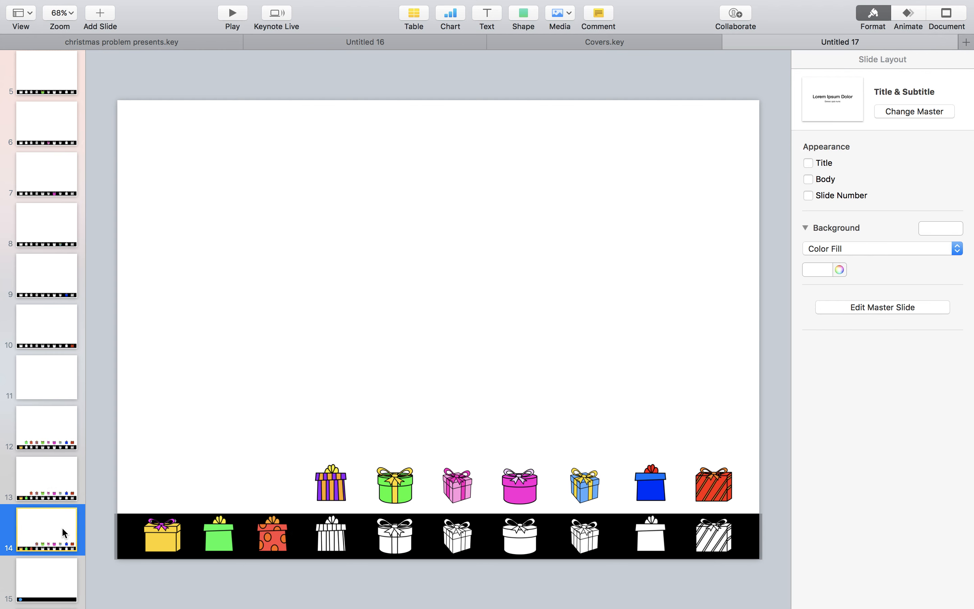
pyautogui.press('super+d')
pyautogui.moveTo(329, 487); pyautogui.dragTo(332, 537)
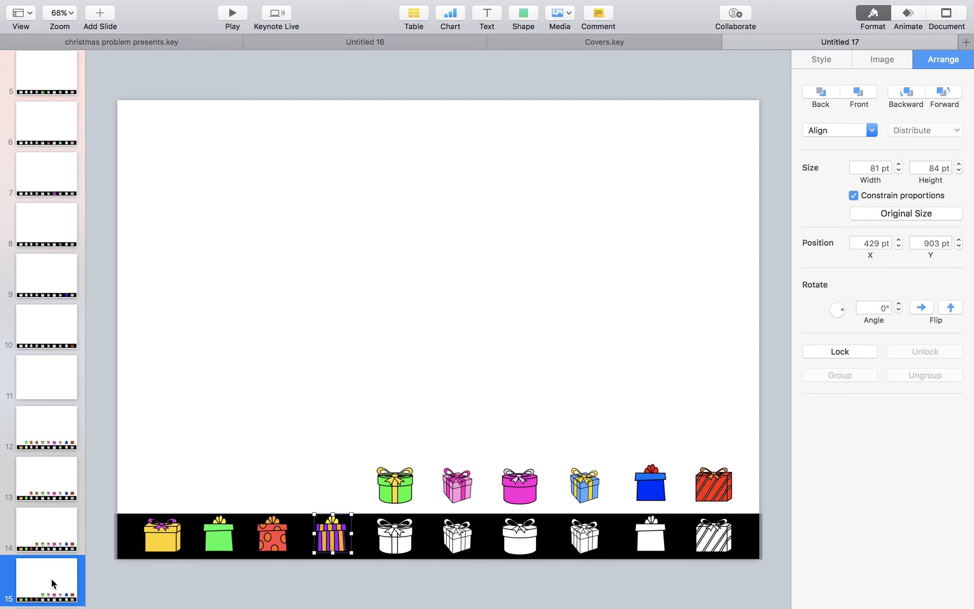
pyautogui.scroll(-2, 51, 578)
pyautogui.scroll(-3, 51, 577)
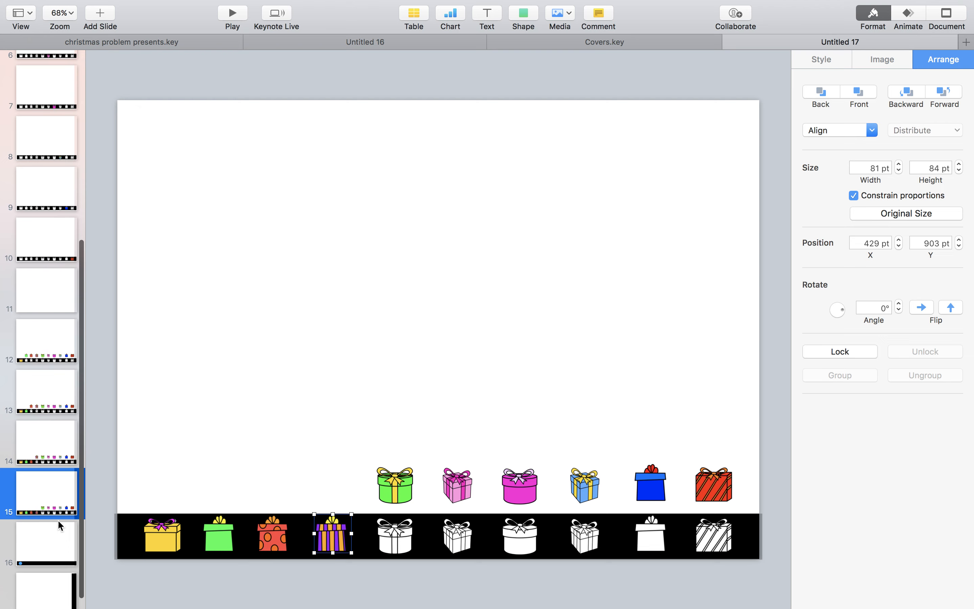
pyautogui.click(58, 520)
pyautogui.press('super+d')
pyautogui.moveTo(397, 487); pyautogui.dragTo(397, 539)
# Duplicate slide 16 and move the light pink present into the bar, then duplicate slide 17 and move the round magenta present into it
pyautogui.click(70, 546)
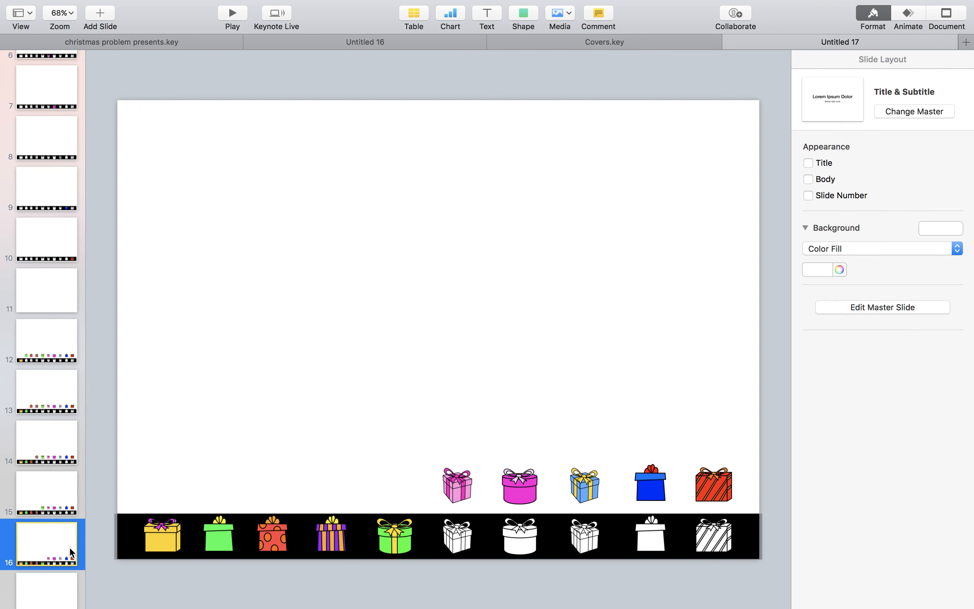
pyautogui.press('super+d')
pyautogui.moveTo(446, 487); pyautogui.dragTo(447, 538)
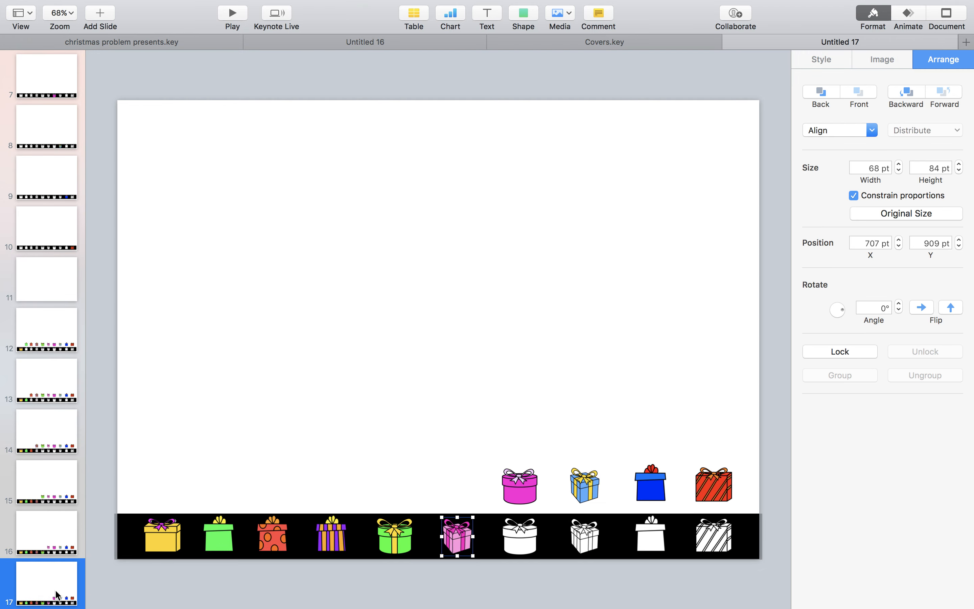
pyautogui.scroll(-3, 57, 594)
pyautogui.click(60, 535)
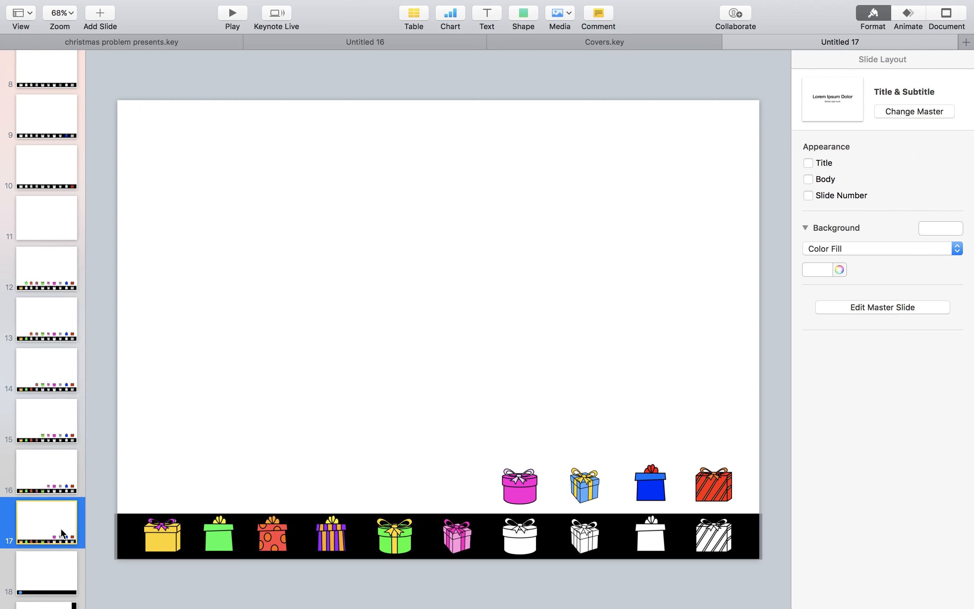
pyautogui.press('super+d')
pyautogui.moveTo(526, 491); pyautogui.dragTo(529, 544)
# Duplicate slide 18 and move the light blue present into the bar, then duplicate slide 19 and move the dark blue present into it
pyautogui.scroll(-2, 45, 574)
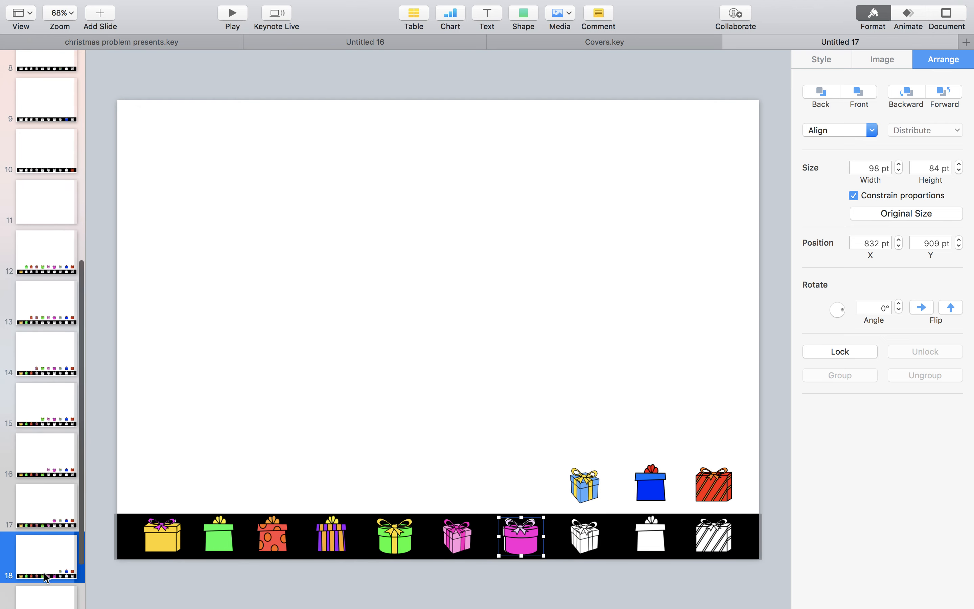
pyautogui.click(52, 534)
pyautogui.press('super+d')
pyautogui.moveTo(587, 492); pyautogui.dragTo(588, 541)
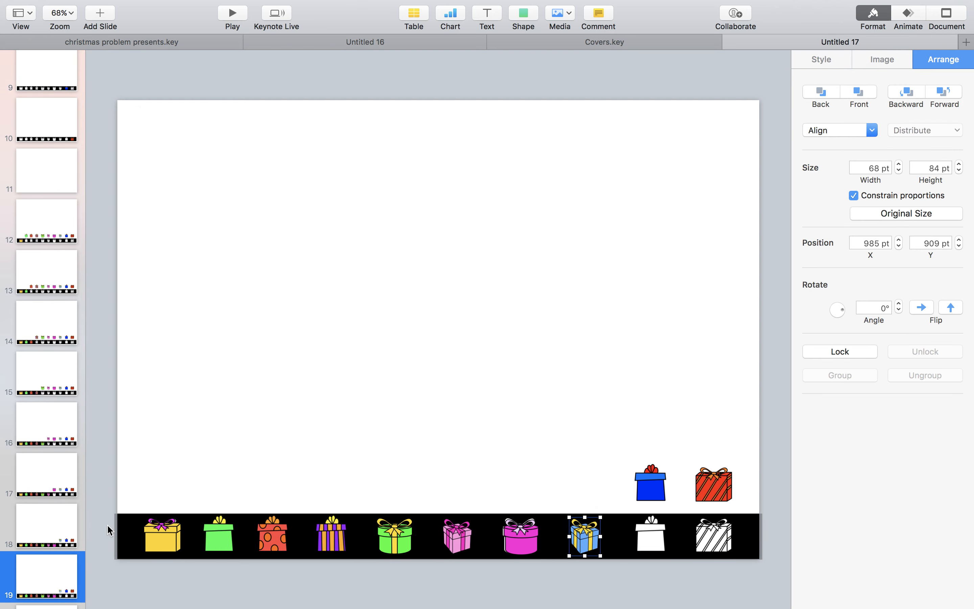
pyautogui.click(54, 582)
pyautogui.press('super+d')
pyautogui.moveTo(660, 489); pyautogui.dragTo(663, 541)
# Duplicate slide 20 and move the red striped present onto its white outline in the black bar
pyautogui.click(50, 592)
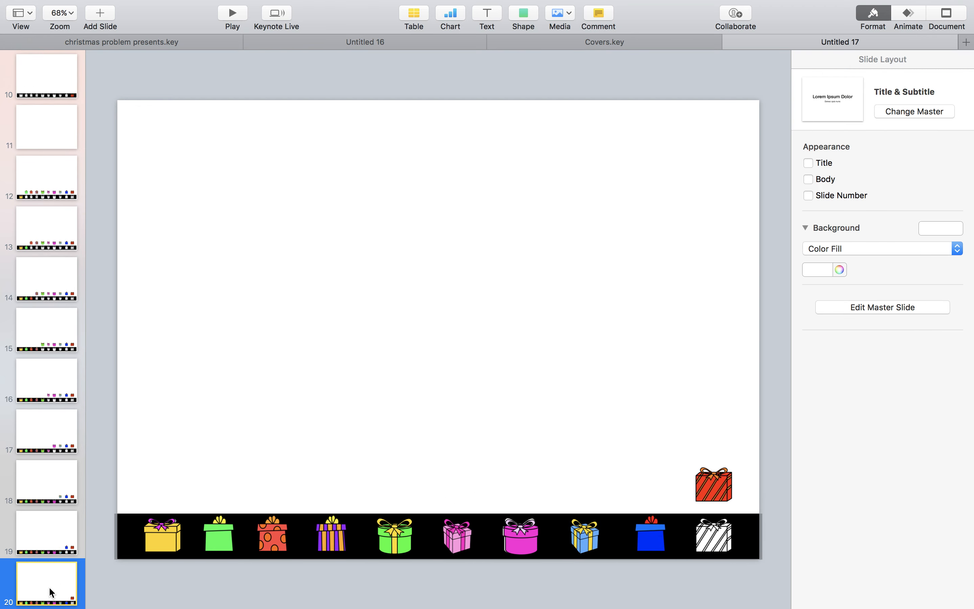
pyautogui.press('super+d')
pyautogui.moveTo(713, 484); pyautogui.dragTo(719, 538)
# Delete the color presents remaining above the black bar on slides 20 and 19
pyautogui.scroll(-3, 33, 560)
pyautogui.press('Up')
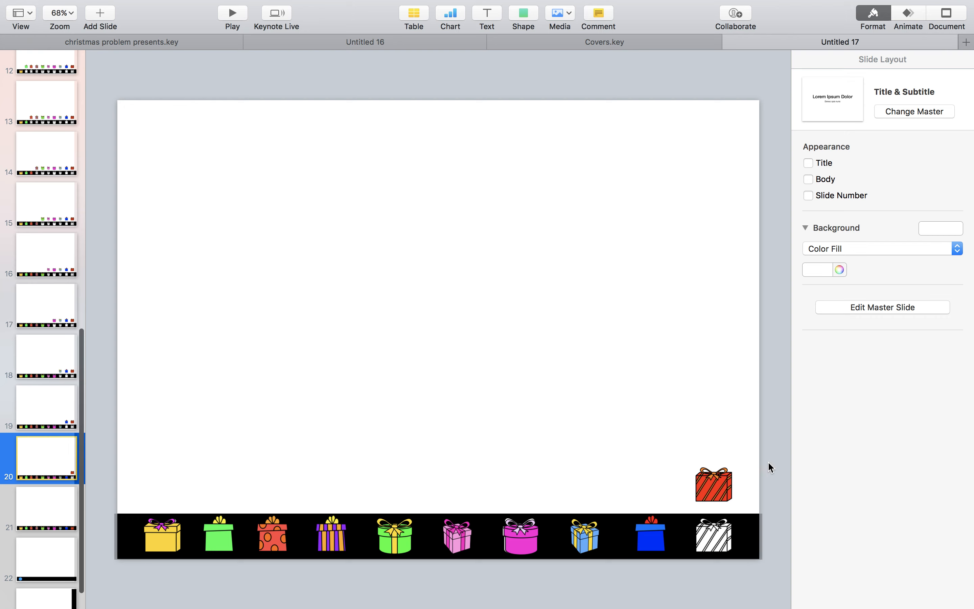
pyautogui.click(53, 422)
pyautogui.moveTo(491, 440); pyautogui.dragTo(735, 492)
pyautogui.press('Delete')
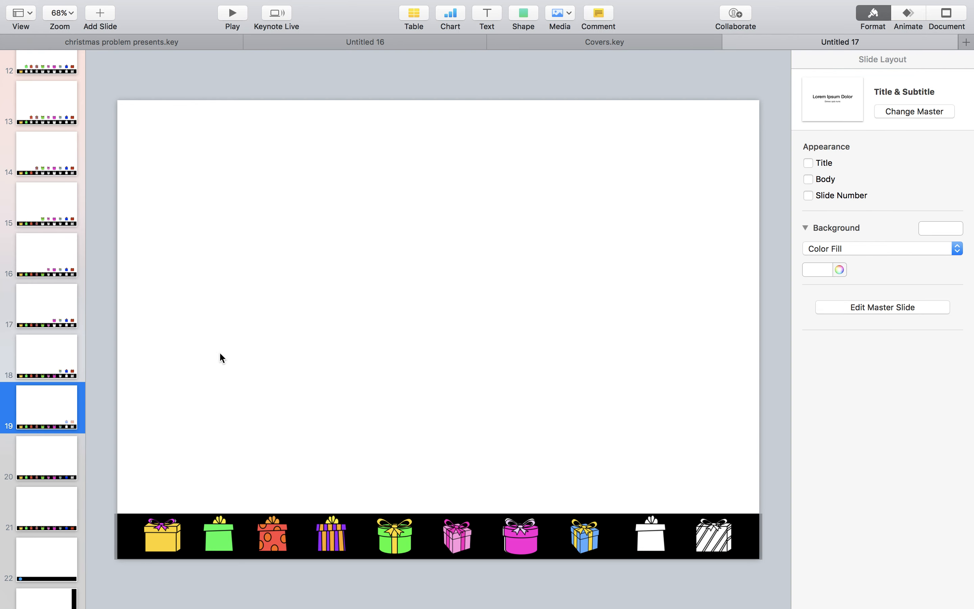
# Delete the light blue, dark blue and red striped presents above the black bar on slide 18
pyautogui.click(40, 353)
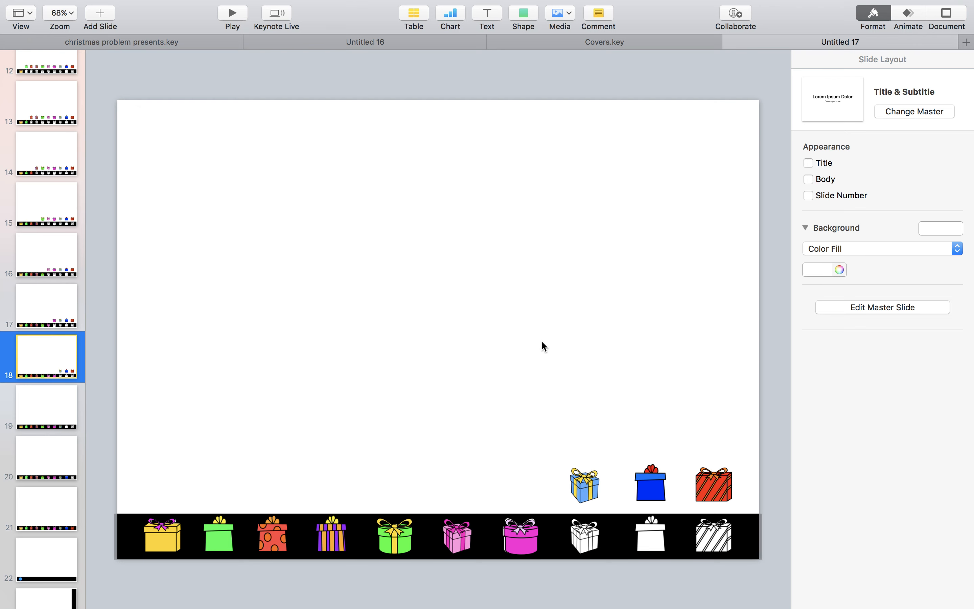
pyautogui.click(586, 487)
pyautogui.keyDown('shift'); pyautogui.click(650, 485); pyautogui.keyUp('shift')
pyautogui.keyDown('shift'); pyautogui.click(712, 487); pyautogui.keyUp('shift')
pyautogui.press('Delete')
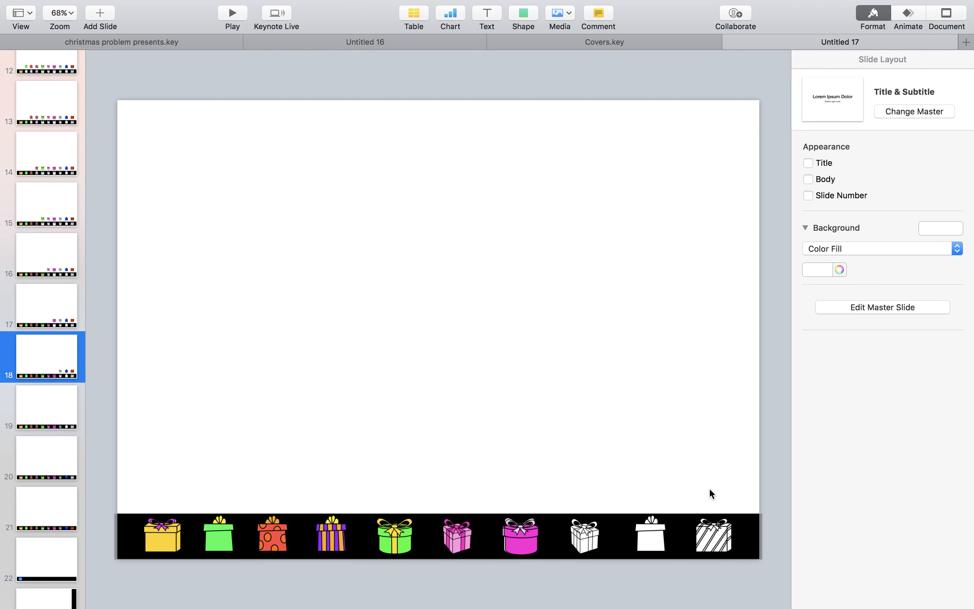
# Delete the color presents remaining above the black bar on slides 17 and 16
pyautogui.click(76, 296)
pyautogui.moveTo(381, 436); pyautogui.dragTo(792, 498)
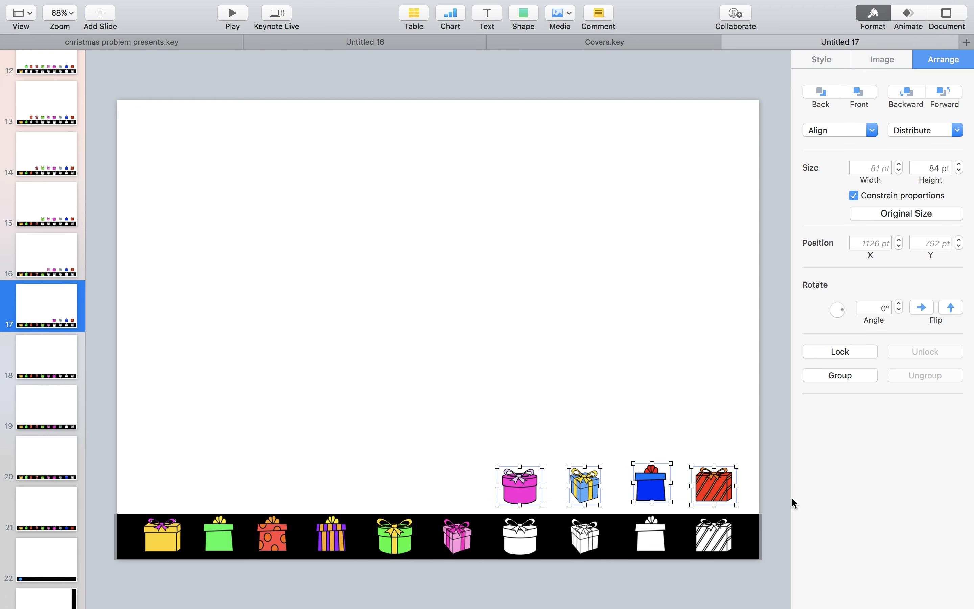
pyautogui.click(791, 497)
pyautogui.click(65, 246)
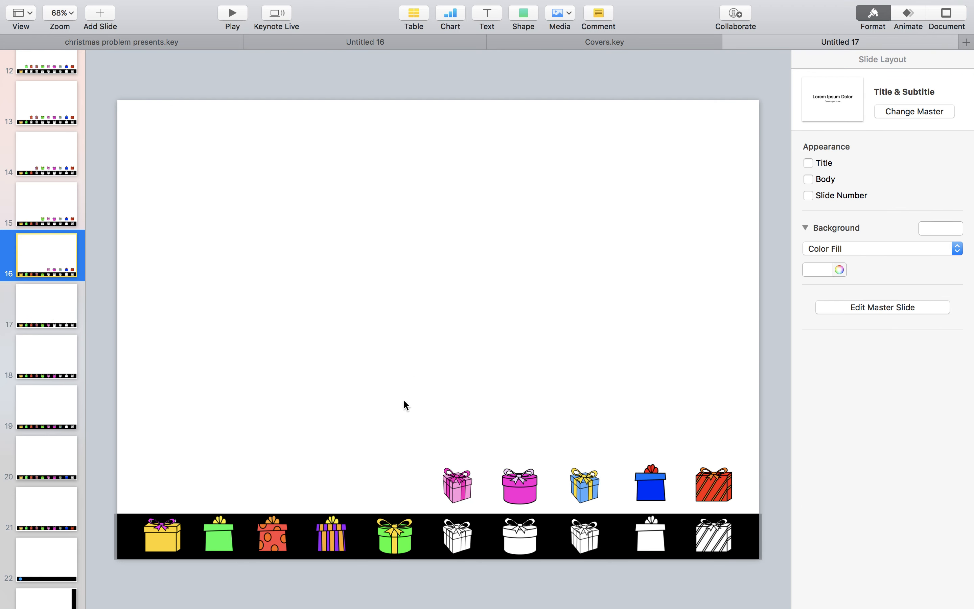
pyautogui.moveTo(403, 399); pyautogui.dragTo(715, 493)
pyautogui.press('Delete')
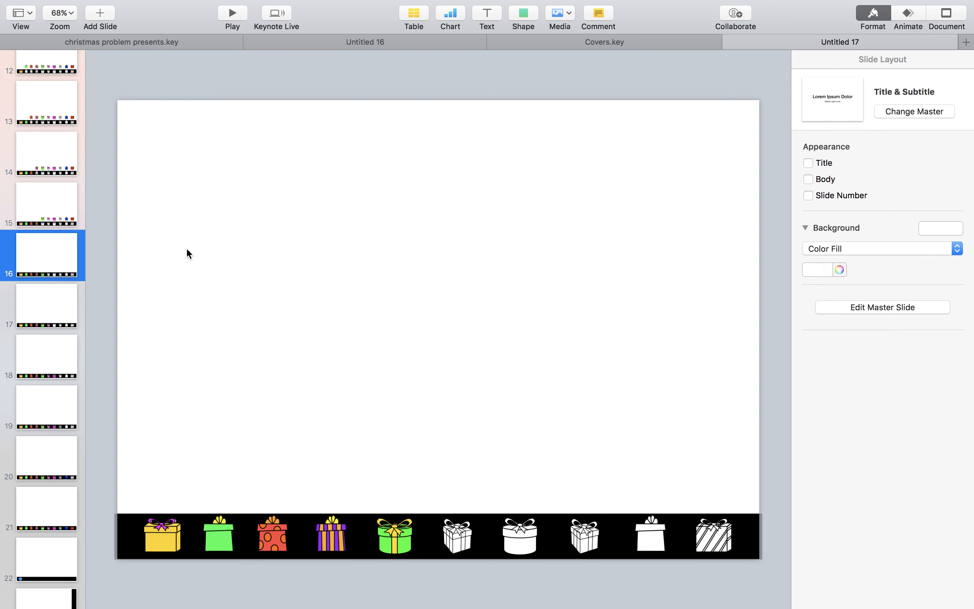
# Delete the color presents remaining above the black bar on slides 15 and 14
pyautogui.click(77, 197)
pyautogui.moveTo(358, 342); pyautogui.dragTo(730, 502)
pyautogui.press('Delete')
pyautogui.click(53, 168)
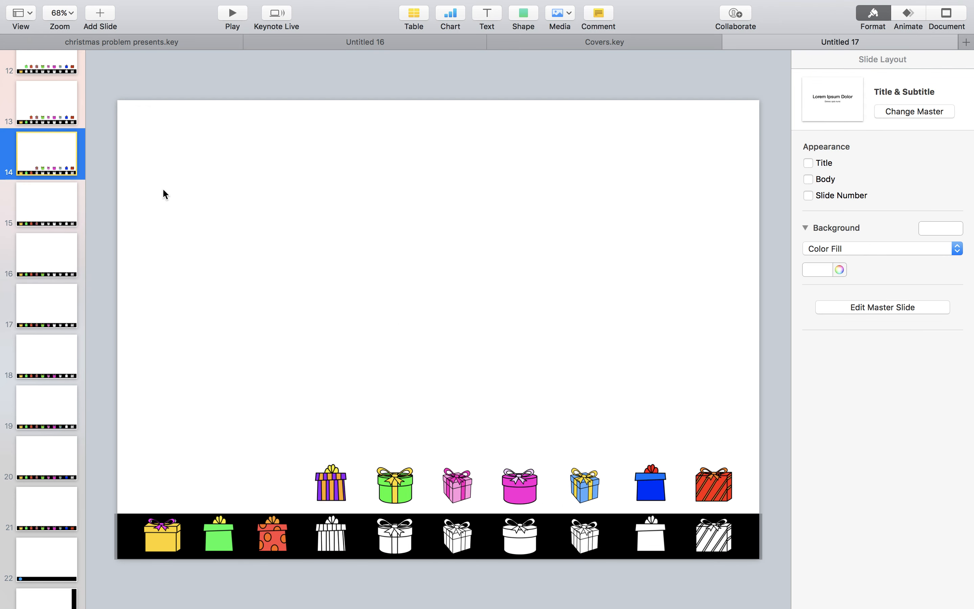
pyautogui.moveTo(324, 395); pyautogui.dragTo(728, 502)
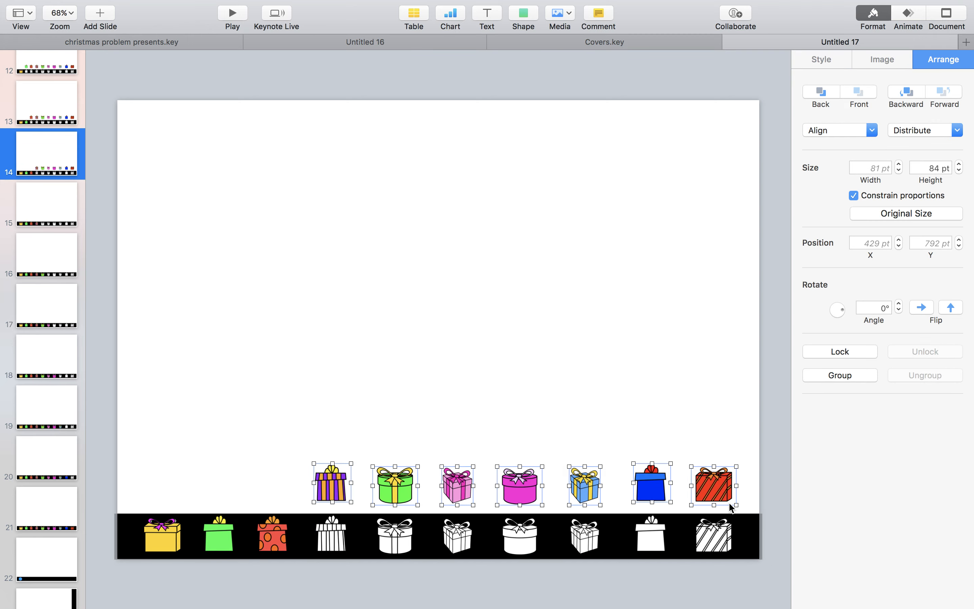
pyautogui.press('Delete')
# Delete the color presents remaining above the black bar on slides 13 and 12
pyautogui.click(51, 119)
pyautogui.moveTo(251, 389); pyautogui.dragTo(731, 511)
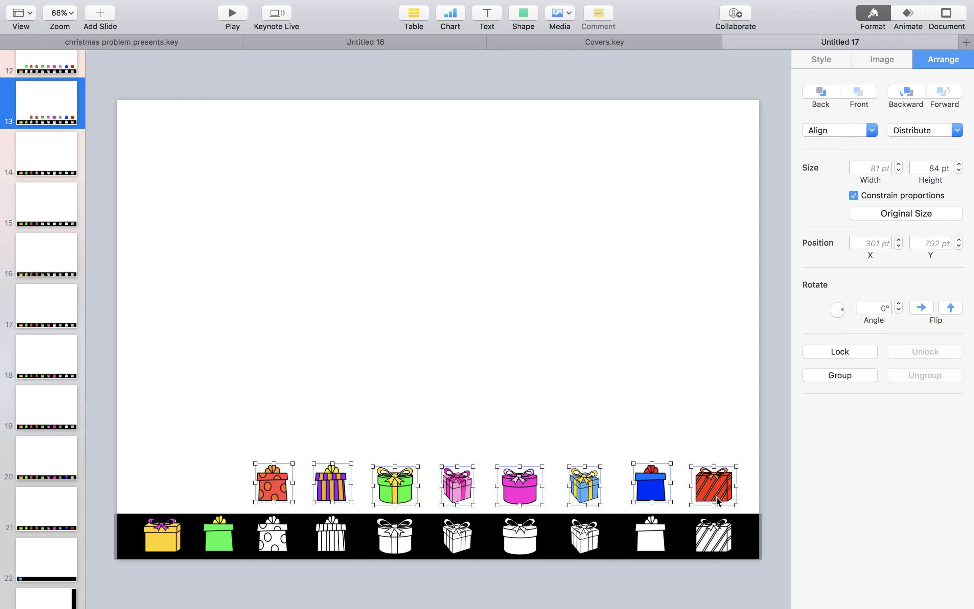
pyautogui.press('Delete')
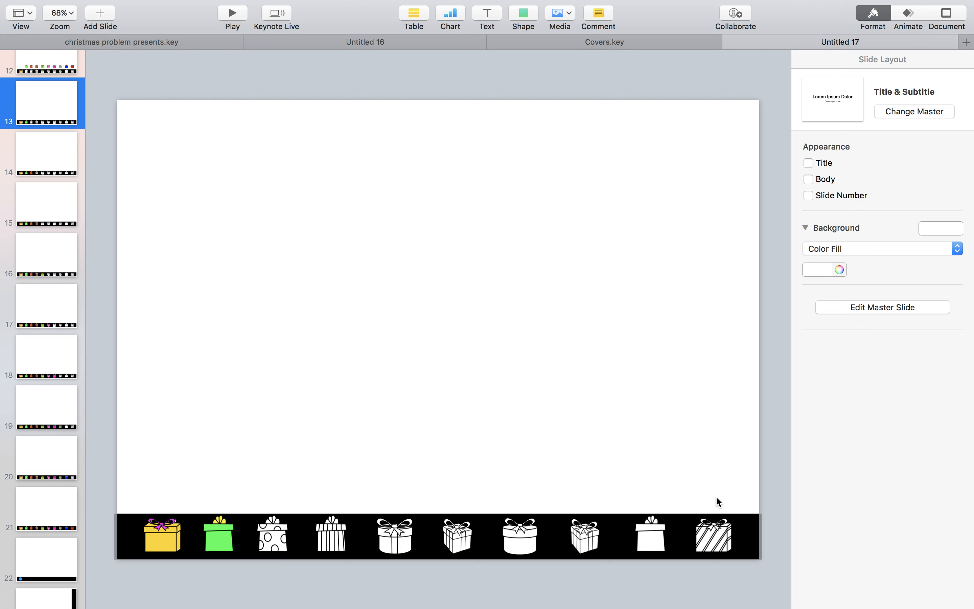
pyautogui.press('super+z')
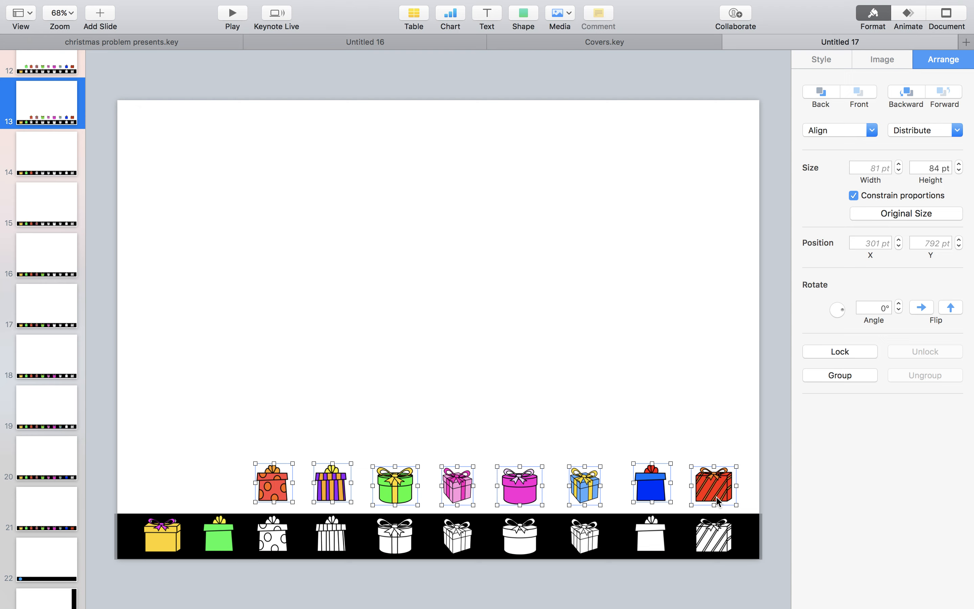
pyautogui.press('Delete')
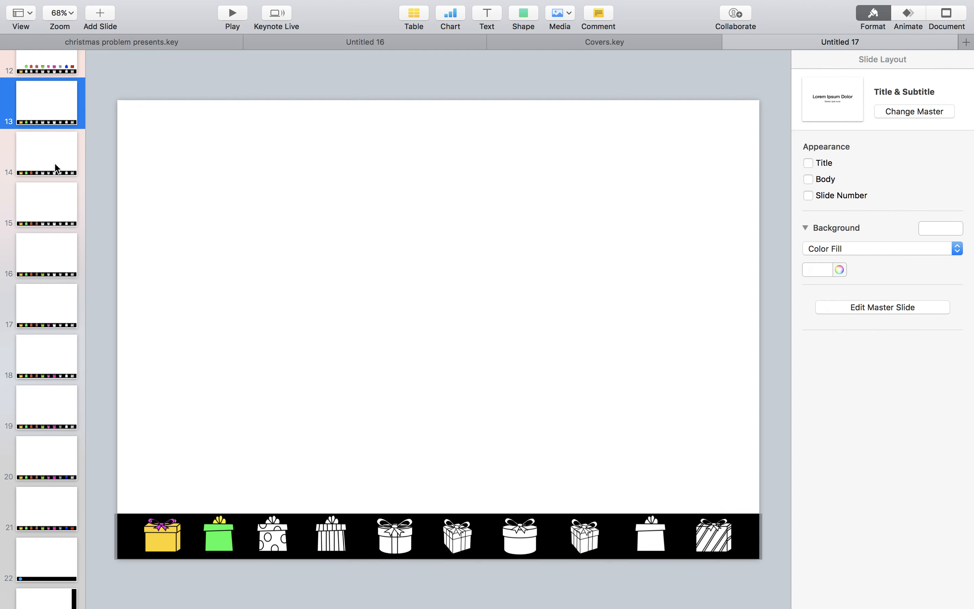
pyautogui.scroll(4, 54, 162)
pyautogui.click(54, 145)
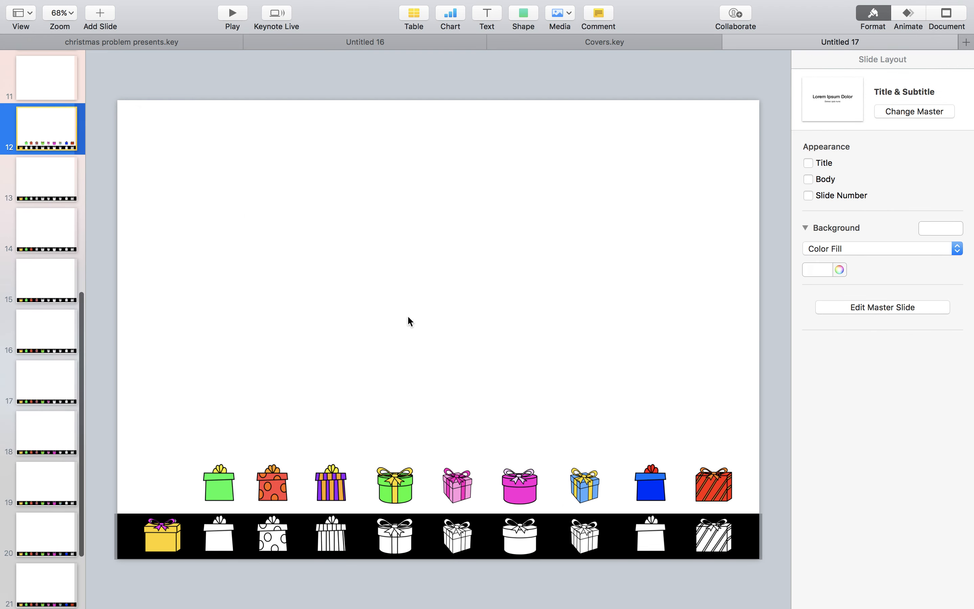
pyautogui.moveTo(205, 414); pyautogui.dragTo(756, 488)
pyautogui.press('Delete')
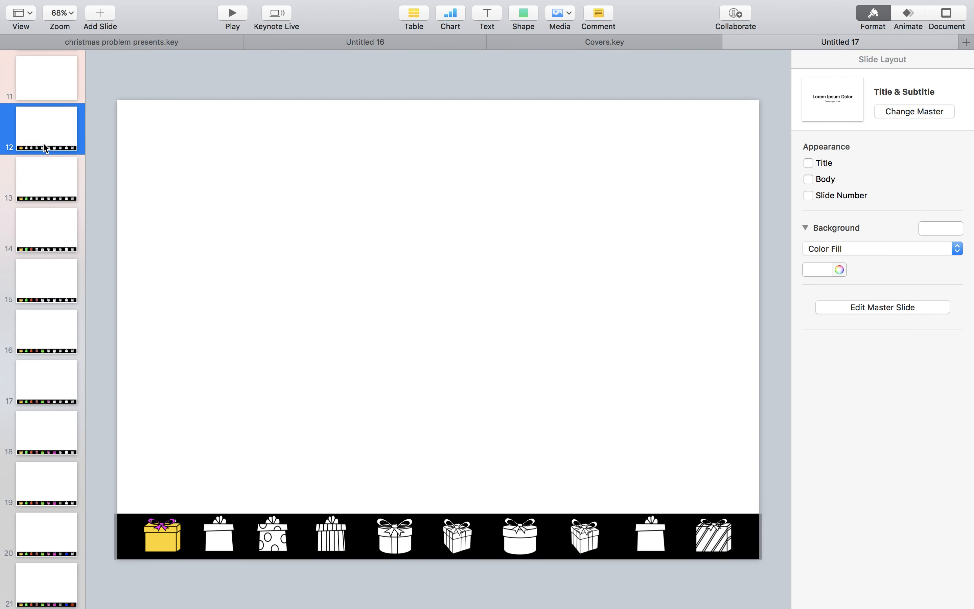
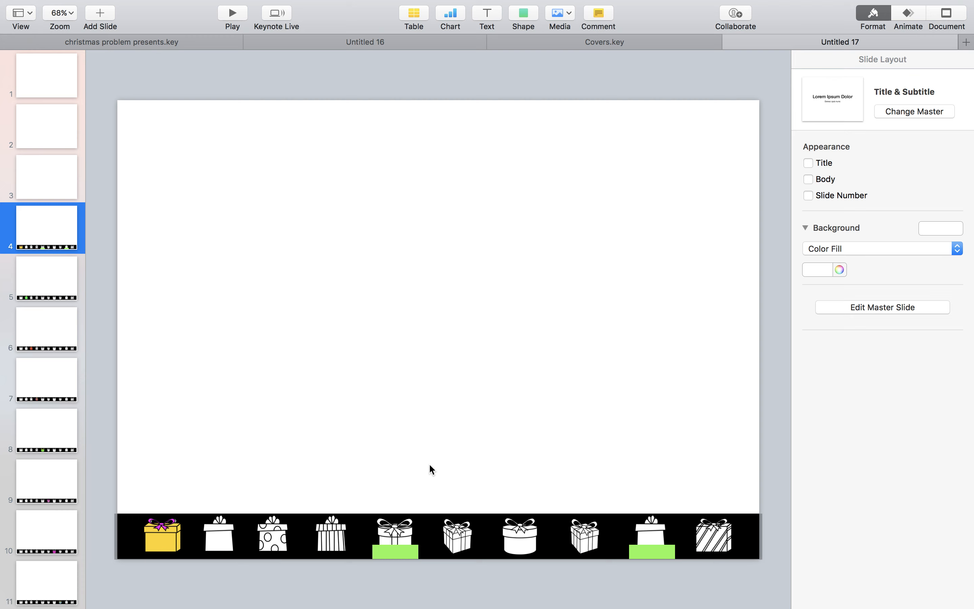
# Delete the two green rectangles overlapping the black bar on slide 4
pyautogui.click(398, 555)
pyautogui.keyDown('shift'); pyautogui.click(632, 555); pyautogui.keyUp('shift')
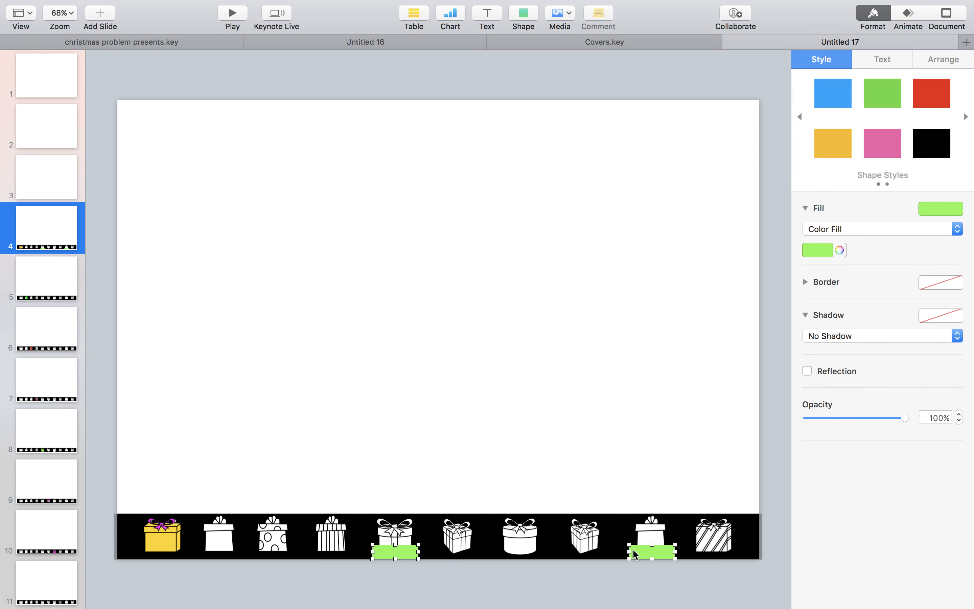
pyautogui.press('Delete')
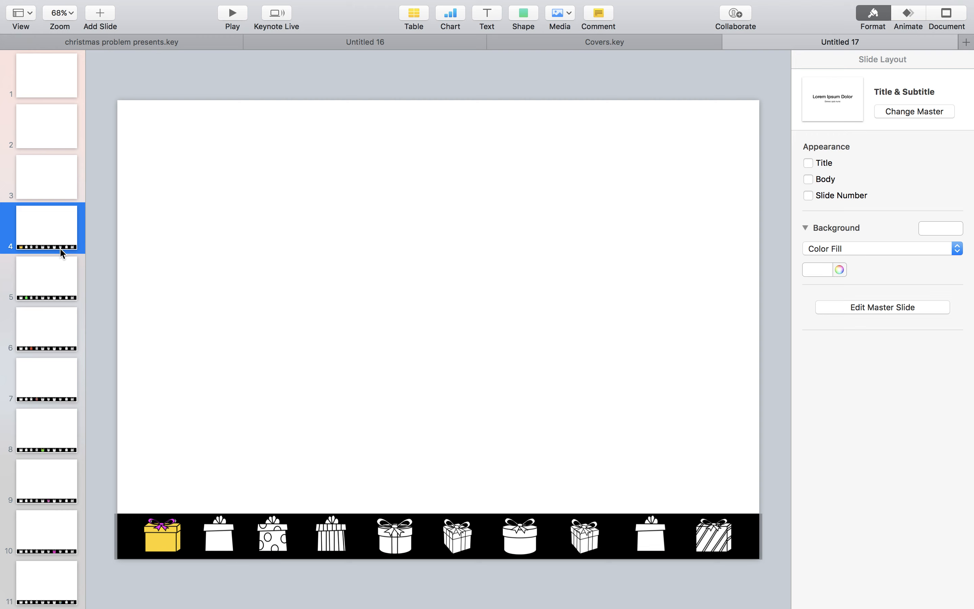
# Set up an image export of slides 4 to 13, the run with one colored present each, in high-quality JPEG format
pyautogui.keyDown('shift'); pyautogui.click(59, 285); pyautogui.keyUp('shift')
pyautogui.keyDown('shift'); pyautogui.click(53, 336); pyautogui.keyUp('shift')
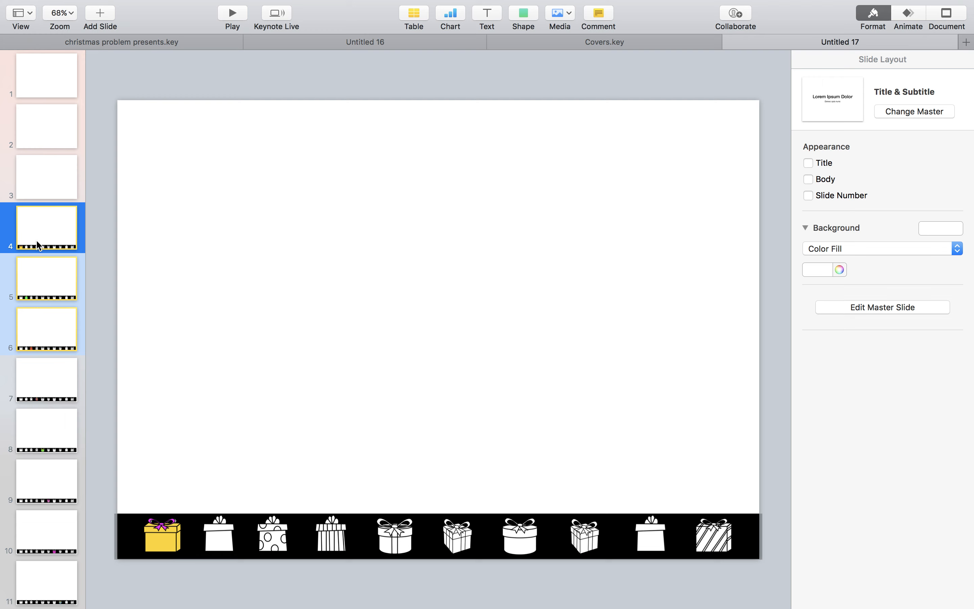
pyautogui.scroll(-8, 41, 354)
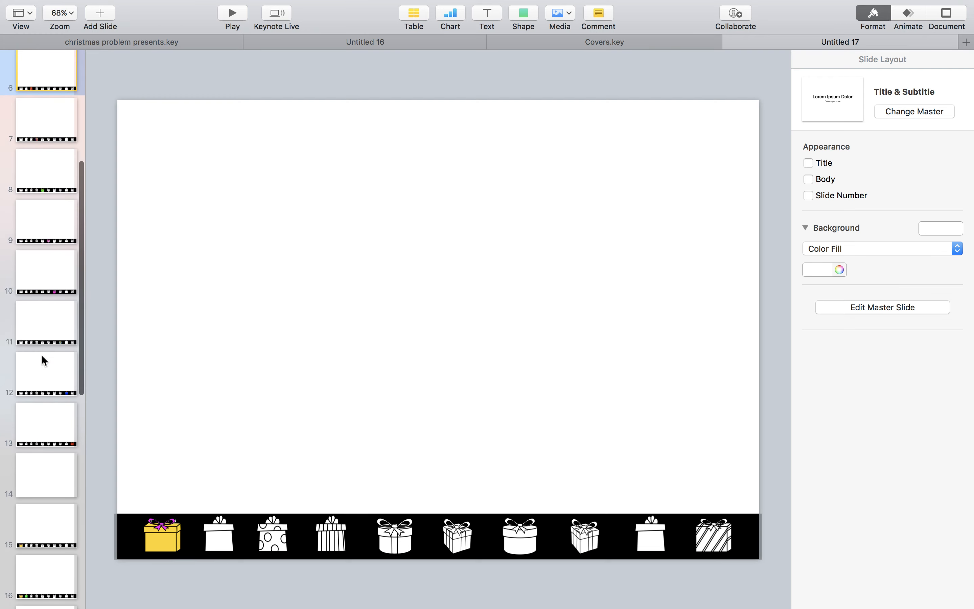
pyautogui.click(38, 416)
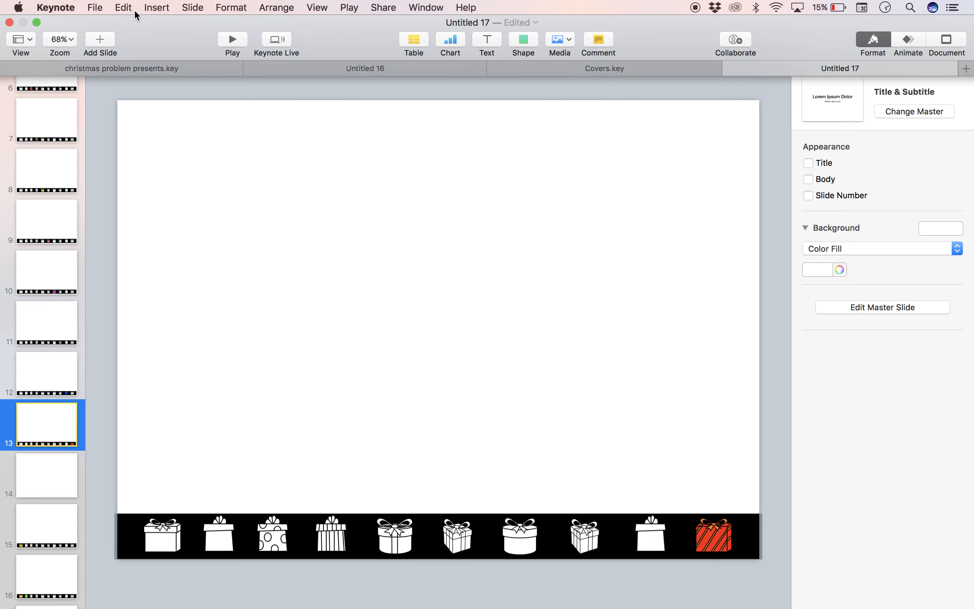
pyautogui.click(95, 7)
pyautogui.moveTo(135, 167)
pyautogui.click(254, 213)
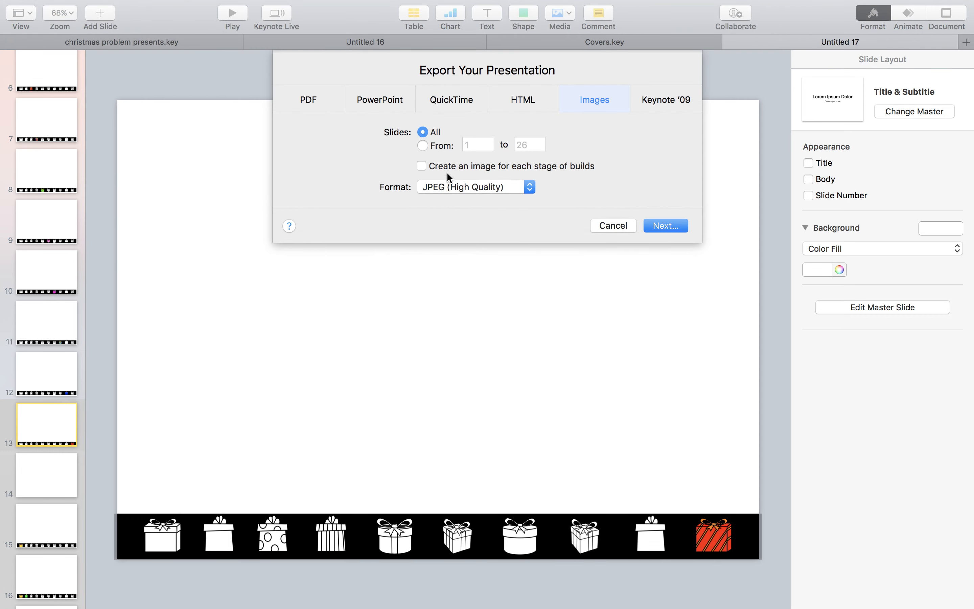
pyautogui.click(477, 146)
pyautogui.write('4')
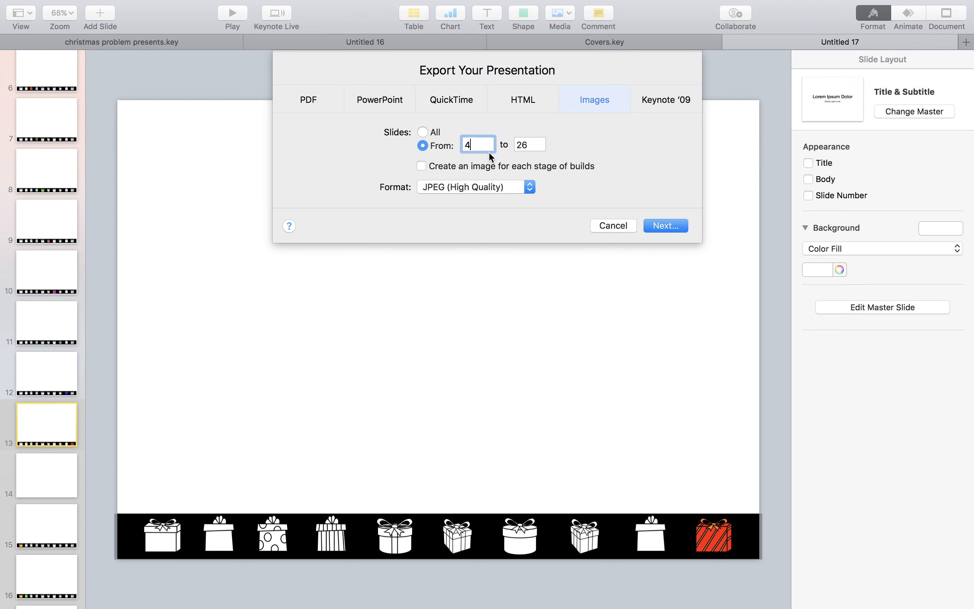
pyautogui.doubleClick(523, 145)
pyautogui.write('13')
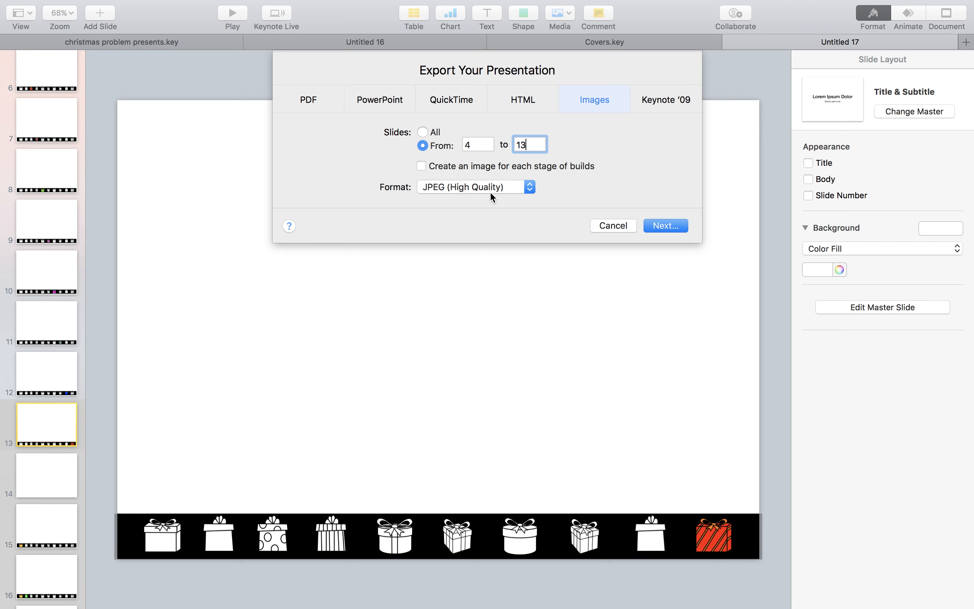
pyautogui.click(666, 226)
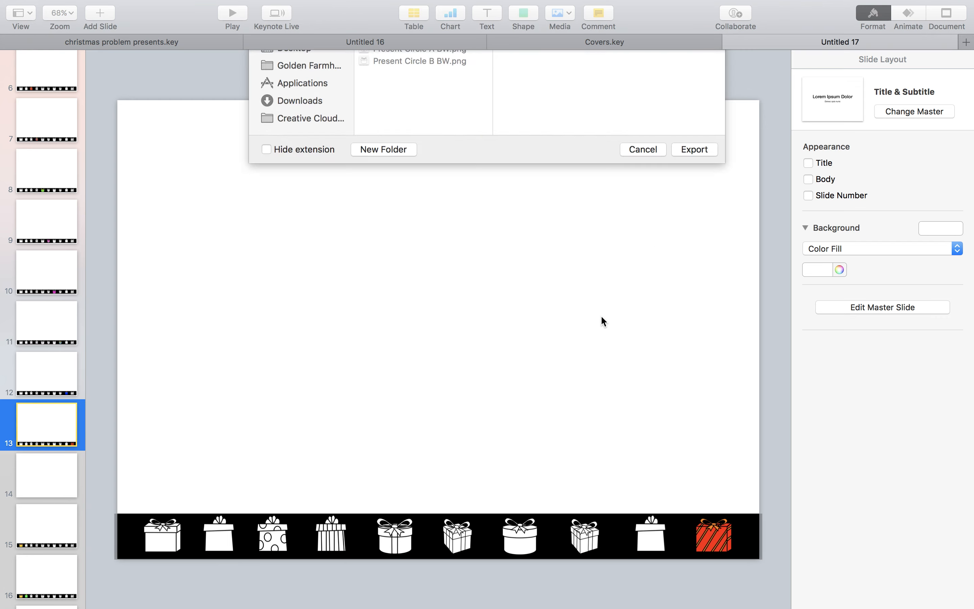
# Export the images to the Desktop under the name "present visual schedule reinforcer"
pyautogui.write('presen')
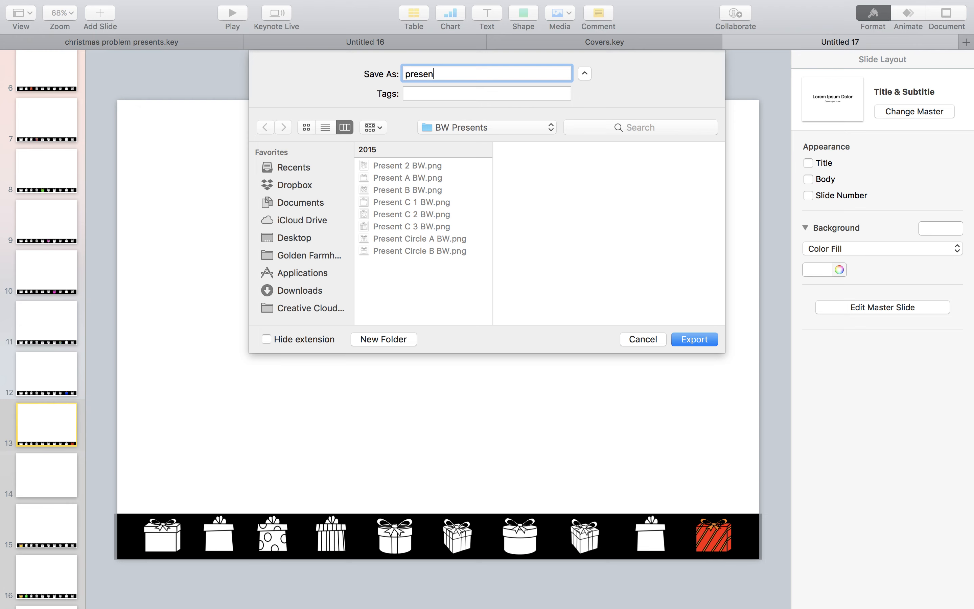
pyautogui.write('t visual schedule reinforcer')
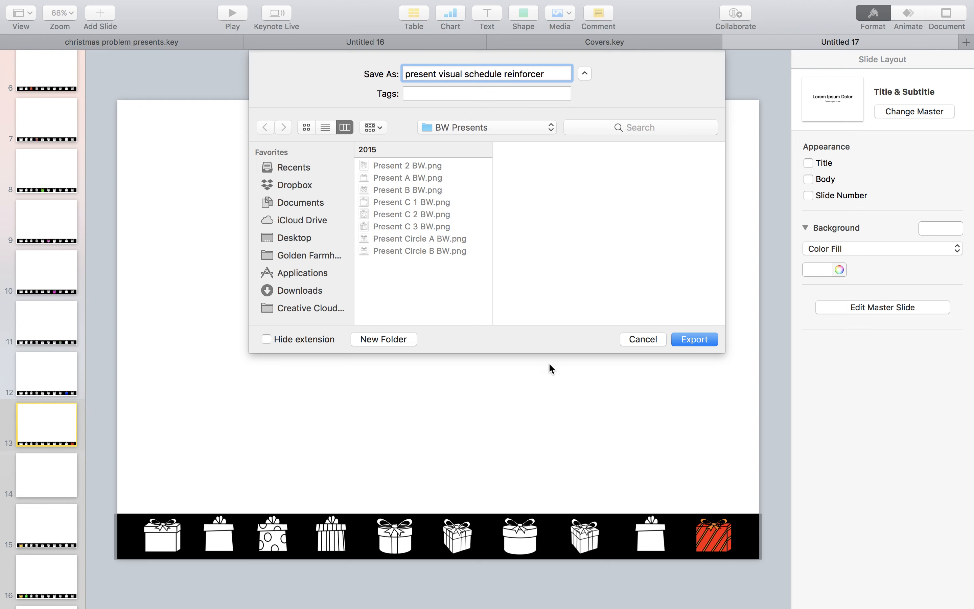
pyautogui.click(278, 243)
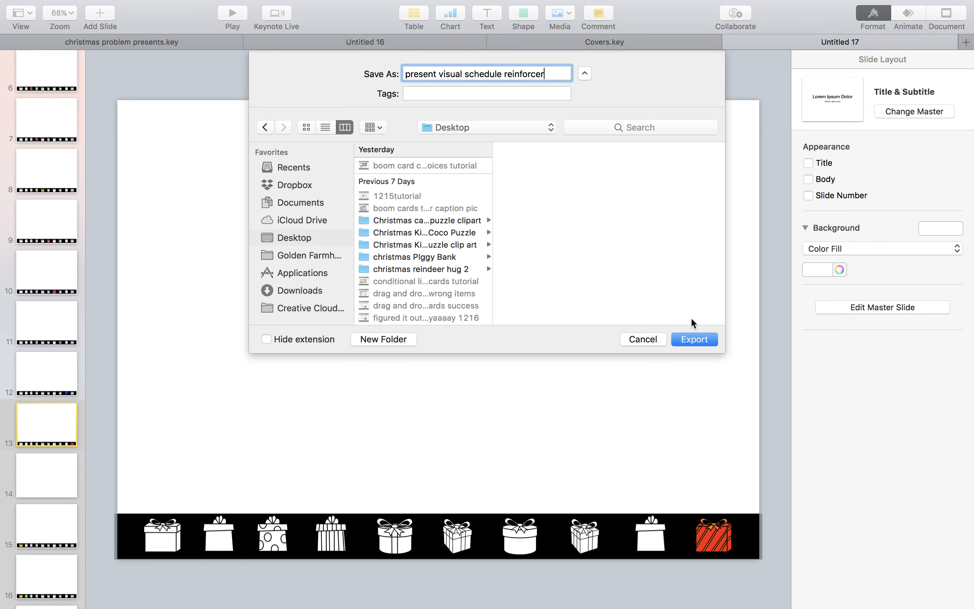
pyautogui.click(687, 338)
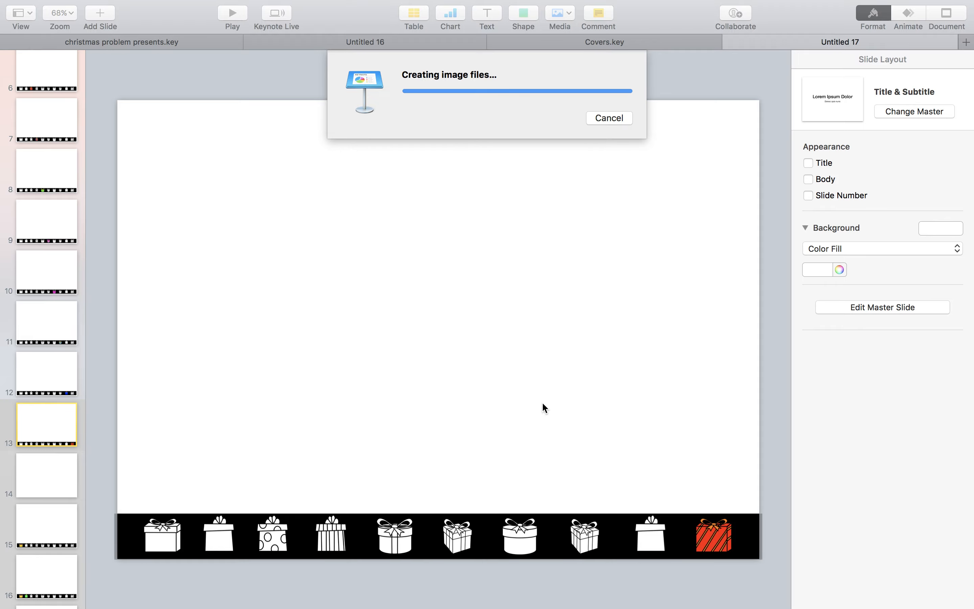
# Switch to the Boom Cards page in Chrome, leave the sequencing deck's preview and open the "youtube demo drag and drop" deck for editing
pyautogui.hotkey('ctrl', 'Up')
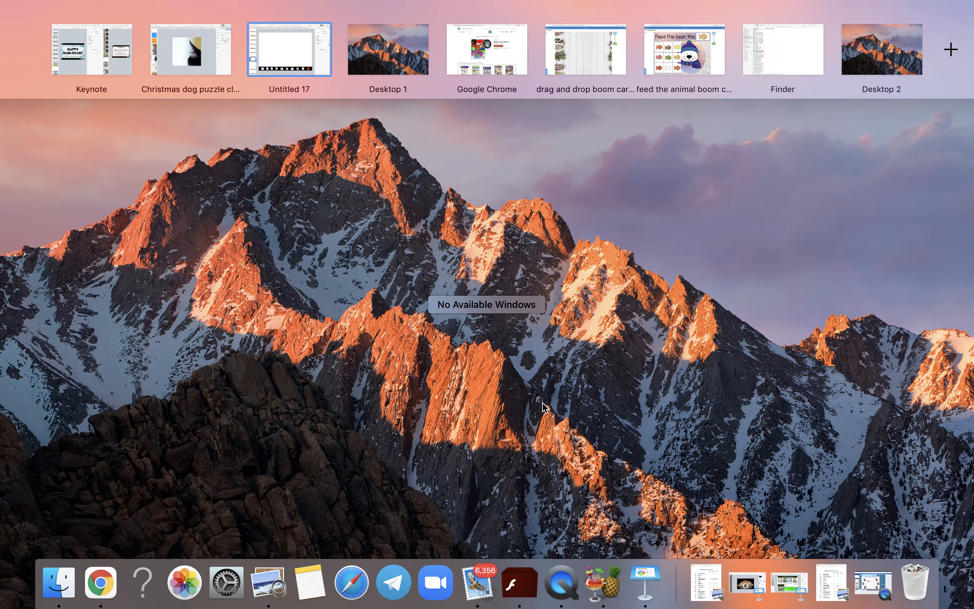
pyautogui.click(495, 60)
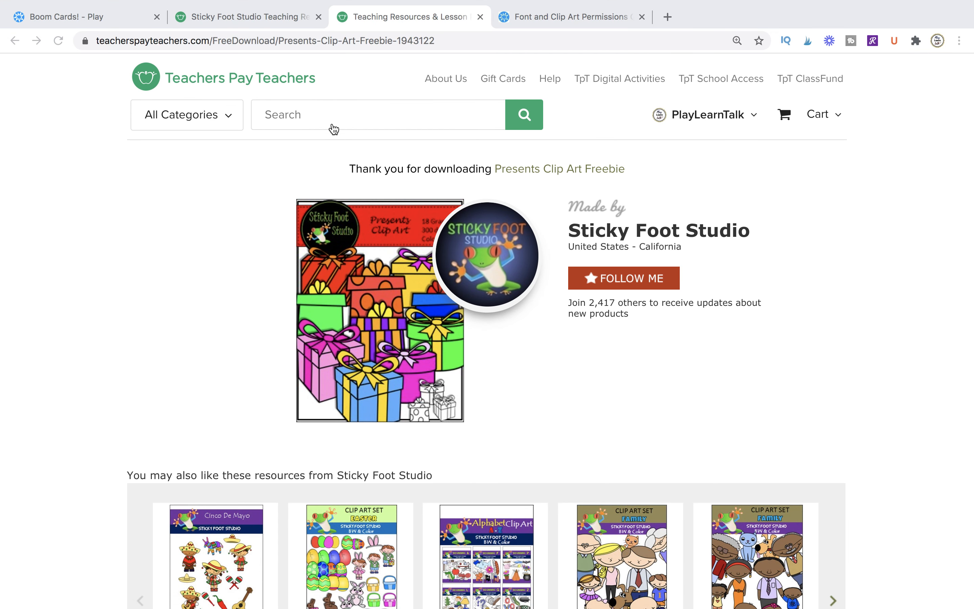
pyautogui.click(108, 16)
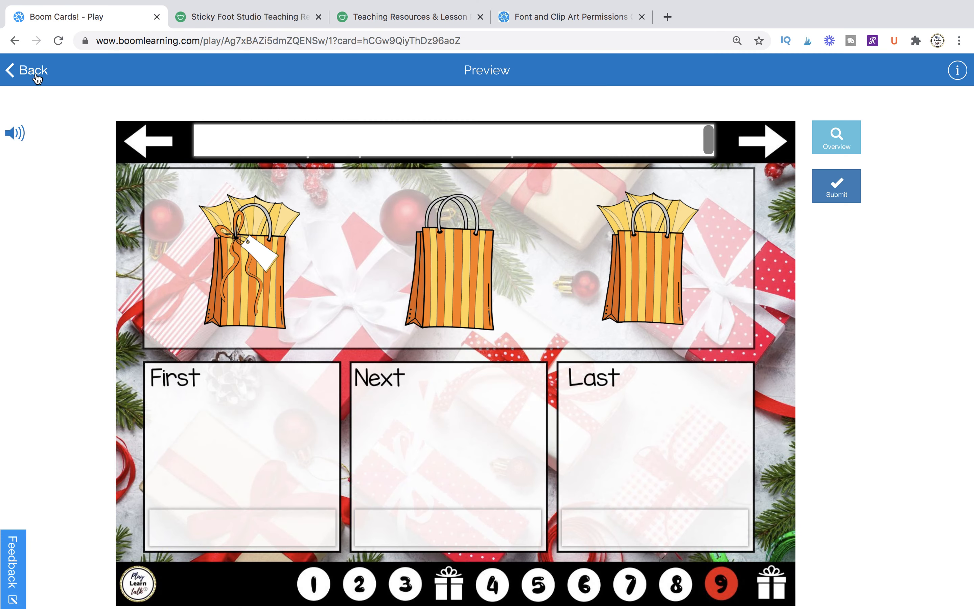
pyautogui.click(35, 76)
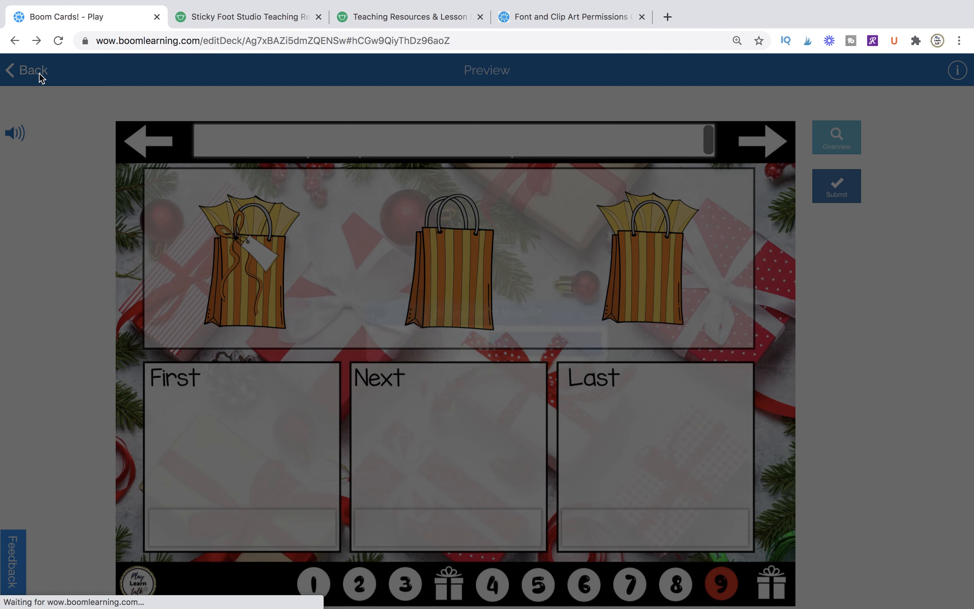
pyautogui.press('Return')
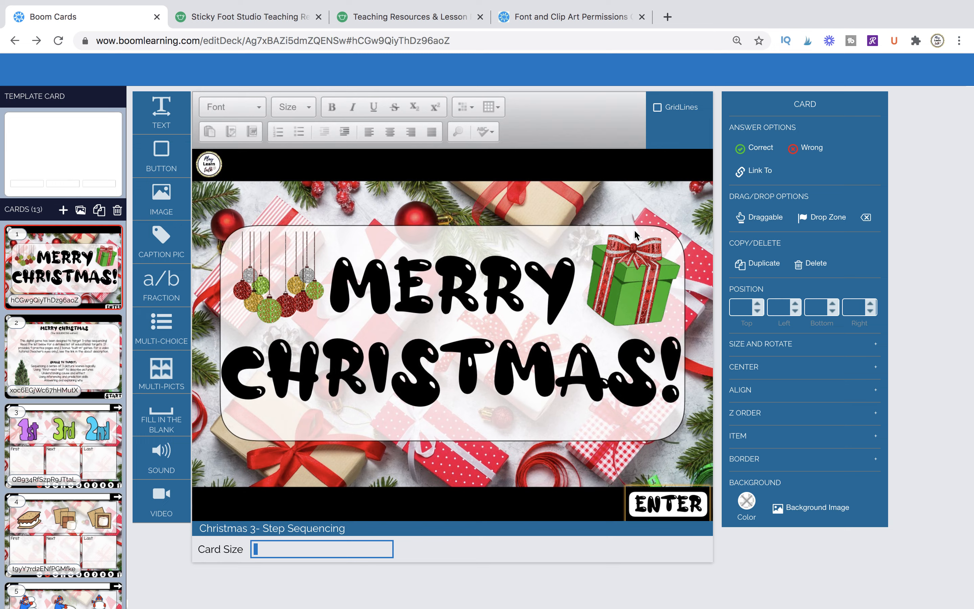
pyautogui.click(15, 71)
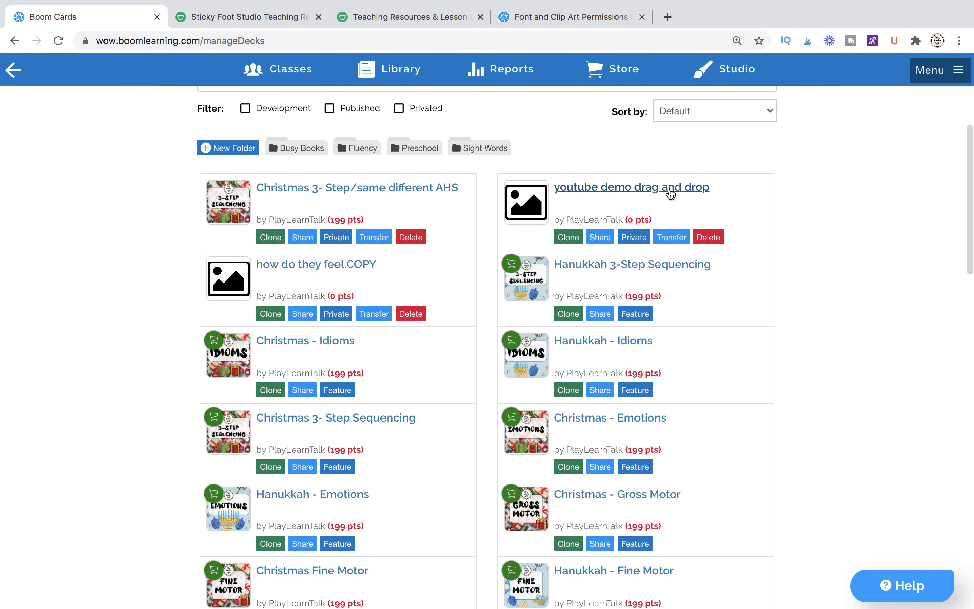
pyautogui.click(445, 257)
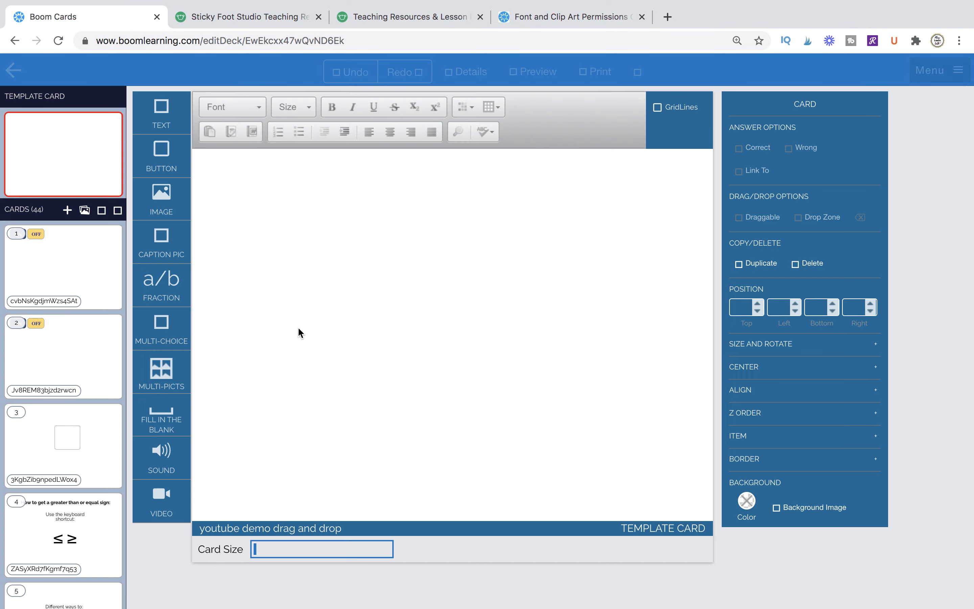
# Add four blank cards at the start of the deck
pyautogui.click(63, 212)
pyautogui.click(63, 212)
pyautogui.click(63, 212)
pyautogui.click(64, 213)
pyautogui.click(64, 211)
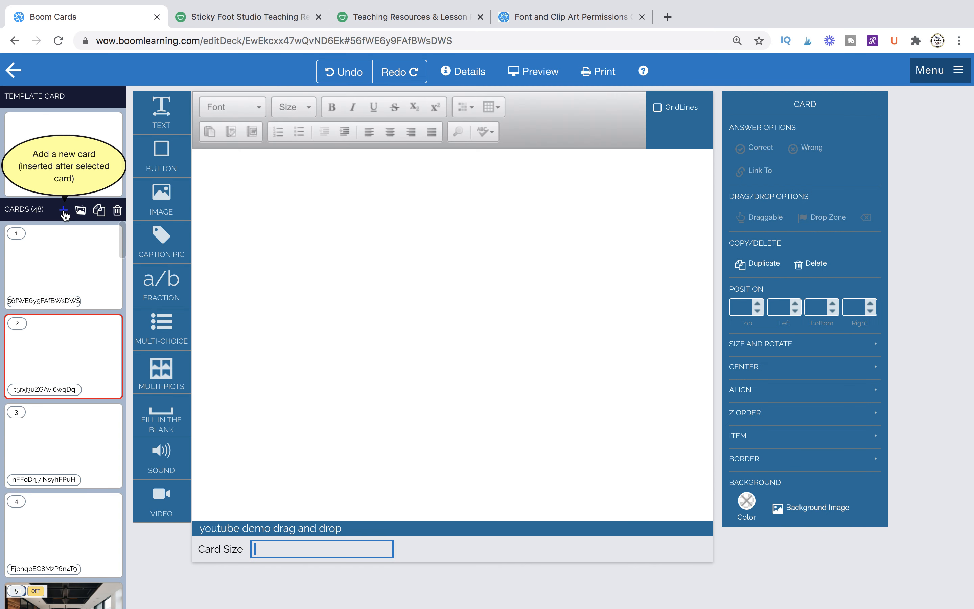
# Upload all ten JPEG images from the Desktop folder "present visual schedule reinforcer" to the My Images library
pyautogui.click(86, 210)
pyautogui.click(522, 382)
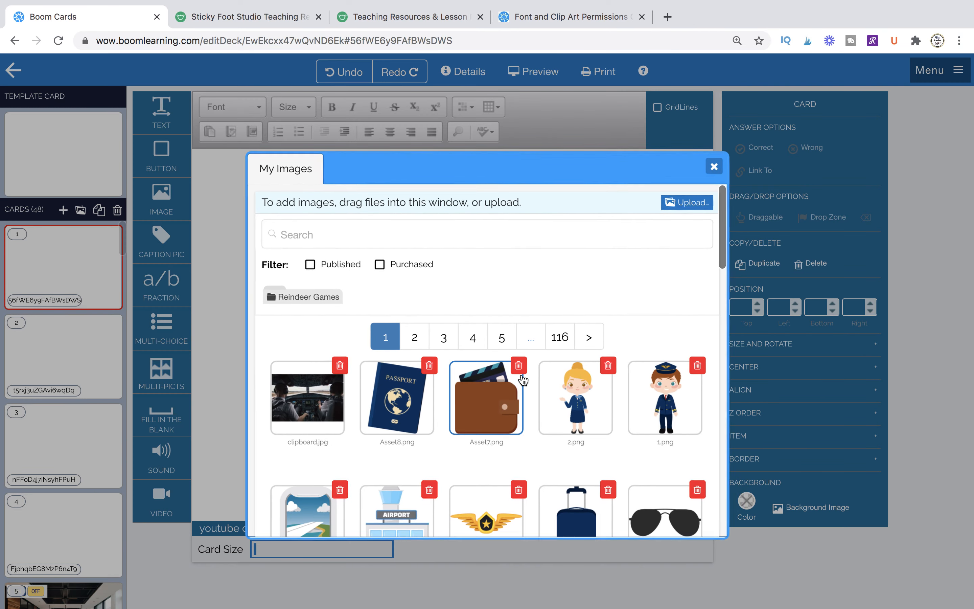
pyautogui.click(698, 204)
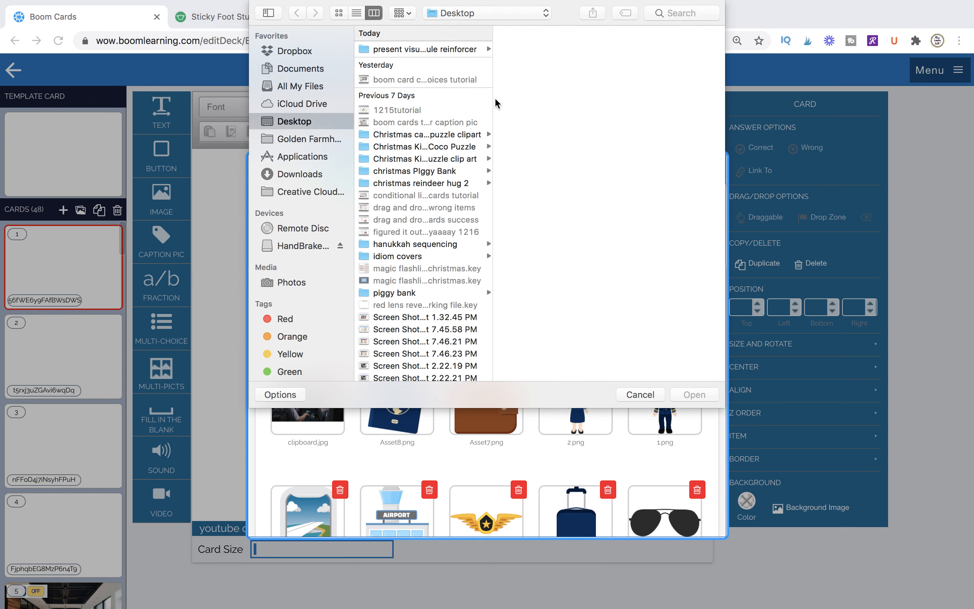
pyautogui.click(442, 50)
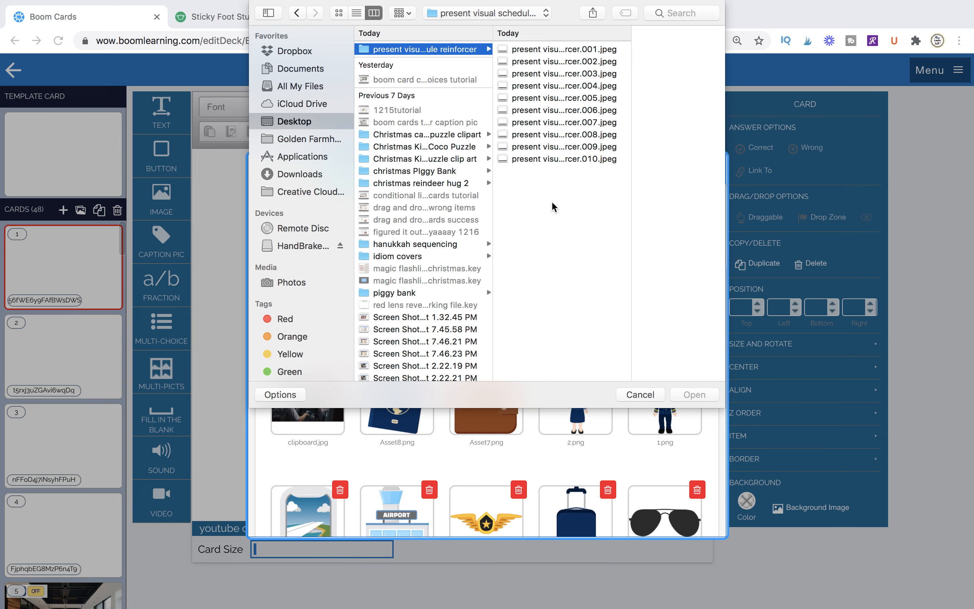
pyautogui.press('super+a')
pyautogui.click(684, 397)
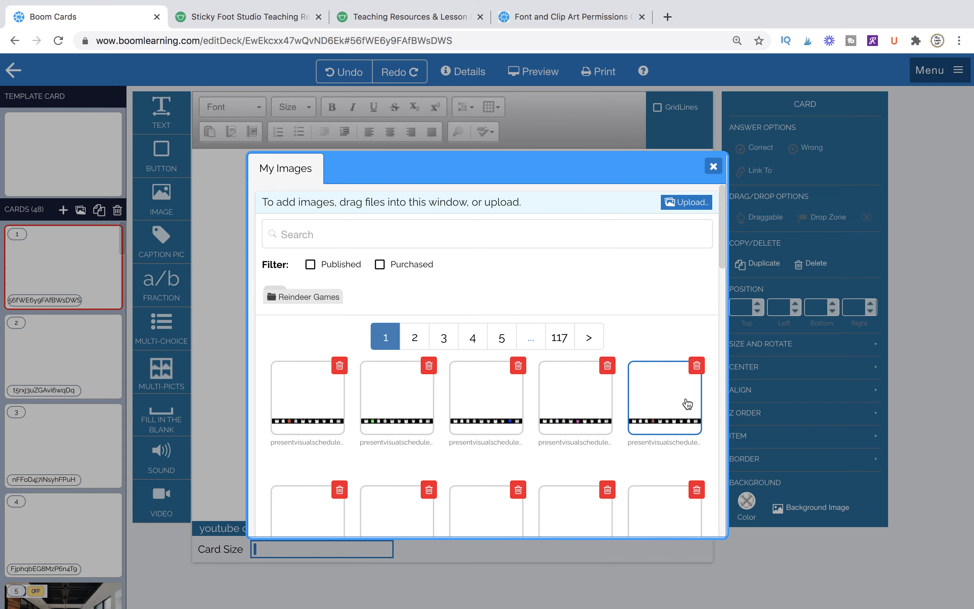
pyautogui.scroll(-5, 523, 410)
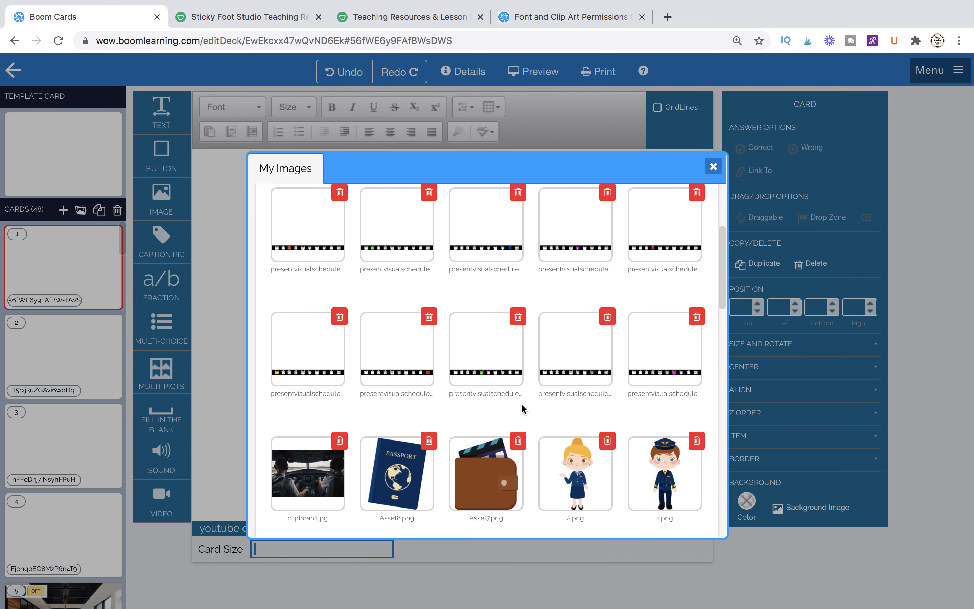
# Select all ten present visual schedule images in the My Images library and add them to the deck as cards
pyautogui.click(313, 368)
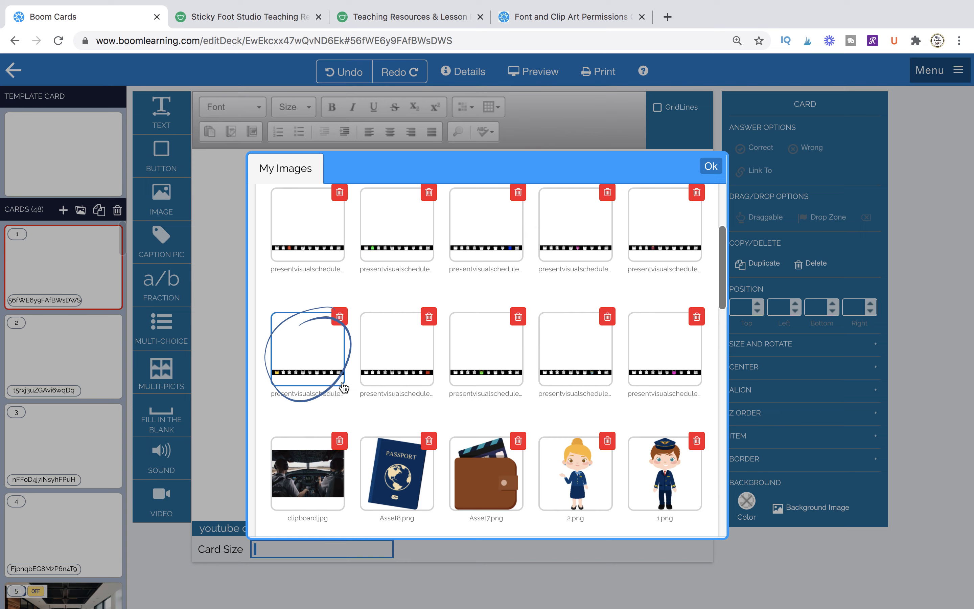
pyautogui.scroll(2, 629, 386)
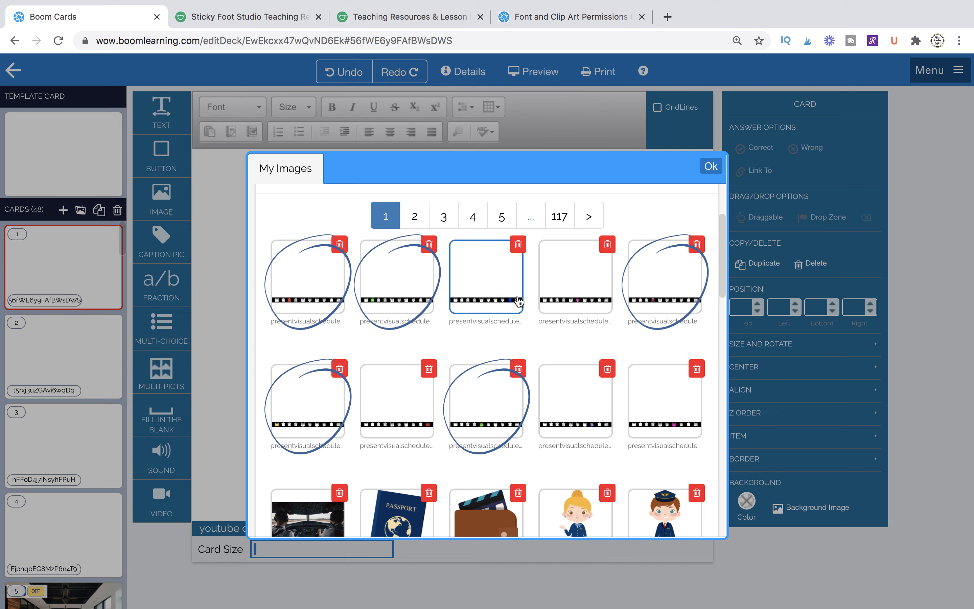
pyautogui.click(566, 286)
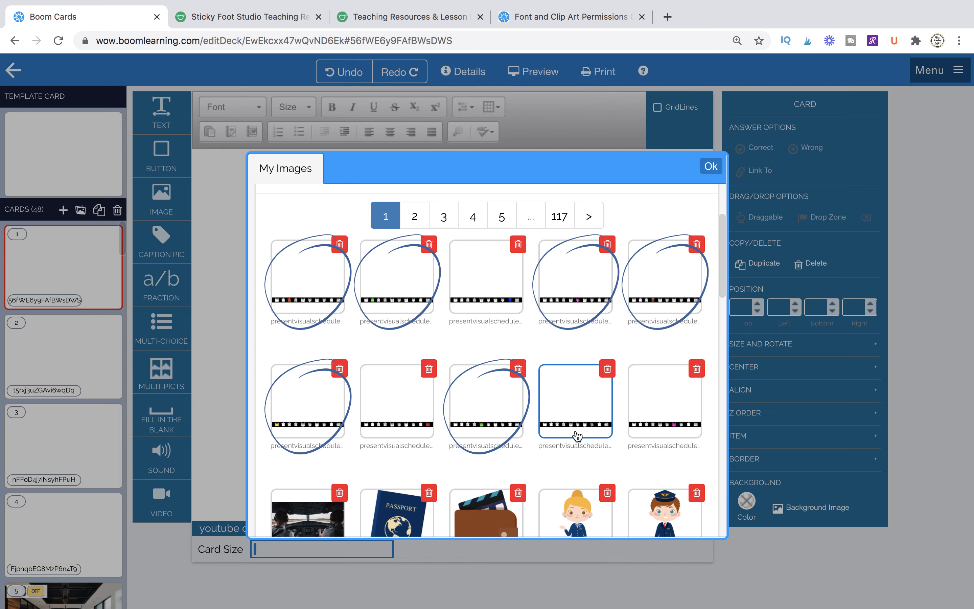
pyautogui.click(642, 424)
pyautogui.click(572, 441)
pyautogui.click(517, 338)
pyautogui.click(426, 408)
pyautogui.click(713, 167)
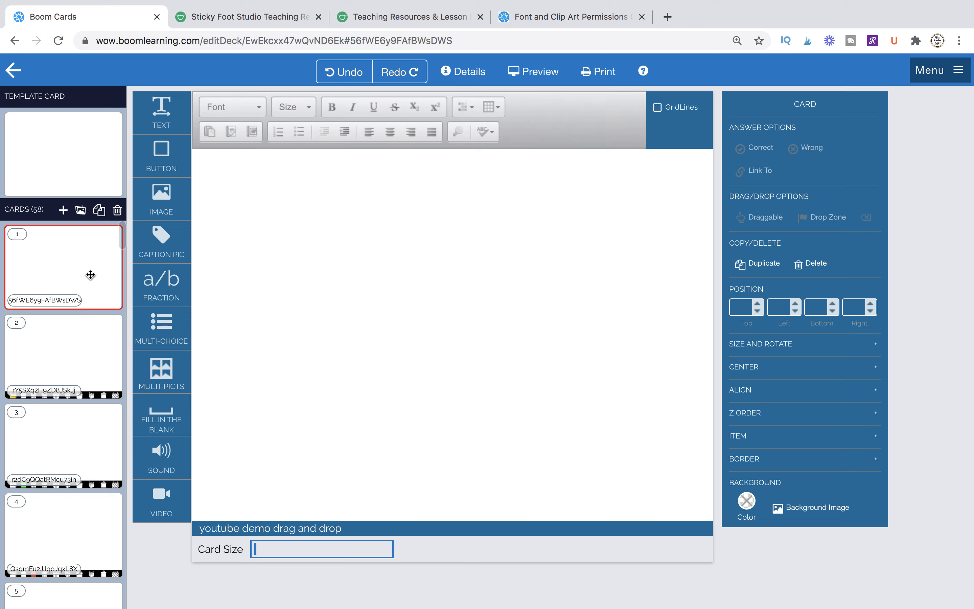
# Go through cards 2 to 11 in order and check the coloured present in each card's schedule strip
pyautogui.click(79, 375)
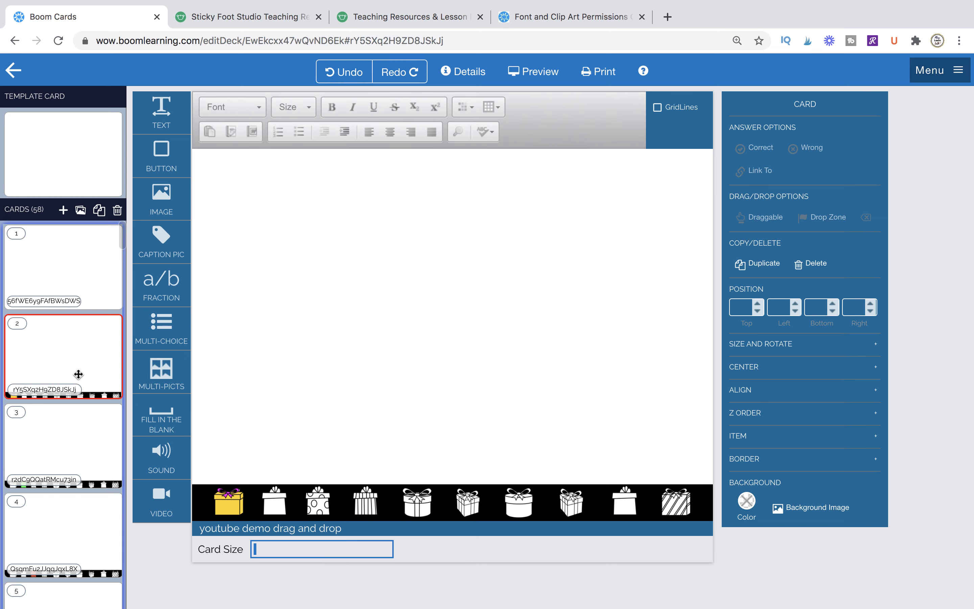
pyautogui.press('Down')
pyautogui.press('Down')
pyautogui.press('Down')
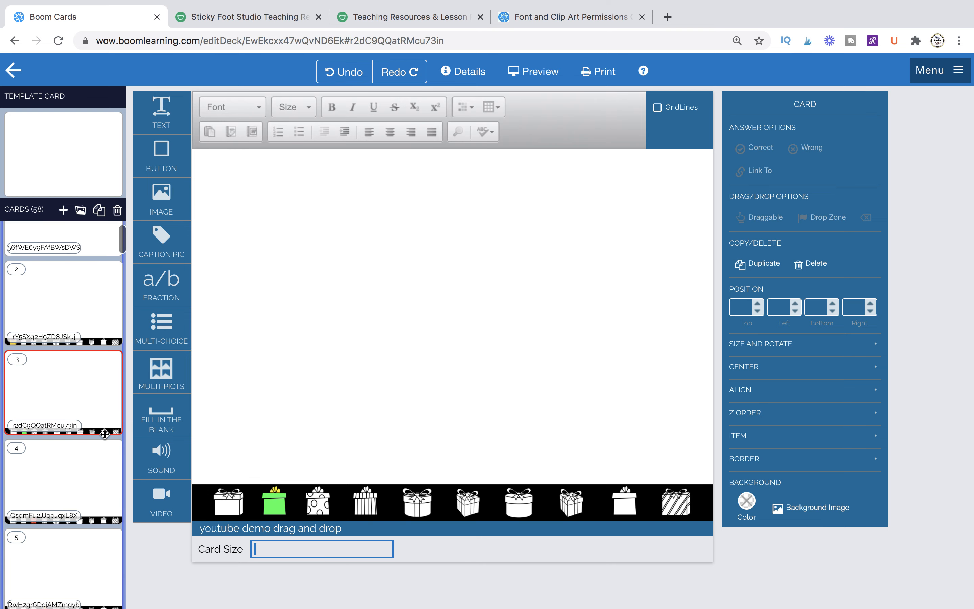
pyautogui.press('Down')
pyautogui.press('Down')
pyautogui.press('Down')
pyautogui.press('Down')
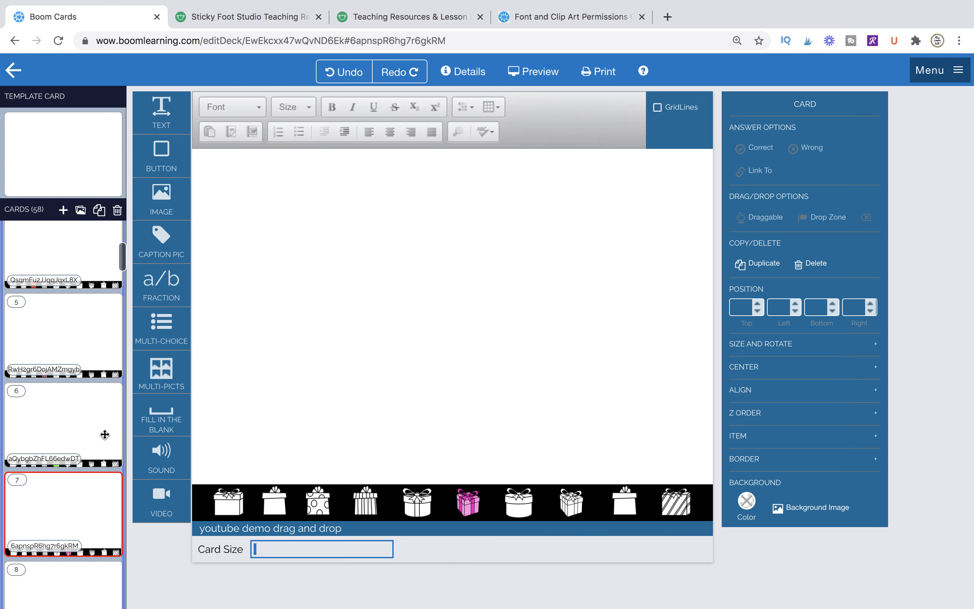
pyautogui.press('Down')
pyautogui.press('Down')
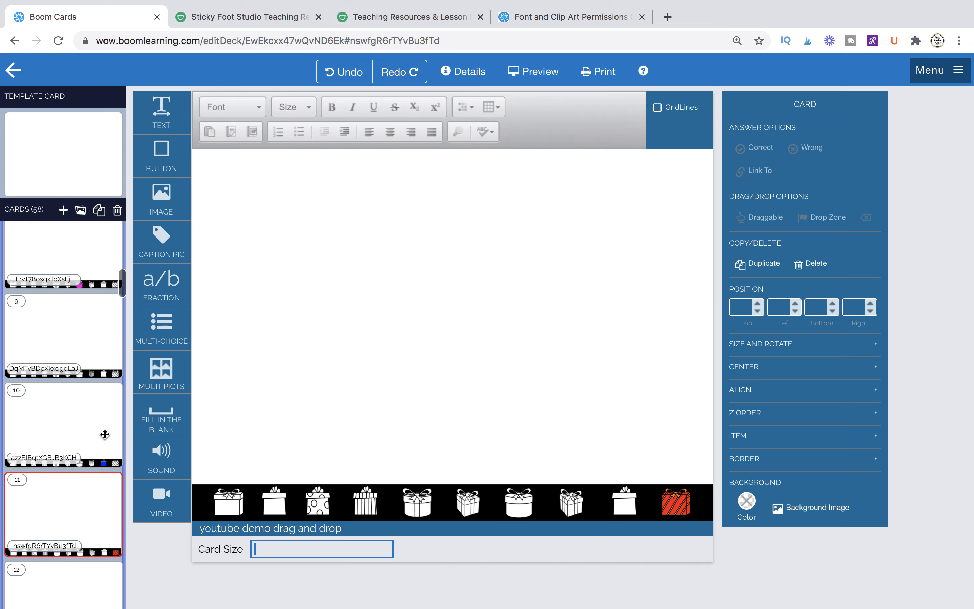
# Move the red present card ahead of the blue present card, and return it to position 11
pyautogui.moveTo(87, 506); pyautogui.dragTo(84, 386)
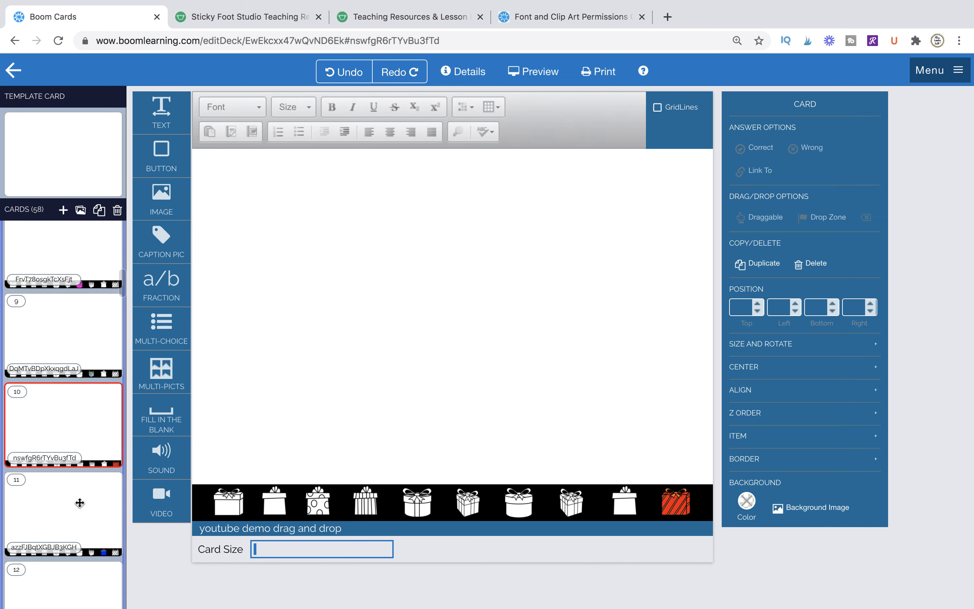
pyautogui.click(93, 429)
pyautogui.press('Down')
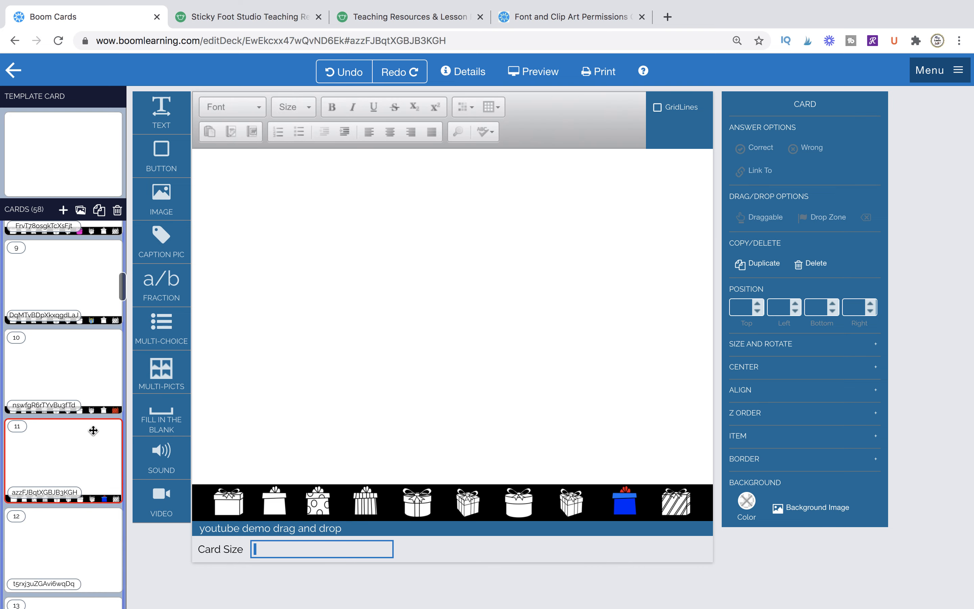
pyautogui.moveTo(82, 364); pyautogui.dragTo(84, 470)
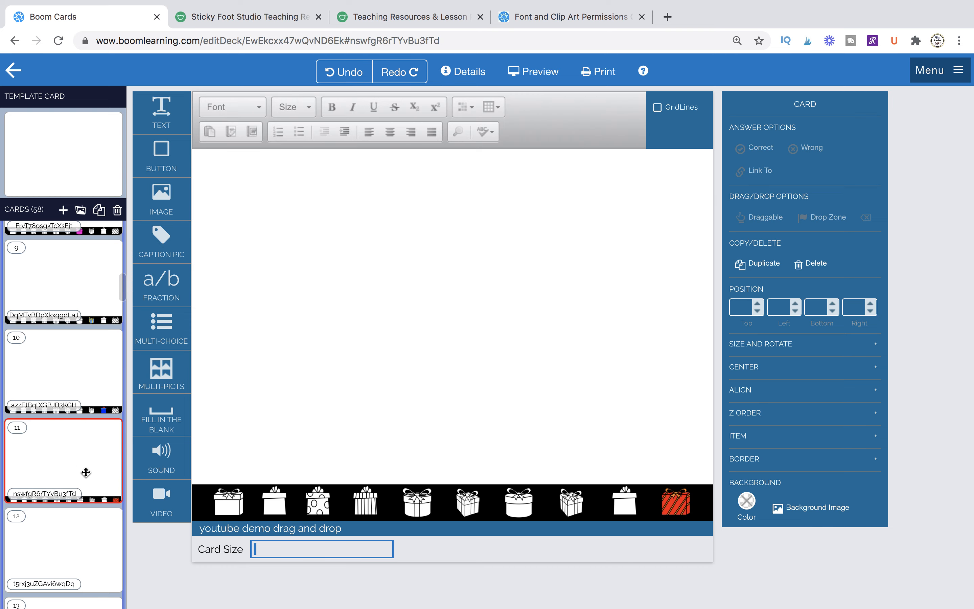
# Open the blank first card and look over the sequence of present cards that follows it
pyautogui.scroll(5, 84, 428)
pyautogui.scroll(5, 85, 428)
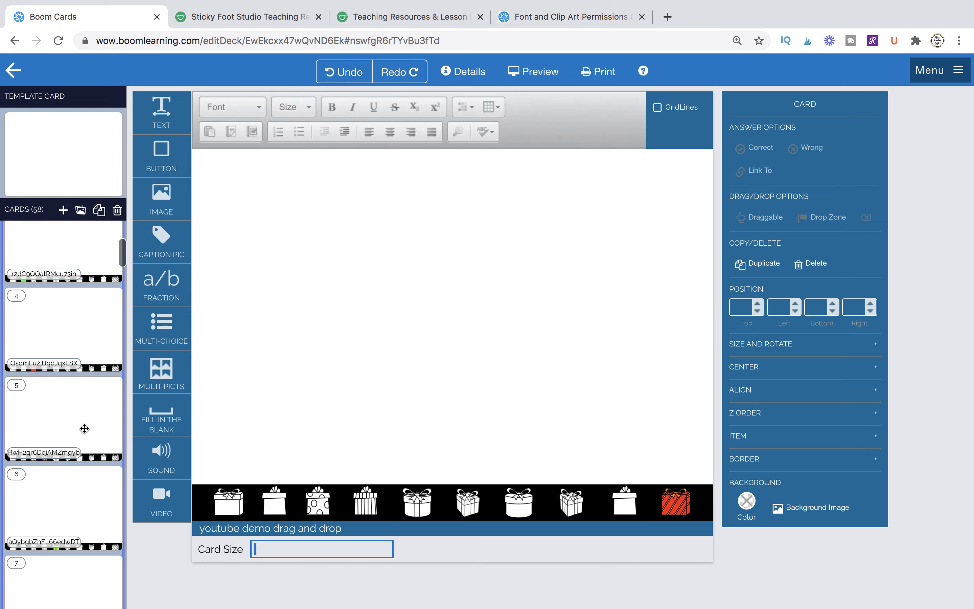
pyautogui.click(71, 293)
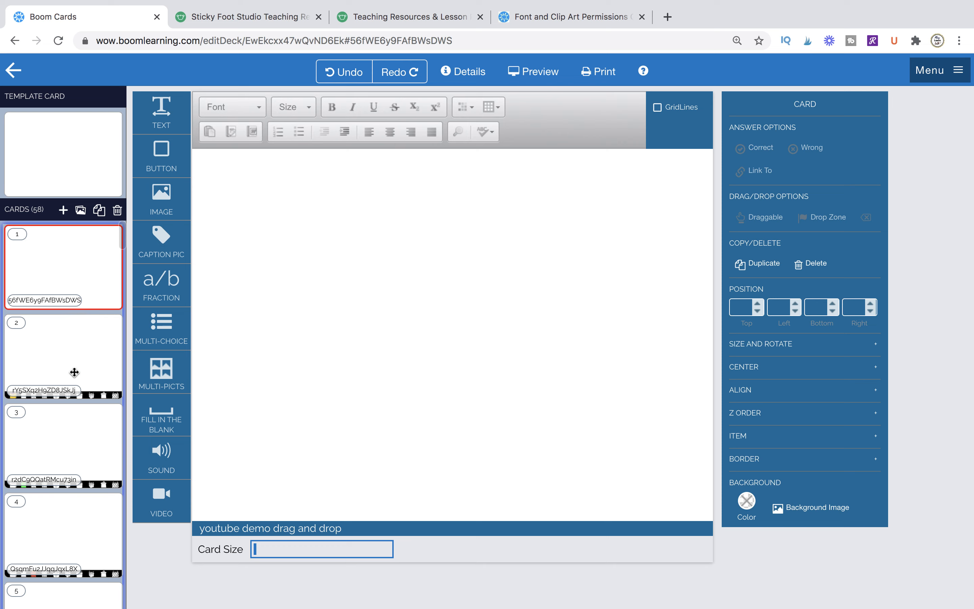
pyautogui.scroll(-5, 75, 372)
pyautogui.scroll(-2, 74, 372)
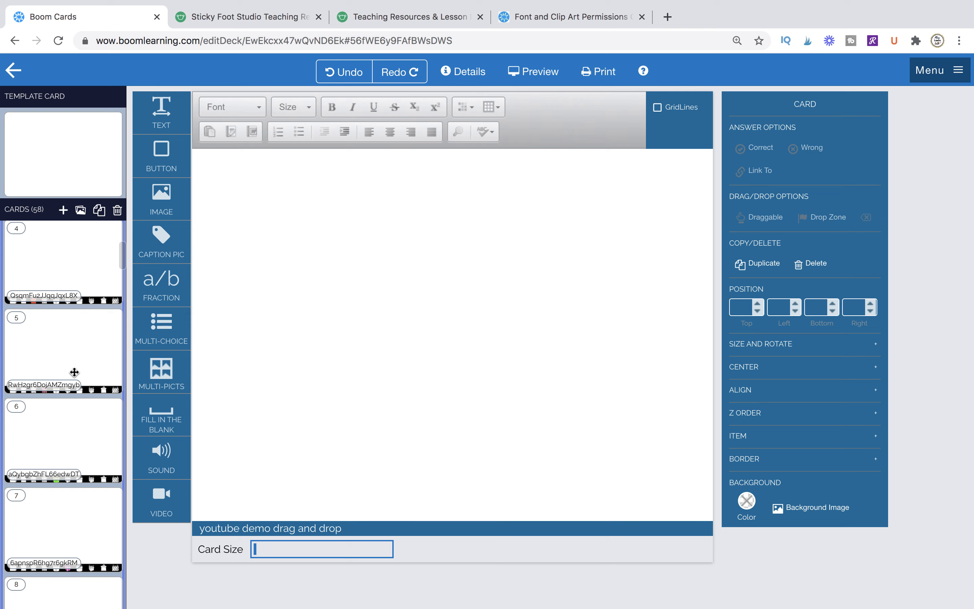
pyautogui.scroll(-7, 74, 372)
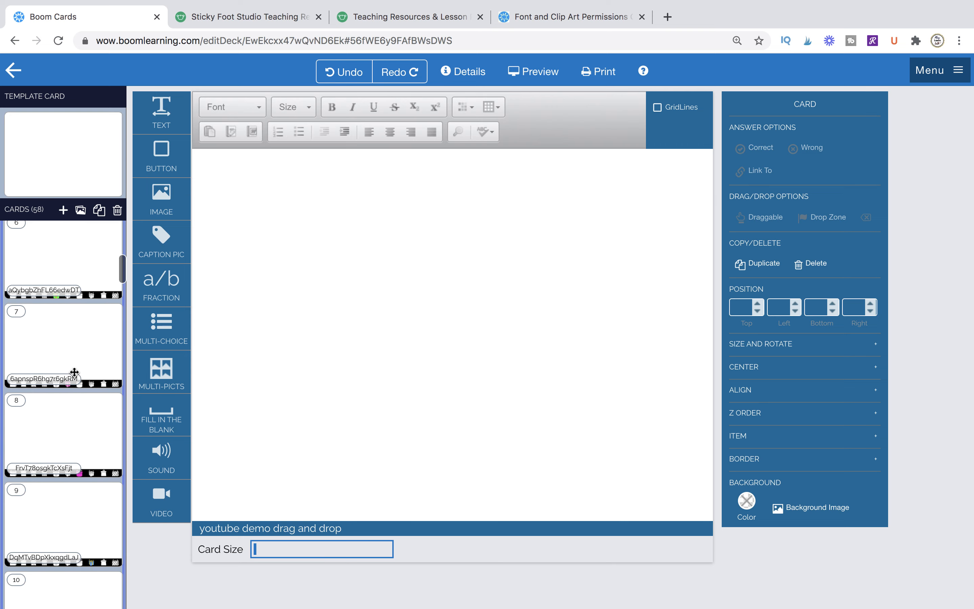